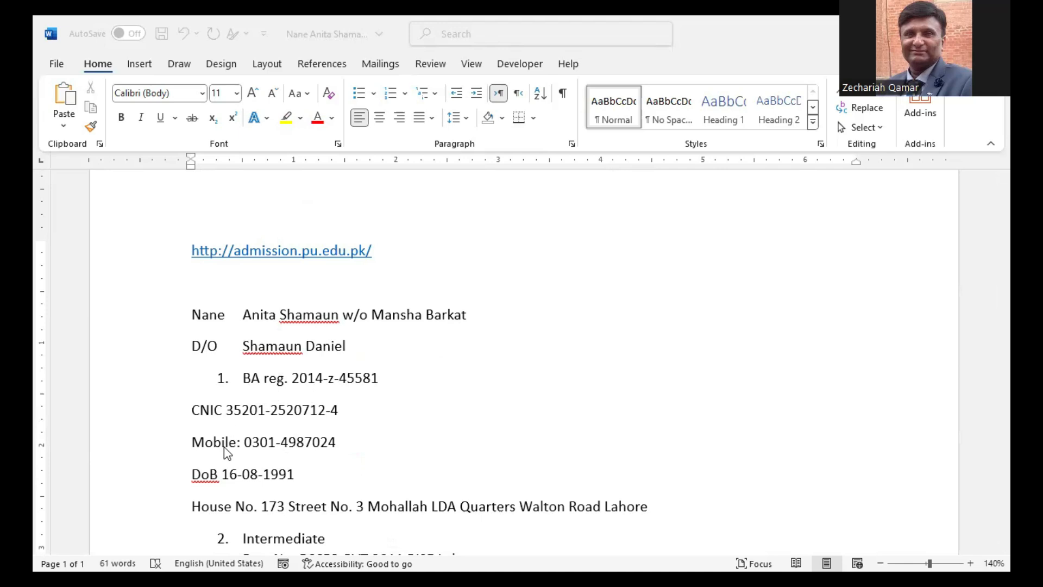
Step: Scroll through the applicant's notes in Microsoft Word
scroll(263, 479, "down", 4)
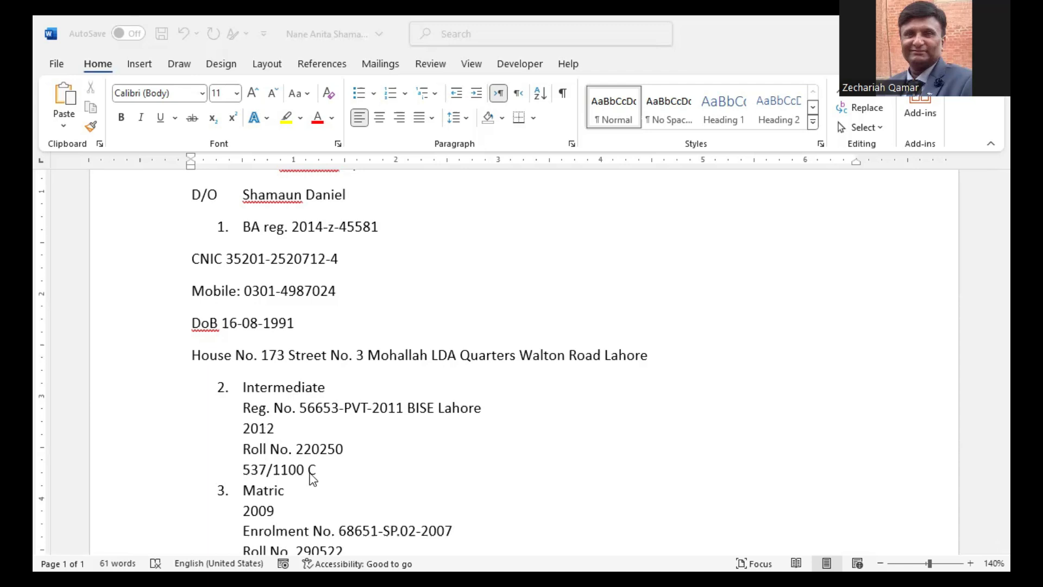
scroll(315, 473, "down", 2)
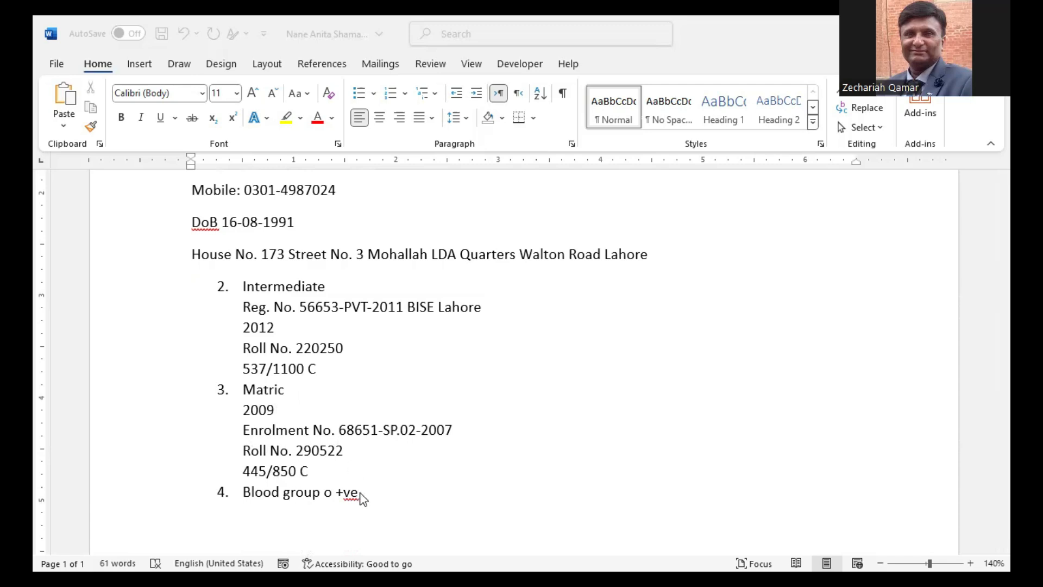
scroll(362, 488, "up", 5)
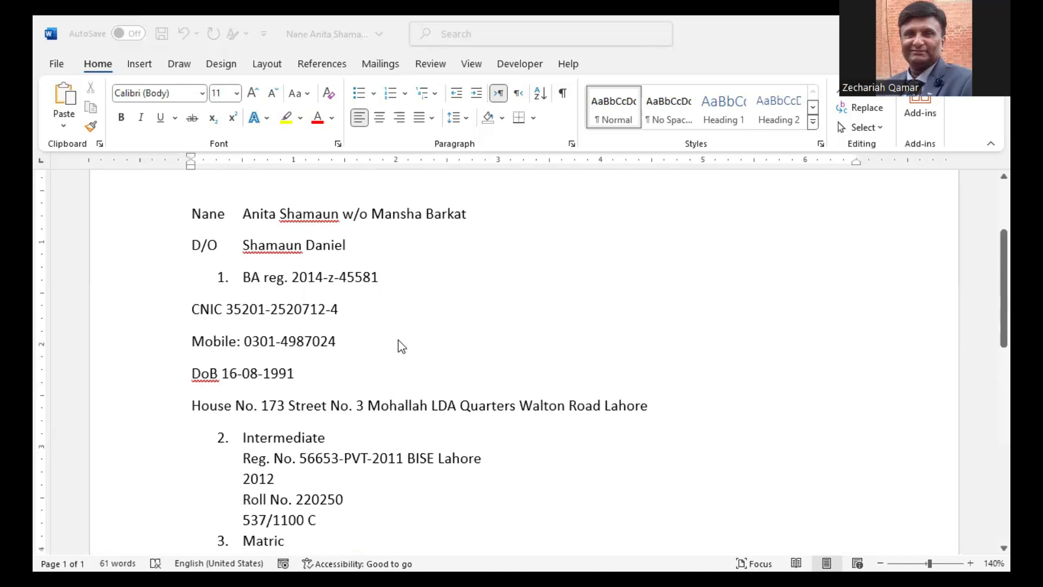
scroll(389, 356, "up", 1)
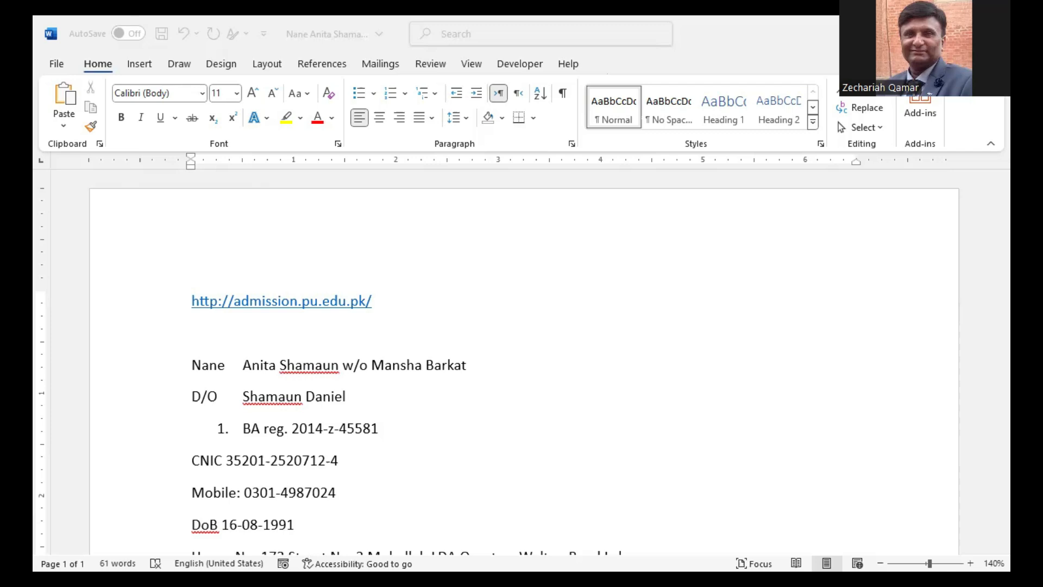
Step: Switch to Chrome's Google results for 'admissions.pu.edu.pk 2024'
key("alt+Tab")
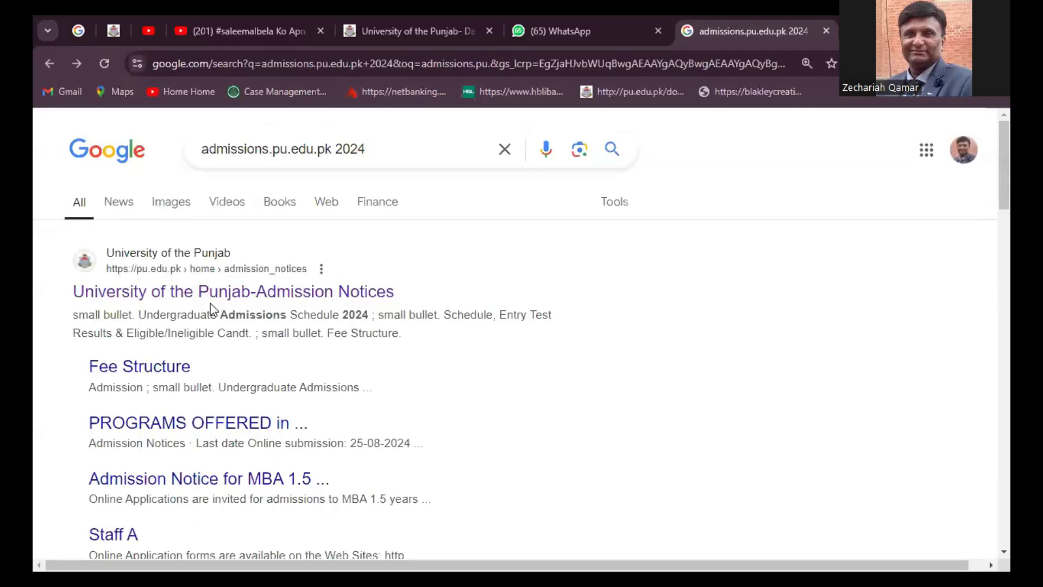
scroll(221, 309, "down", 7)
scroll(223, 312, "up", 1)
scroll(221, 312, "up", 6)
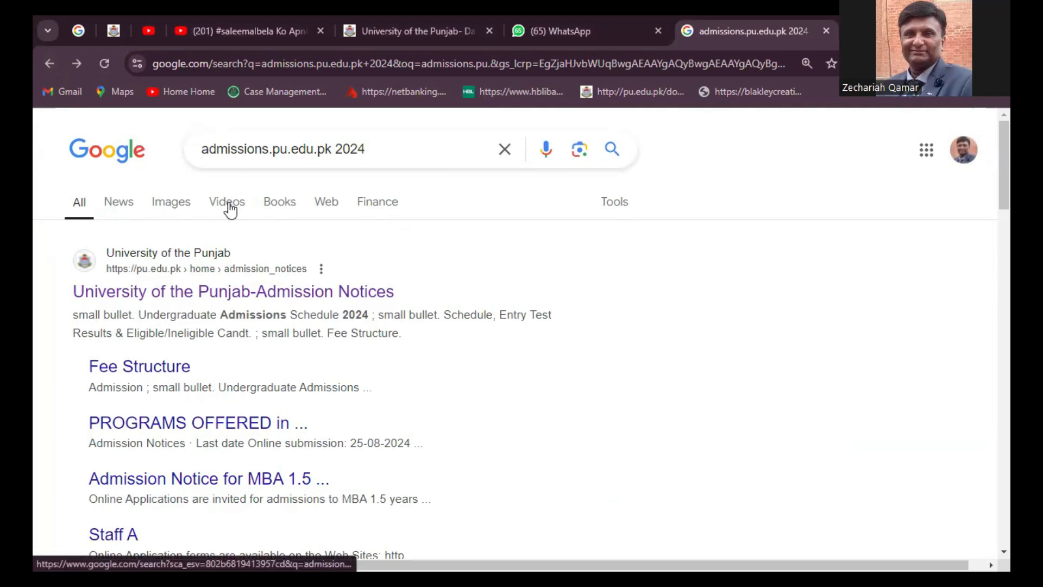
left_click_drag(394, 145, 181, 163)
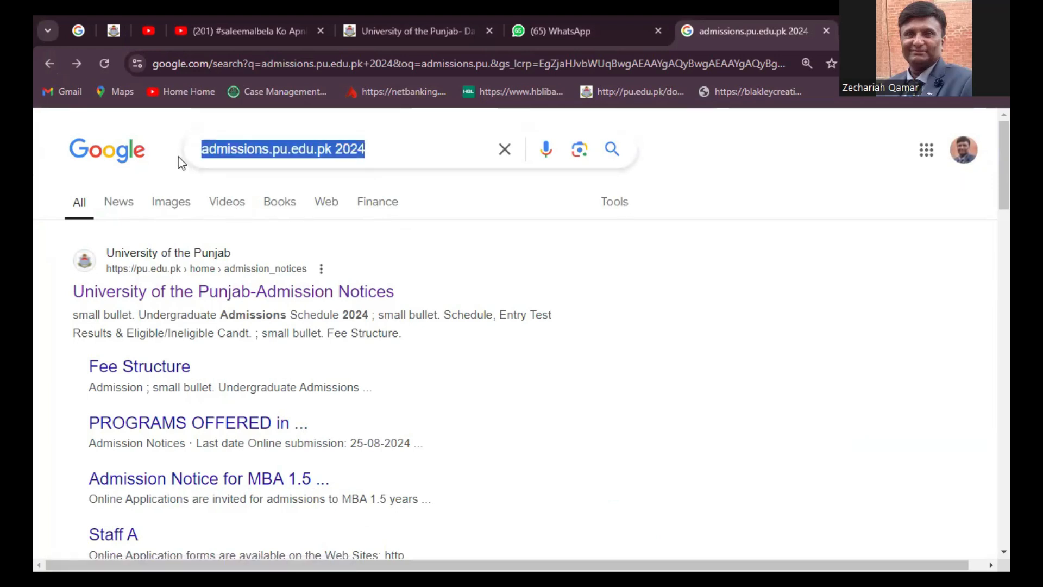
type("http://admission.pu.edu.pk/")
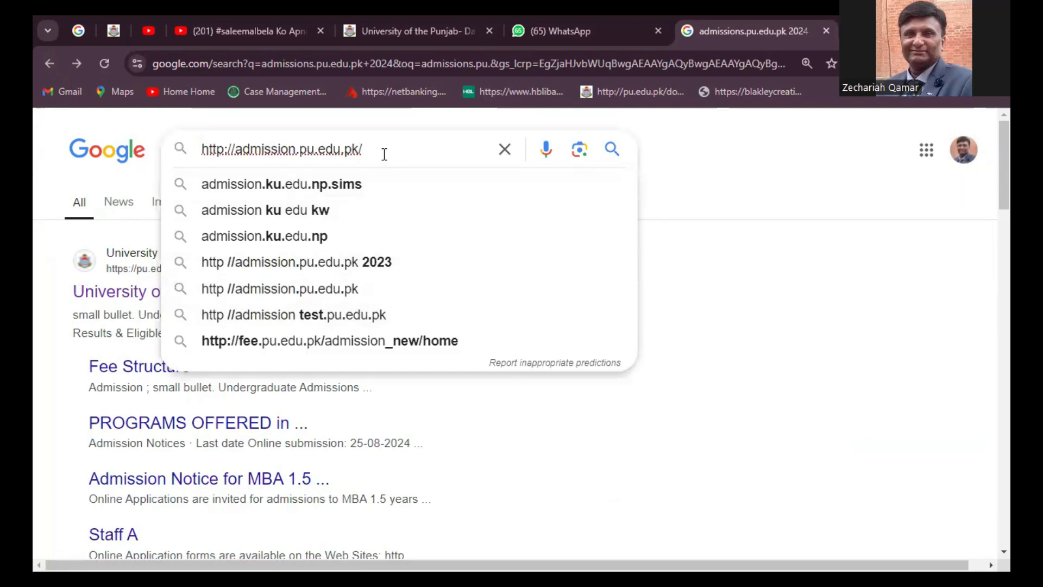
key("BackSpace")
key("Return")
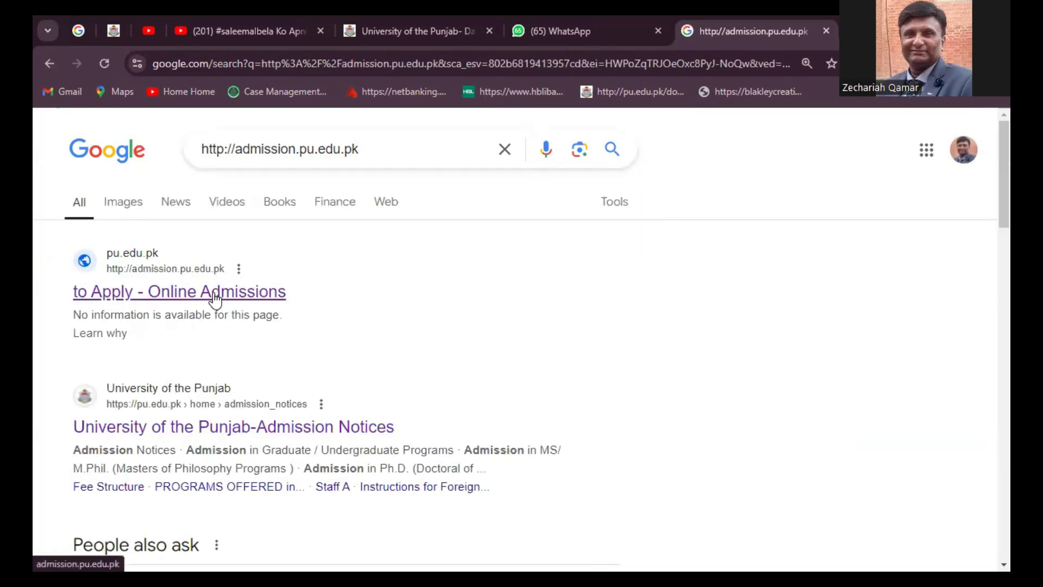
Step: Open the 'to Apply - Online Admissions' result and scroll through the form instructions
left_click(215, 297)
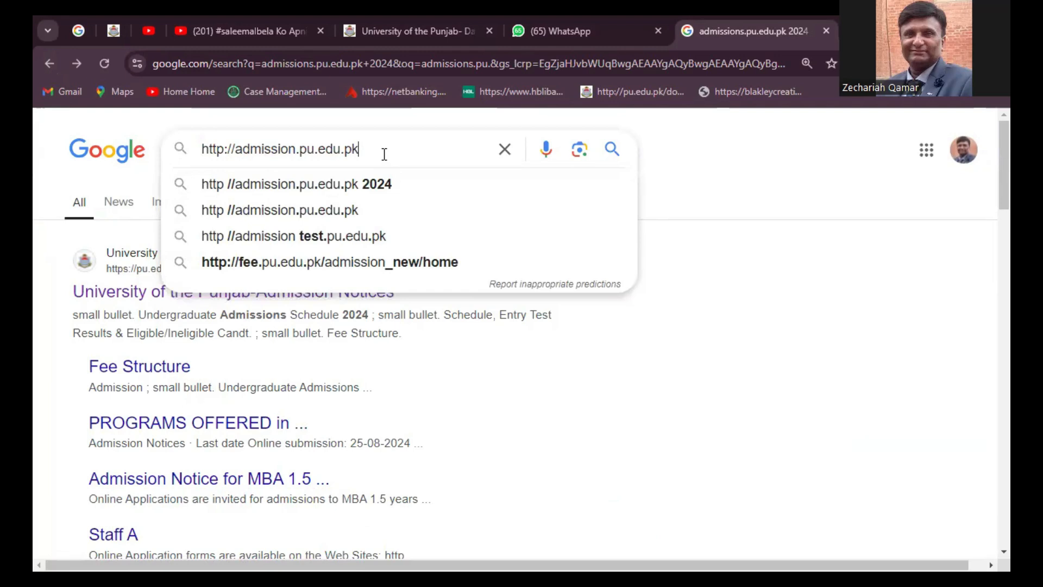
key("Return")
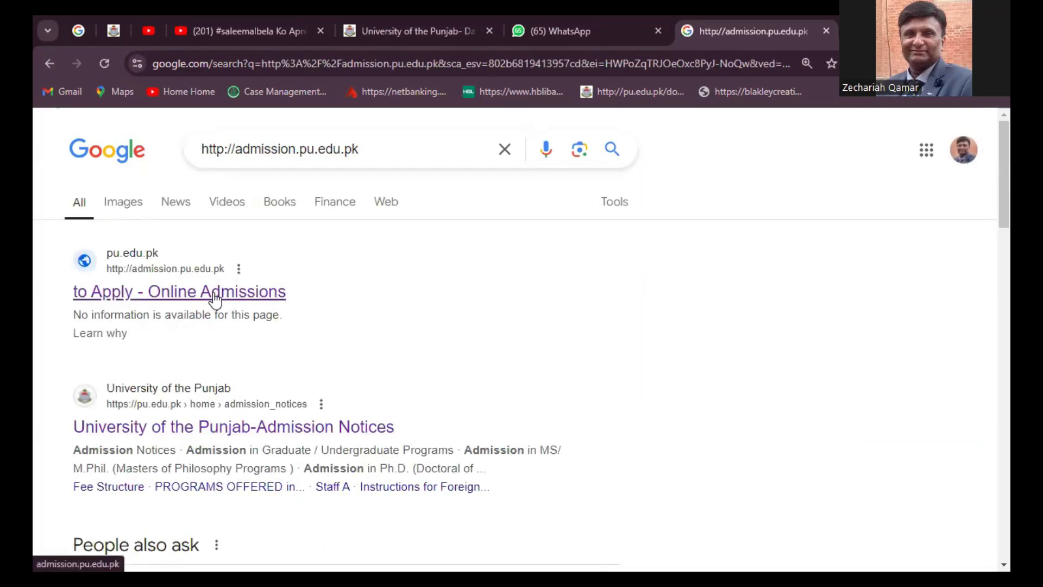
left_click(239, 300)
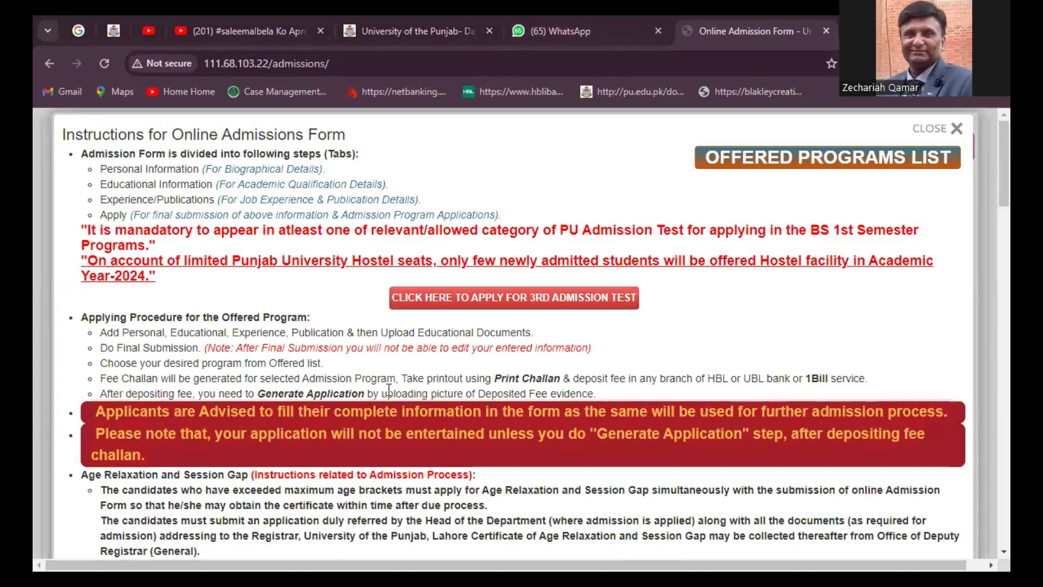
scroll(811, 180, "down", 4)
scroll(811, 179, "up", 4)
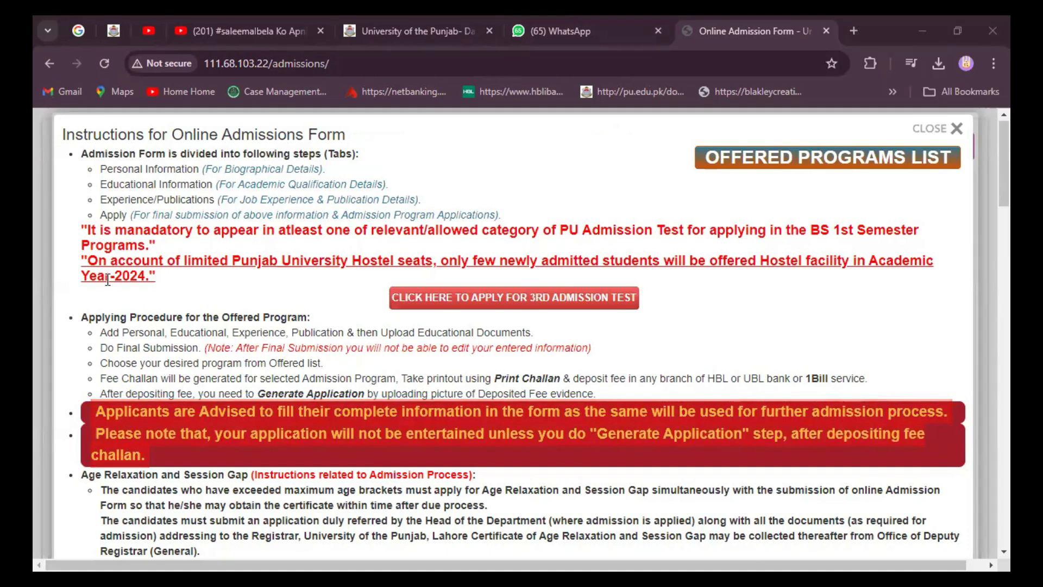
scroll(321, 299, "down", 5)
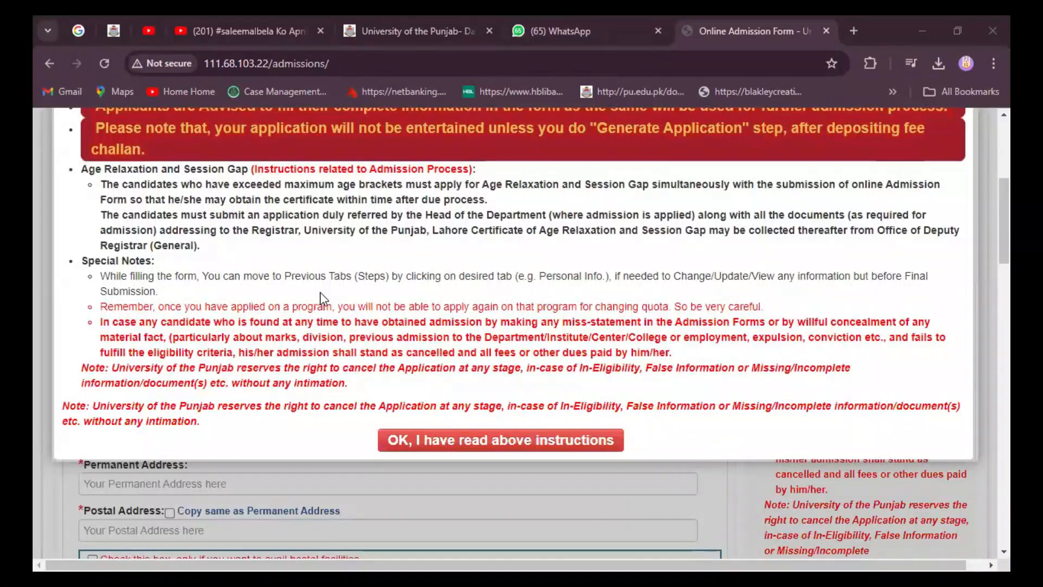
scroll(320, 292, "up", 5)
scroll(508, 327, "down", 4)
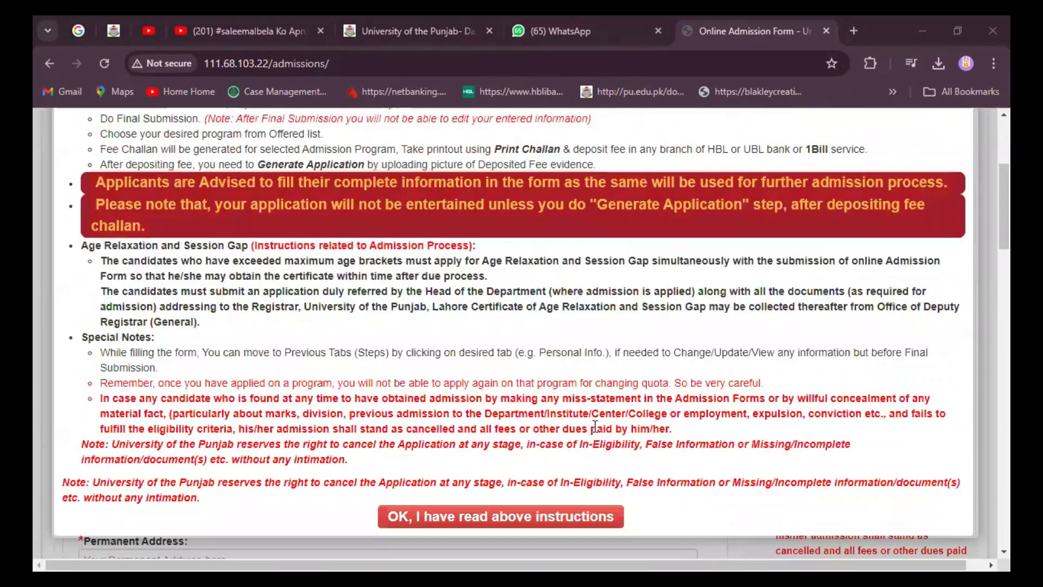
Step: Accept the instructions and paste the applicant's CNIC into both CNIC / Form-B No. and ReType CNIC fields
left_click(459, 520)
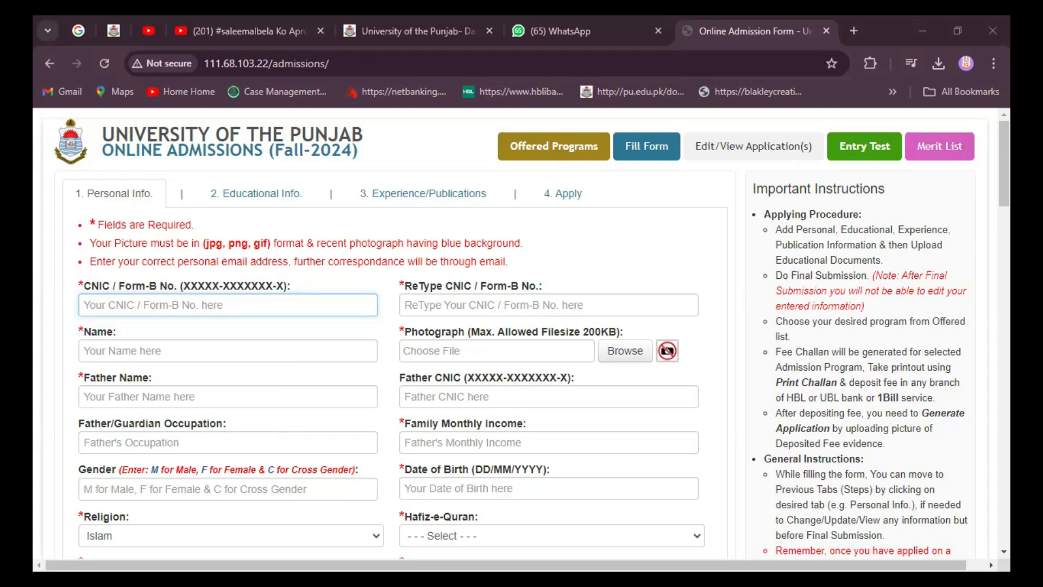
left_click(117, 314)
key("ctrl+v")
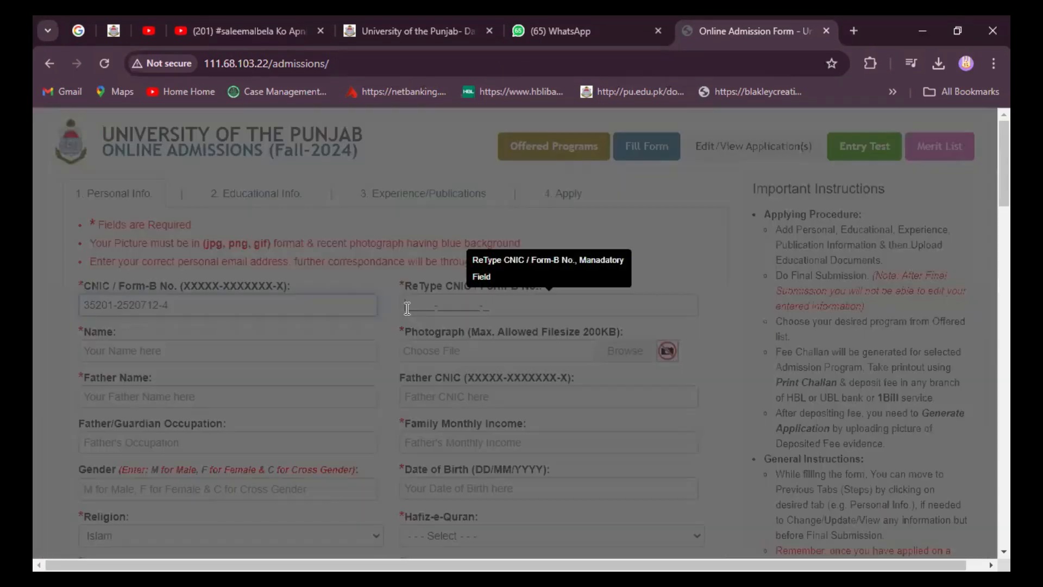
left_click(407, 308)
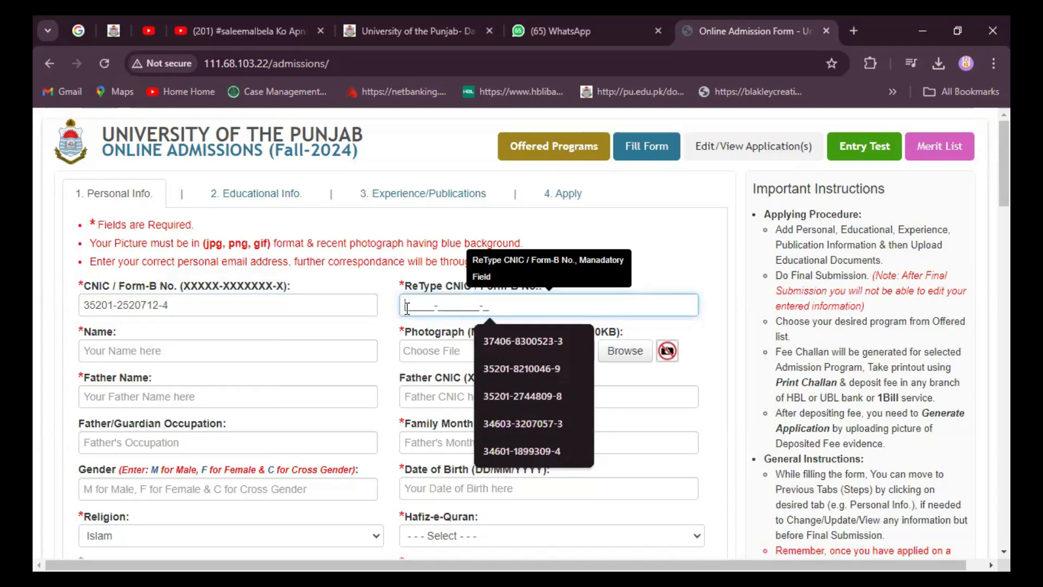
key("ctrl+v")
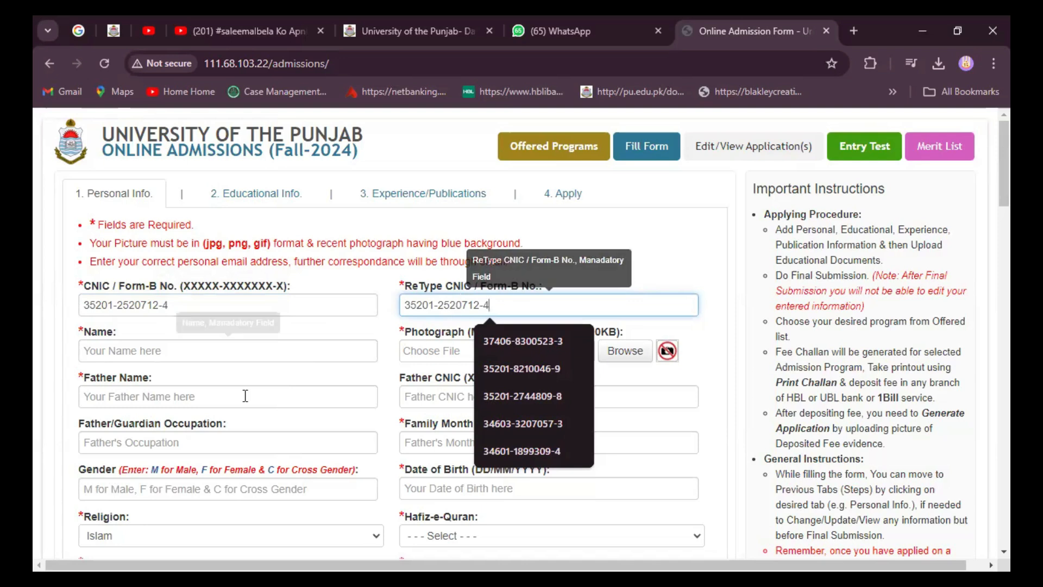
left_click(112, 353)
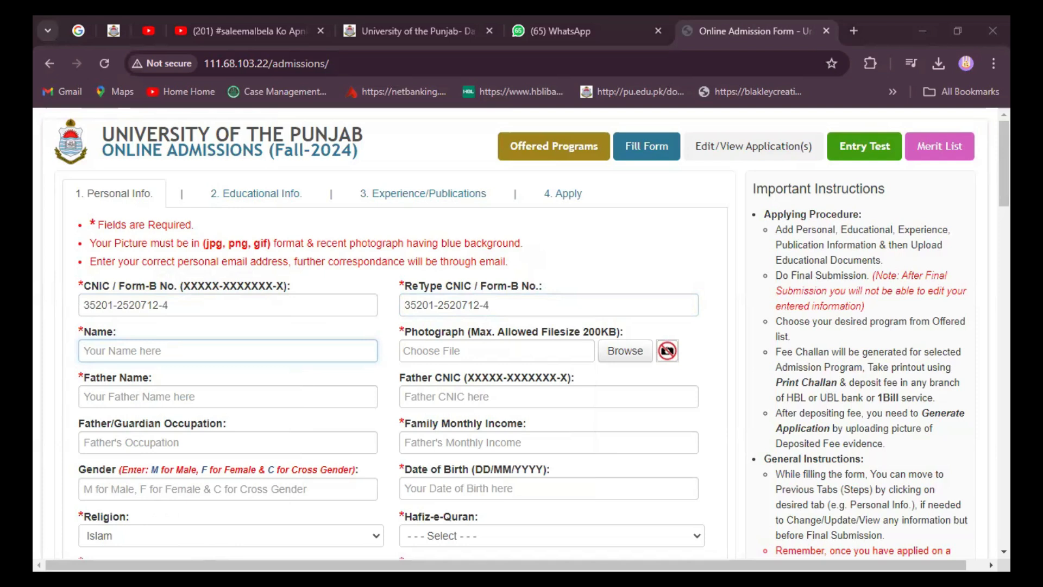
Step: Enter the applicant's full name and attach Pic.jpg from the Desktop documents folder as the photograph
left_click(132, 352)
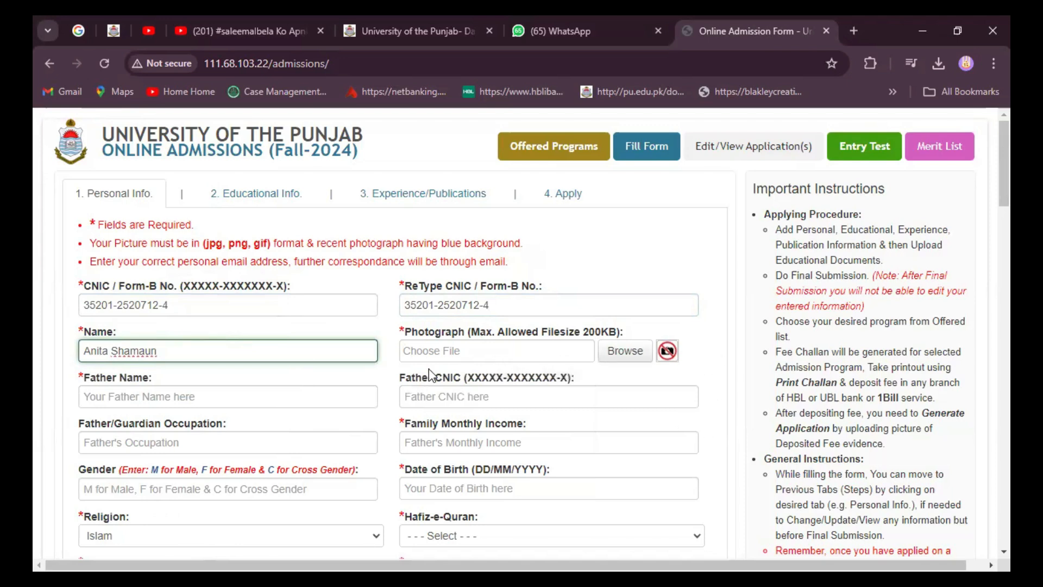
left_click(627, 356)
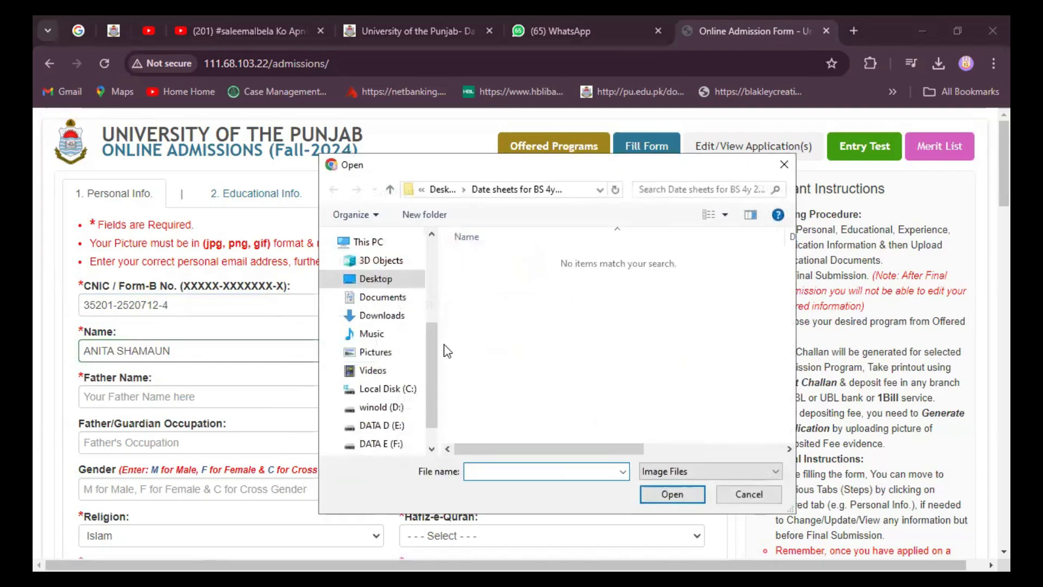
left_click(375, 280)
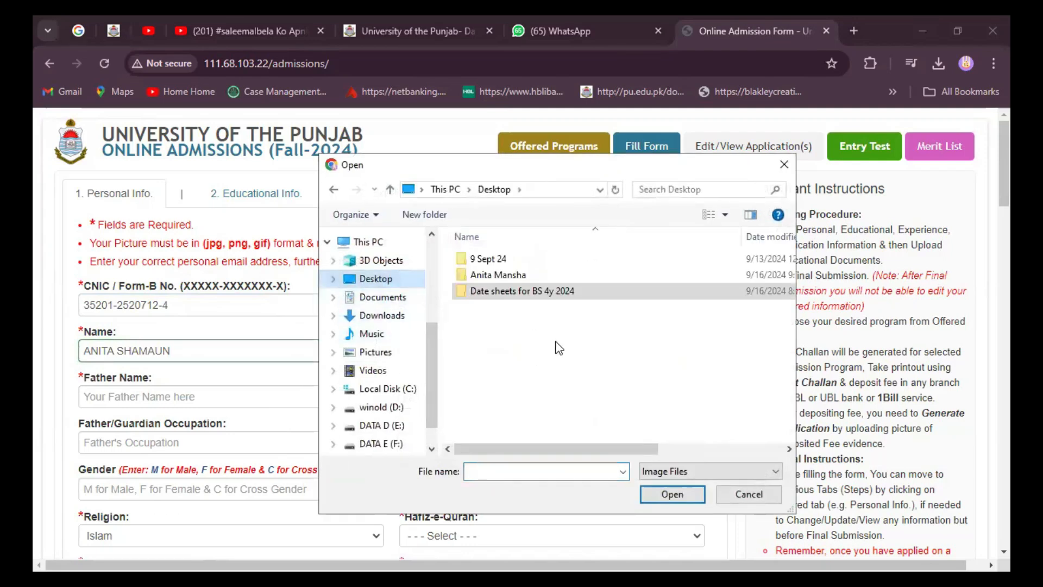
left_click(496, 276)
double_click(495, 276)
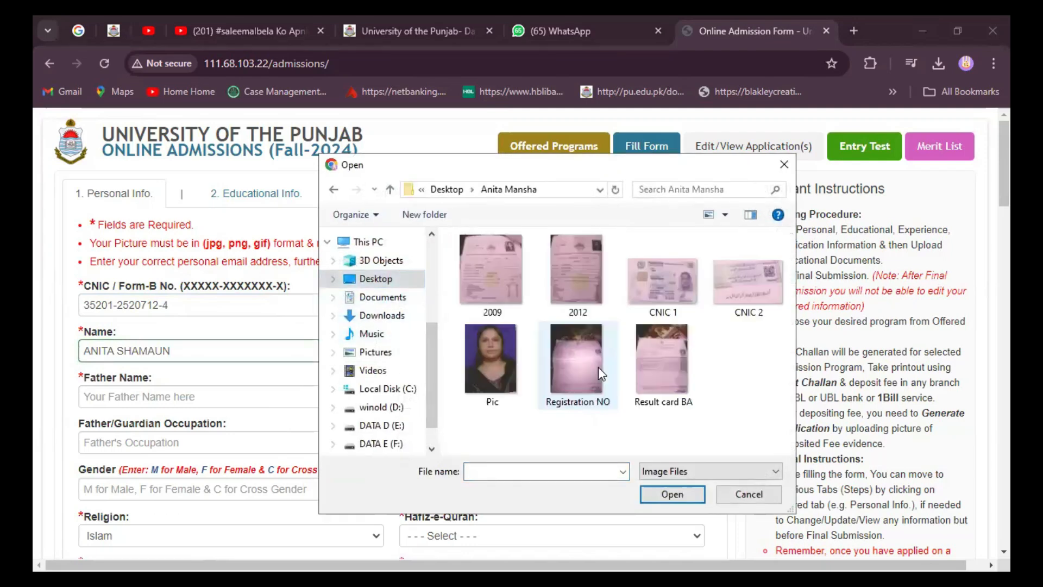
left_click(495, 364)
left_click(659, 494)
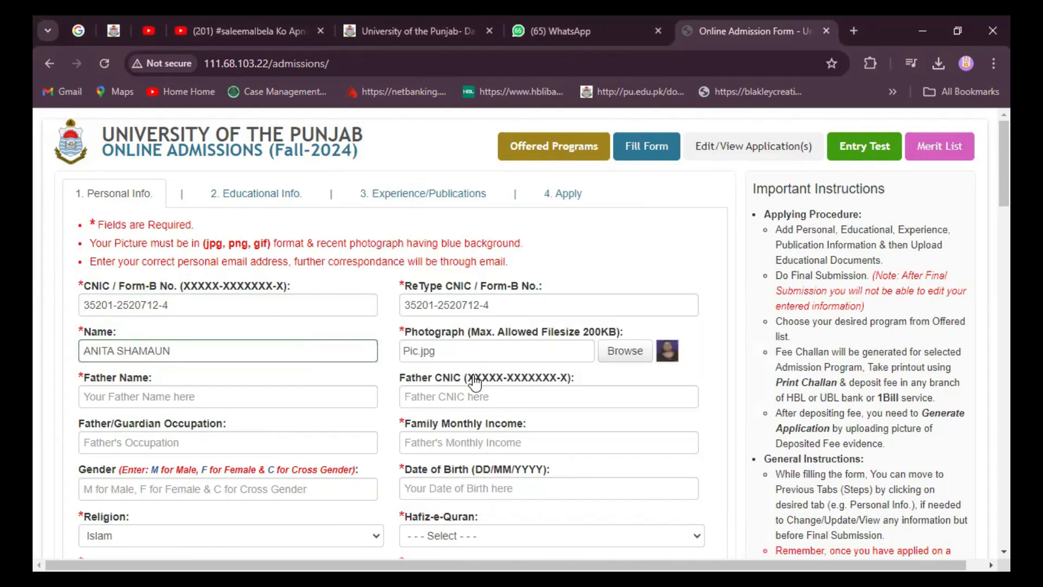
left_click(141, 399)
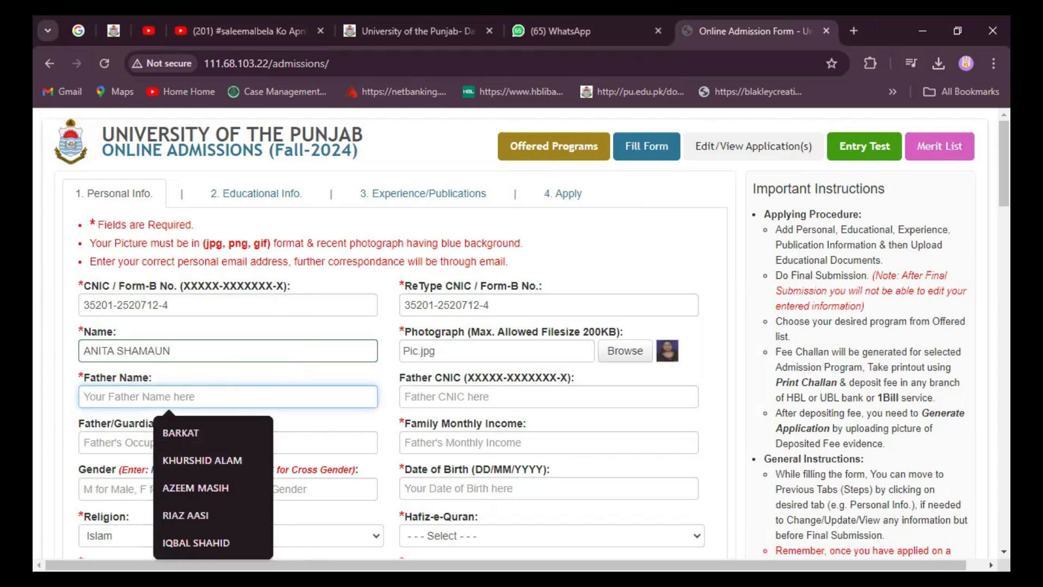
Step: Copy the father's name from the notes and paste it into Father Name
key("alt+Tab")
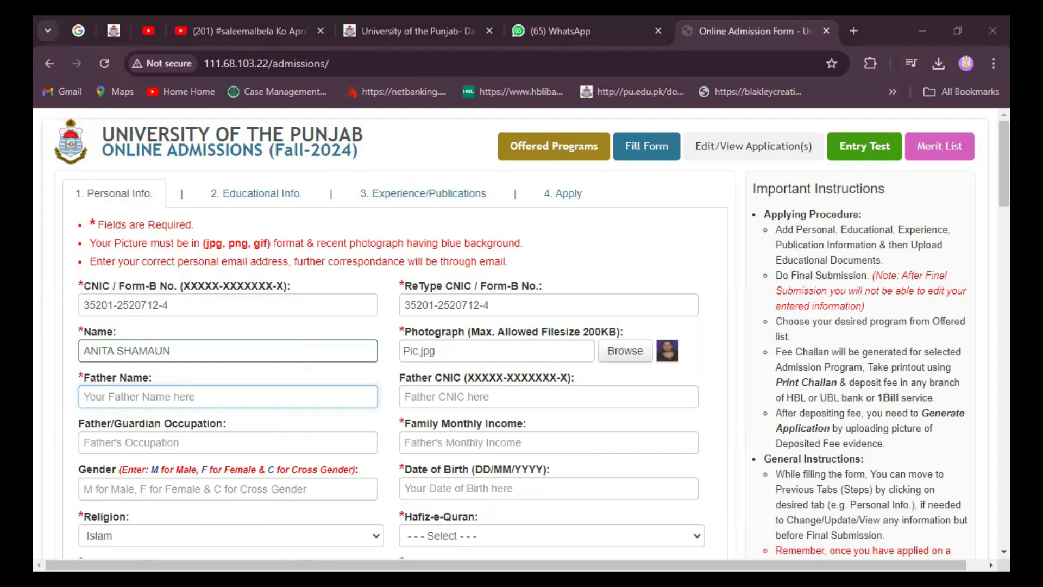
key("alt+Tab")
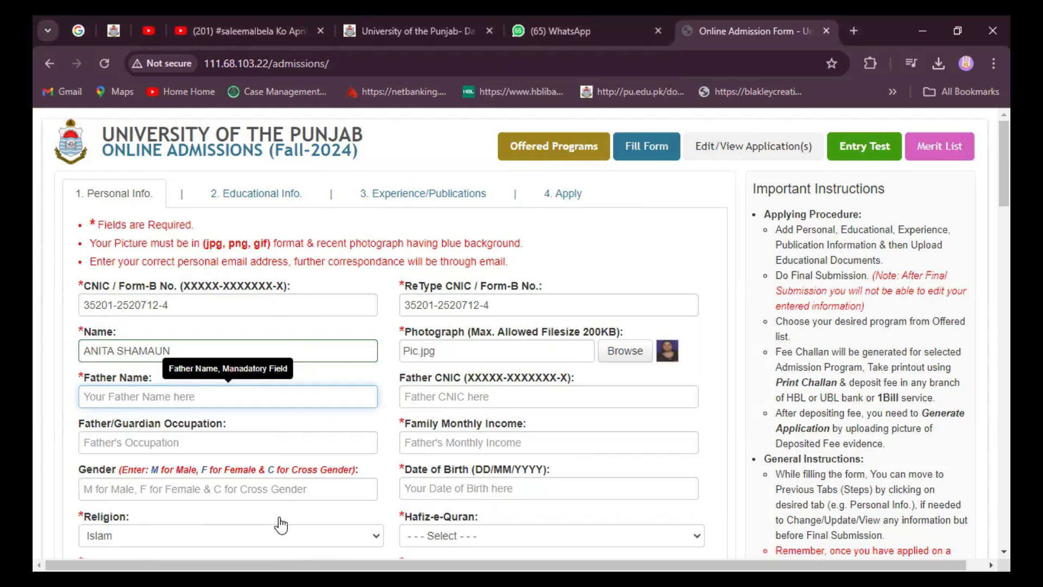
left_click(109, 394)
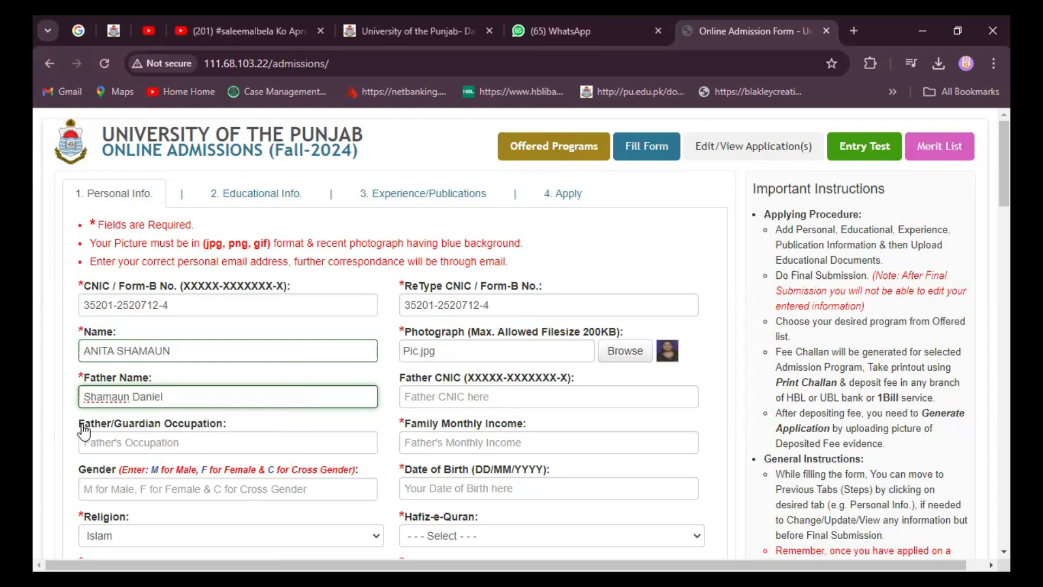
Step: Enter 45000 as family monthly income and F as gender
left_click(416, 444)
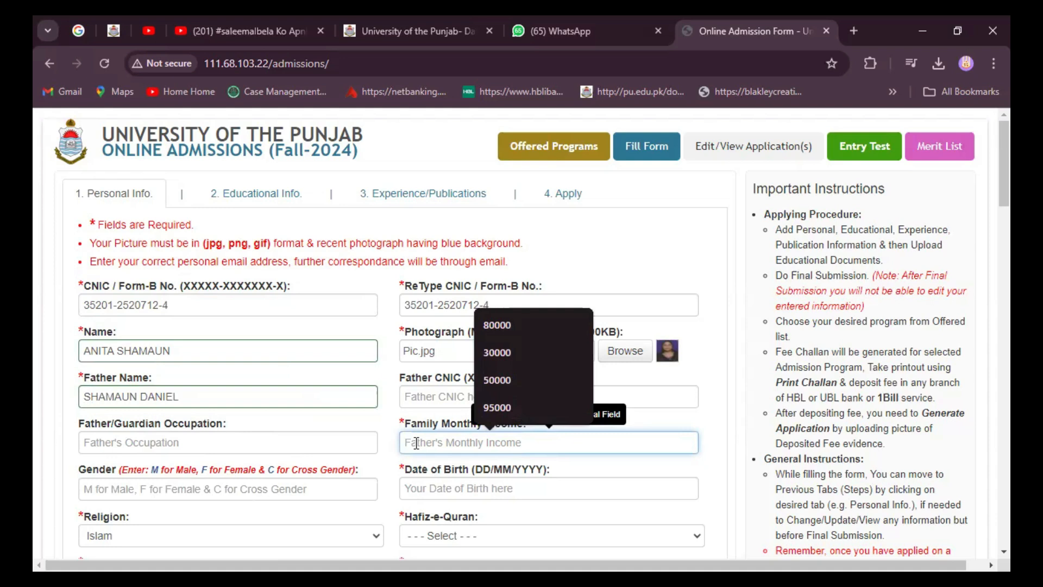
type("45")
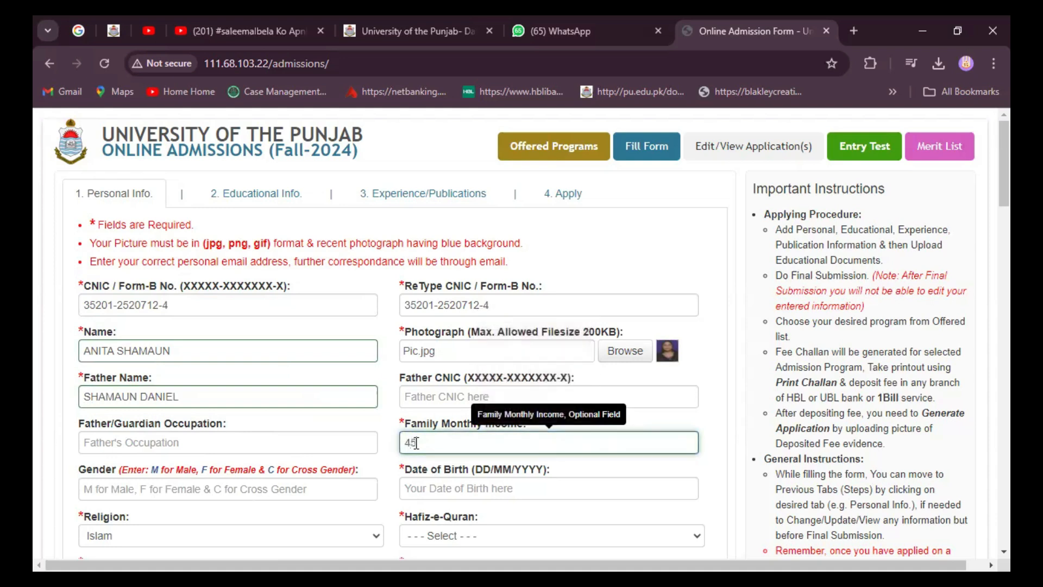
type("000")
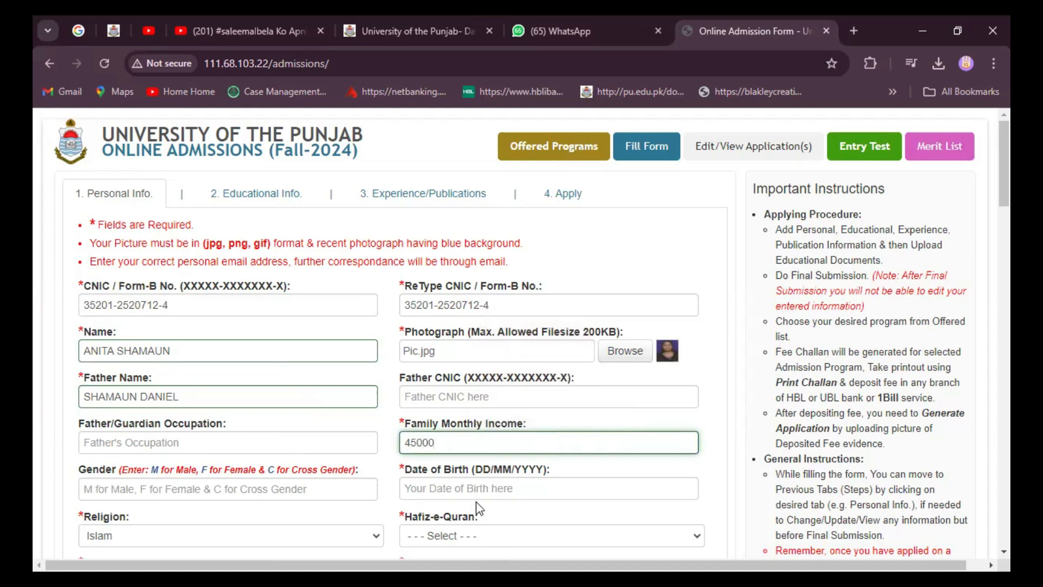
left_click(154, 495)
left_click(123, 488)
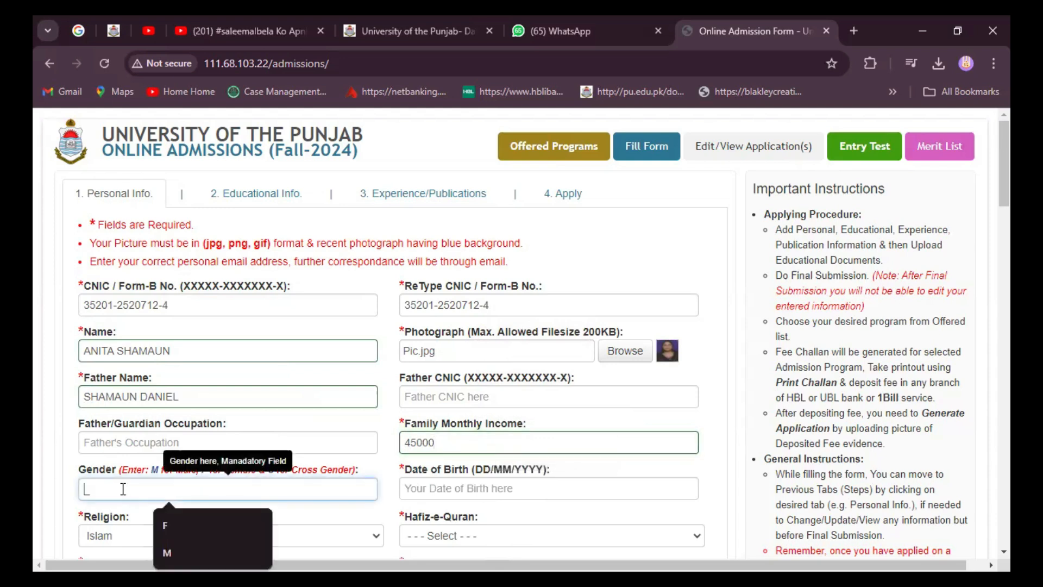
type("F")
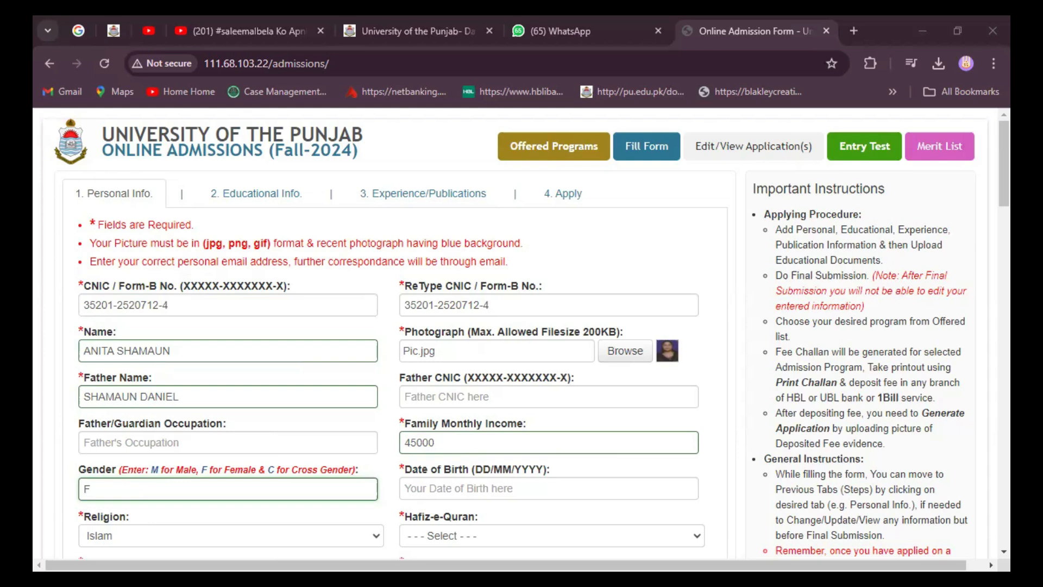
left_click(415, 487)
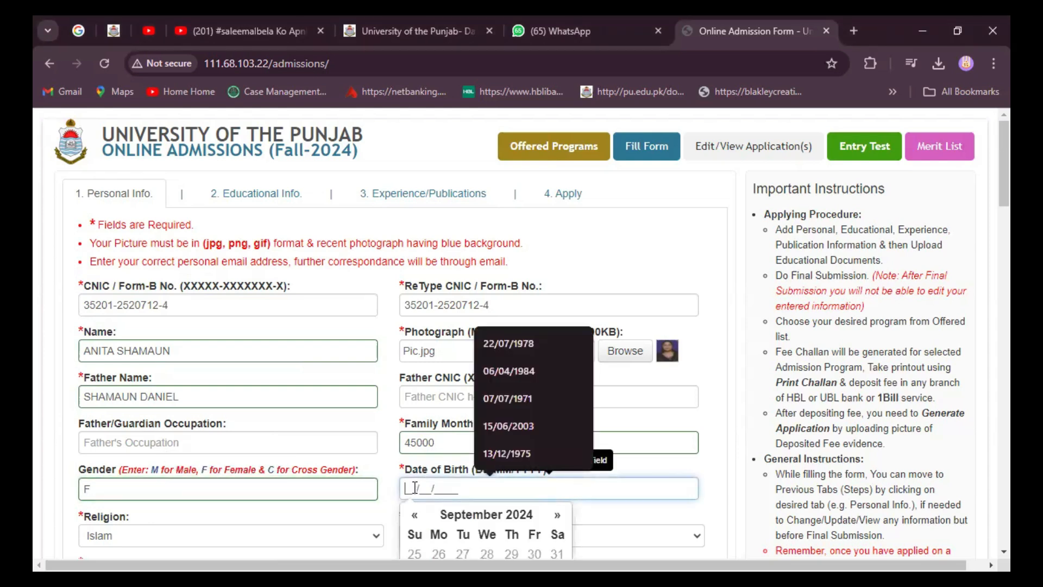
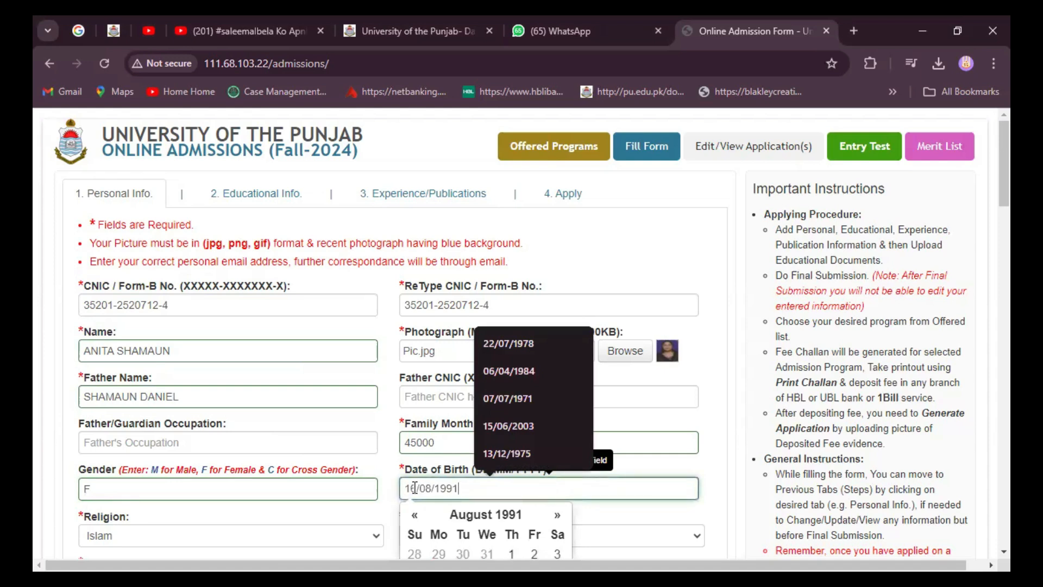
scroll(704, 476, "down", 2)
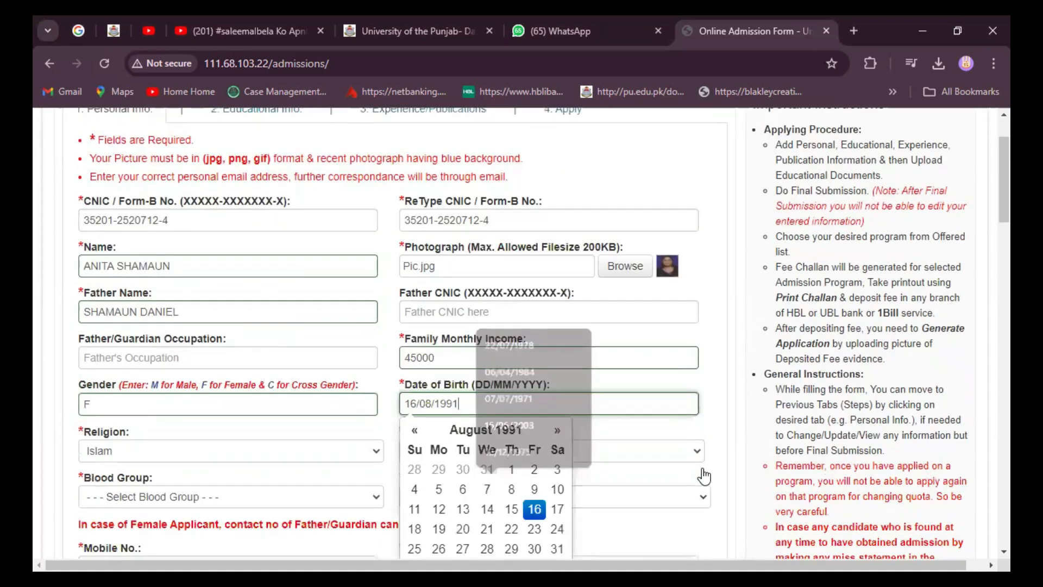
scroll(704, 476, "down", 3)
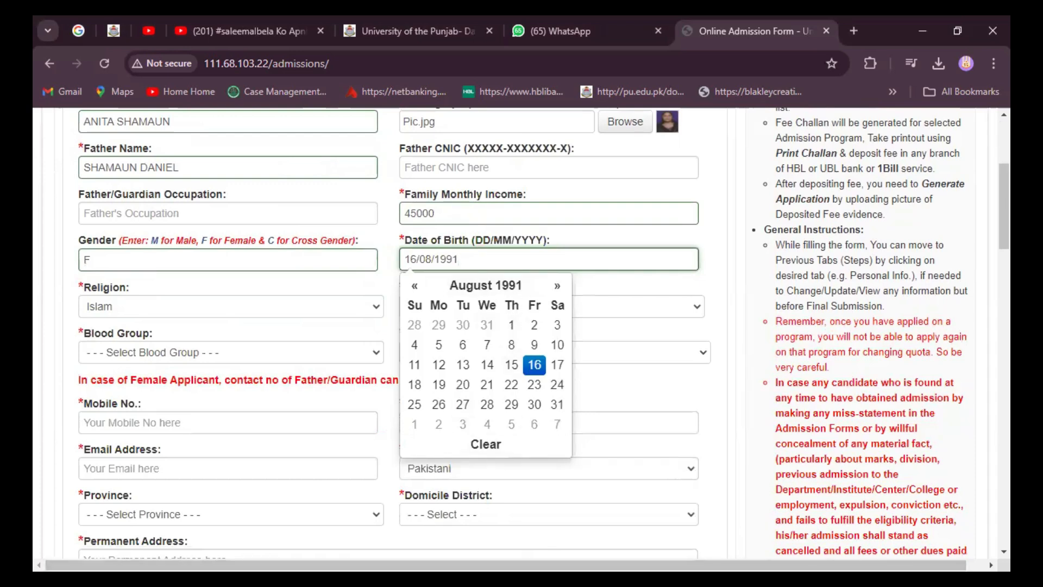
left_click(497, 310)
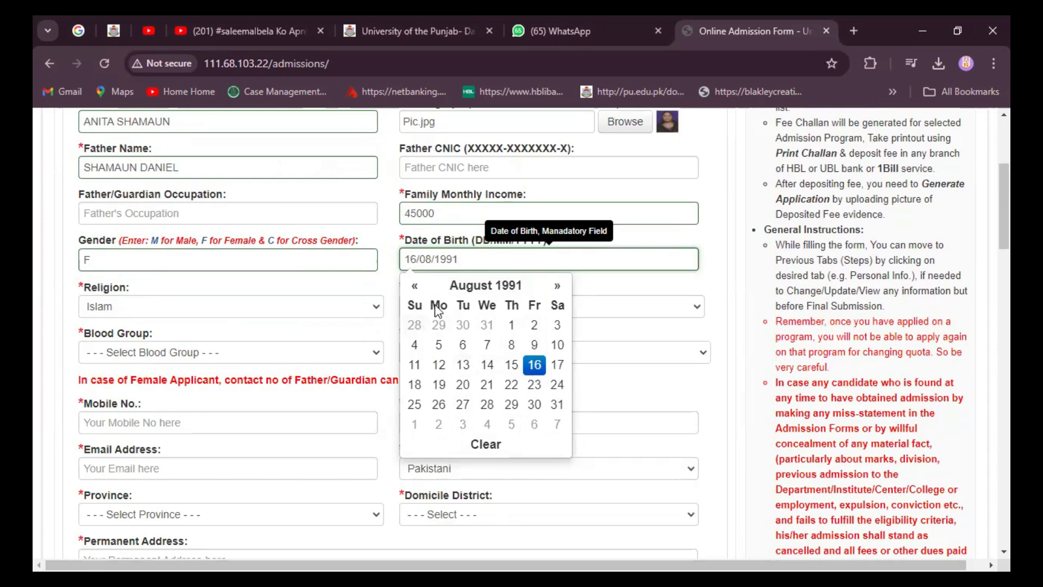
left_click(534, 367)
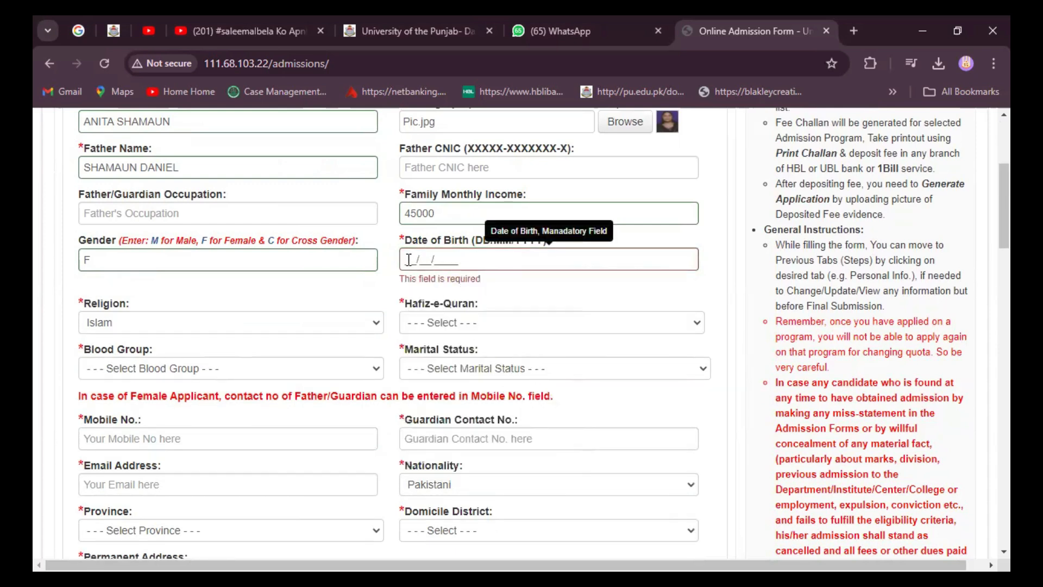
left_click(447, 256)
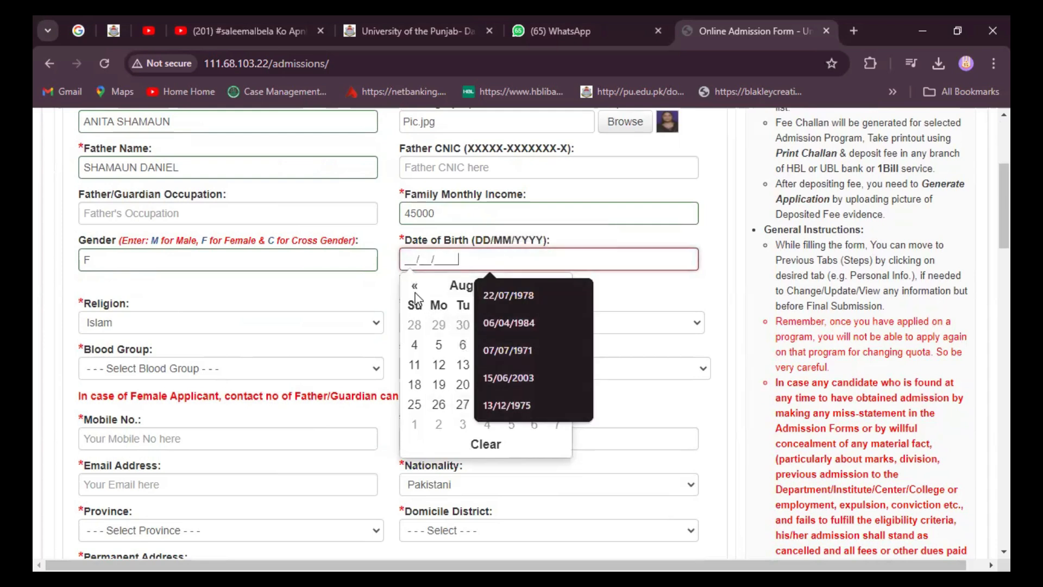
left_click(459, 286)
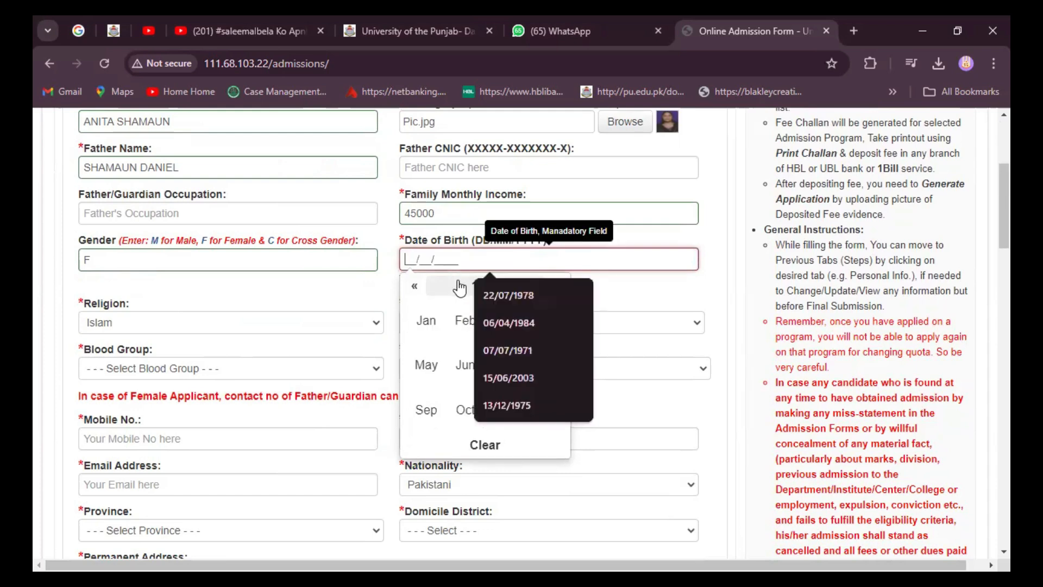
left_click(620, 294)
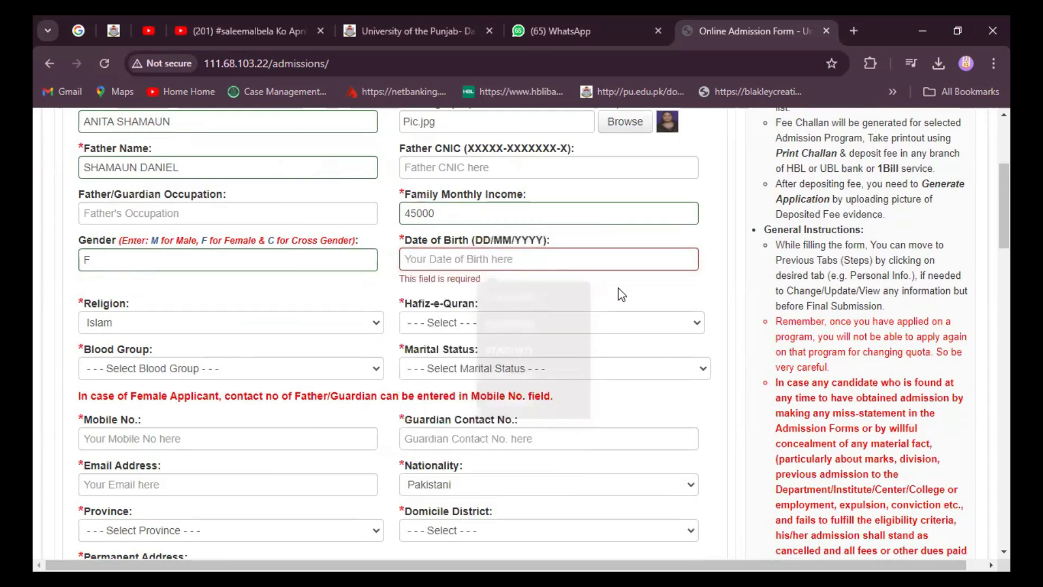
left_click(442, 260)
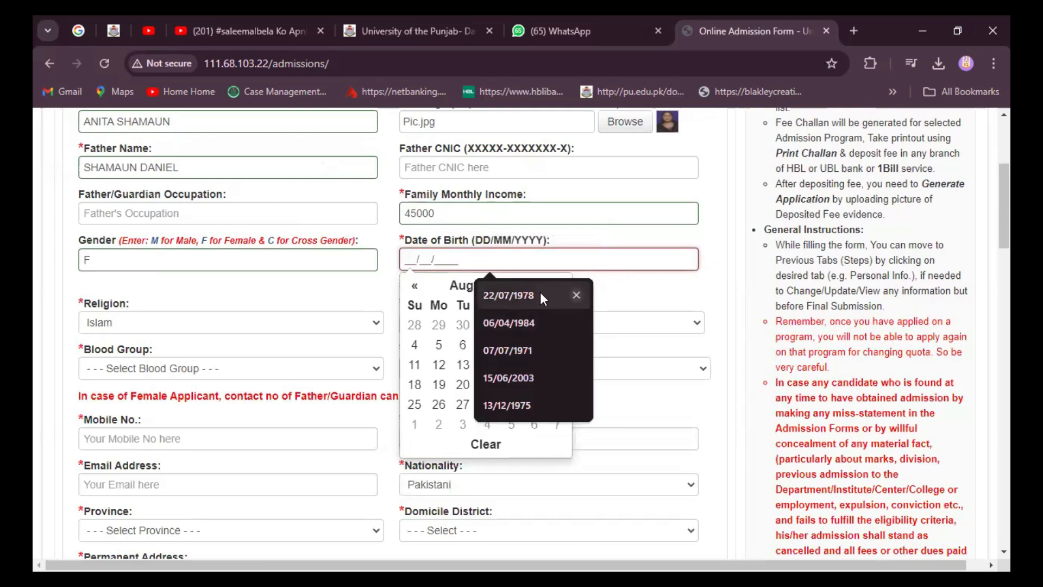
left_click(575, 296)
left_click(576, 297)
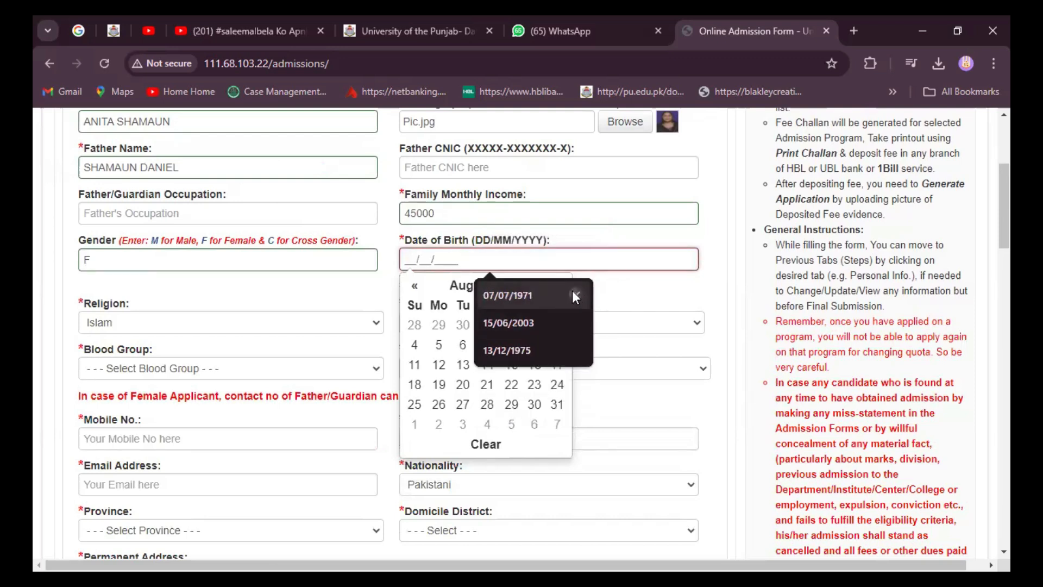
left_click(576, 297)
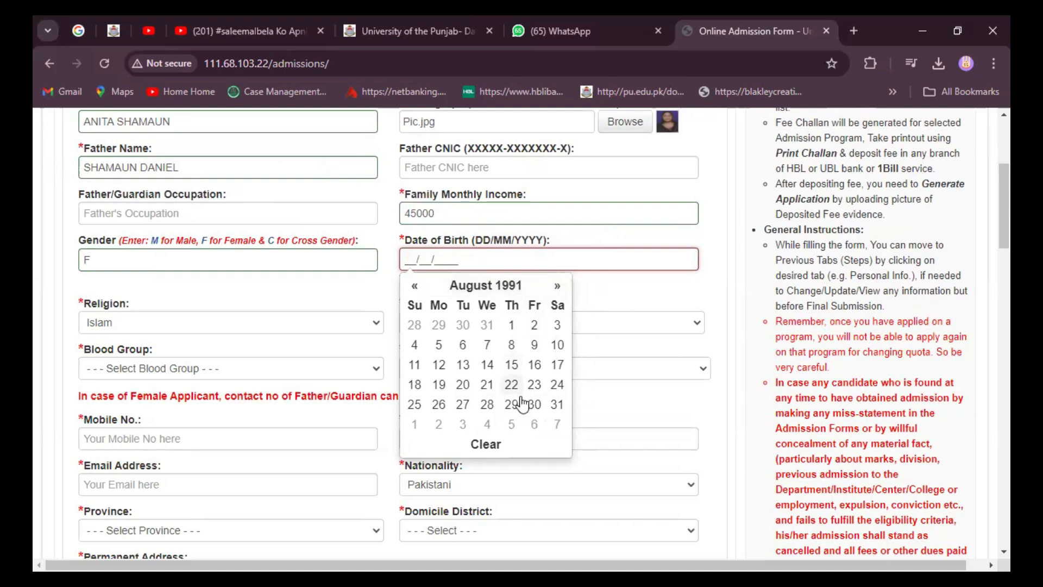
left_click(534, 364)
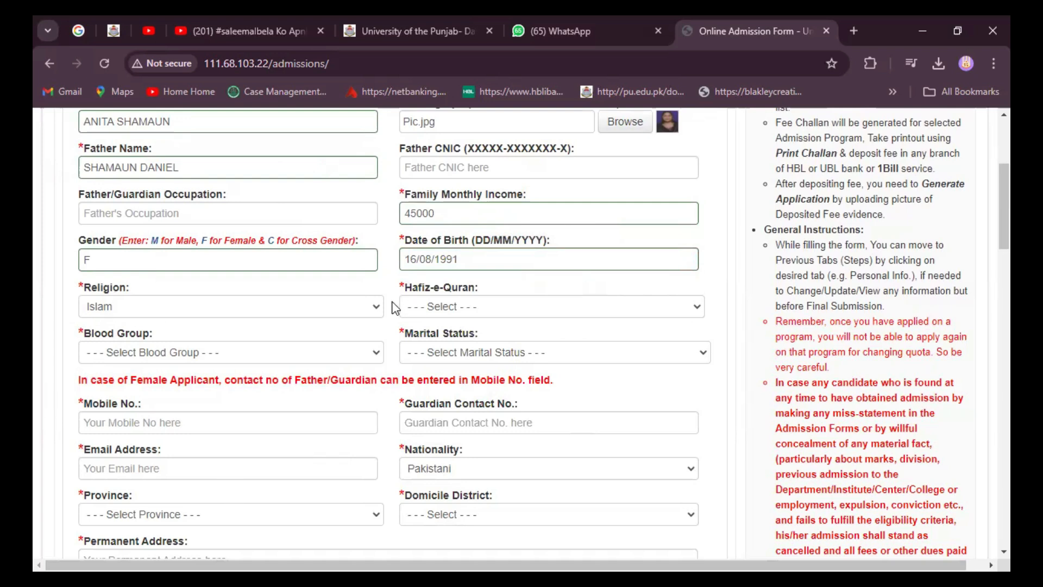
Step: Choose Christianity as religion, O+ve as blood group and Married as marital status
left_click(373, 306)
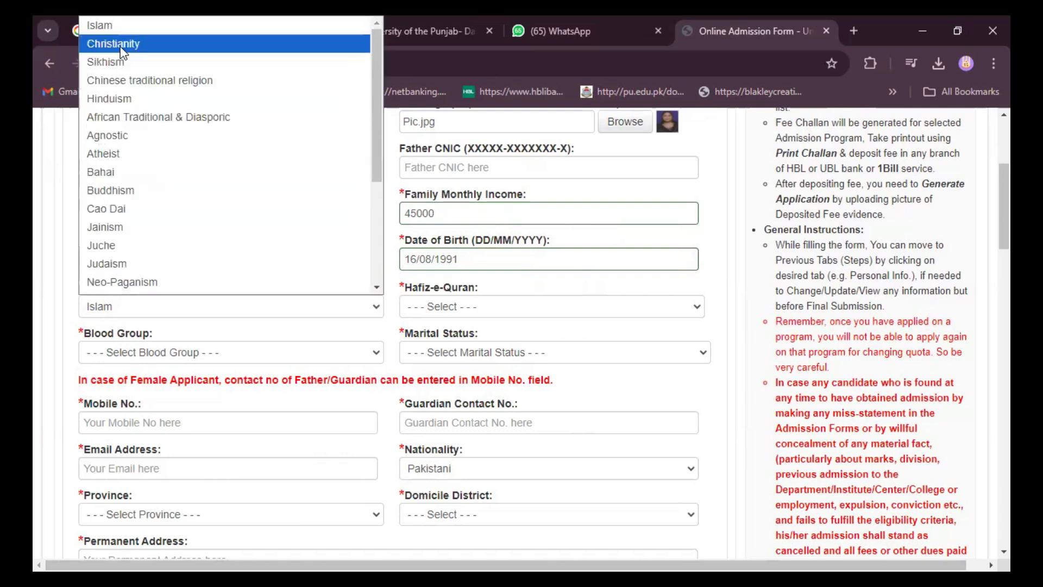
left_click(124, 52)
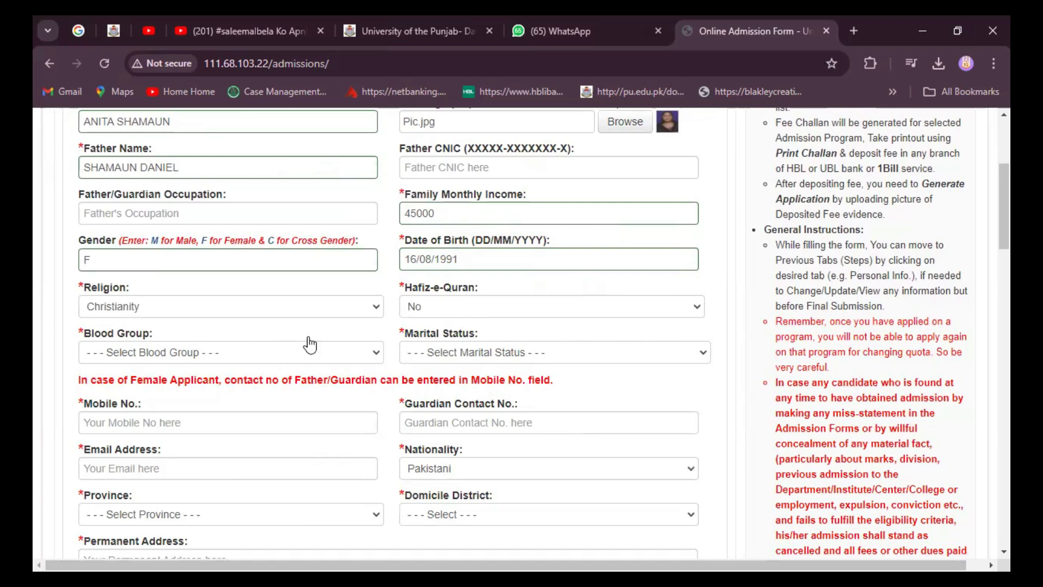
left_click(381, 356)
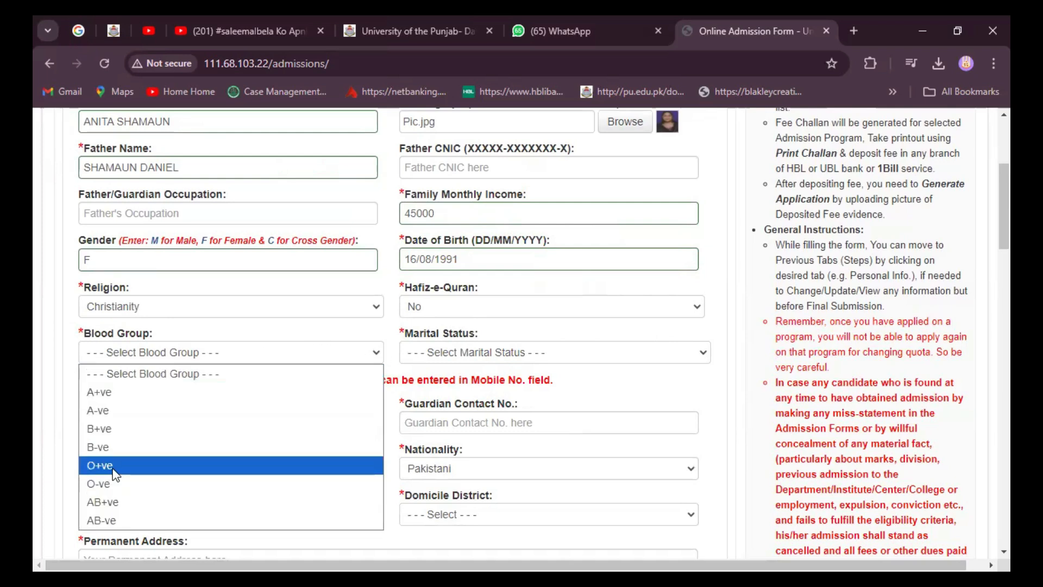
left_click(115, 471)
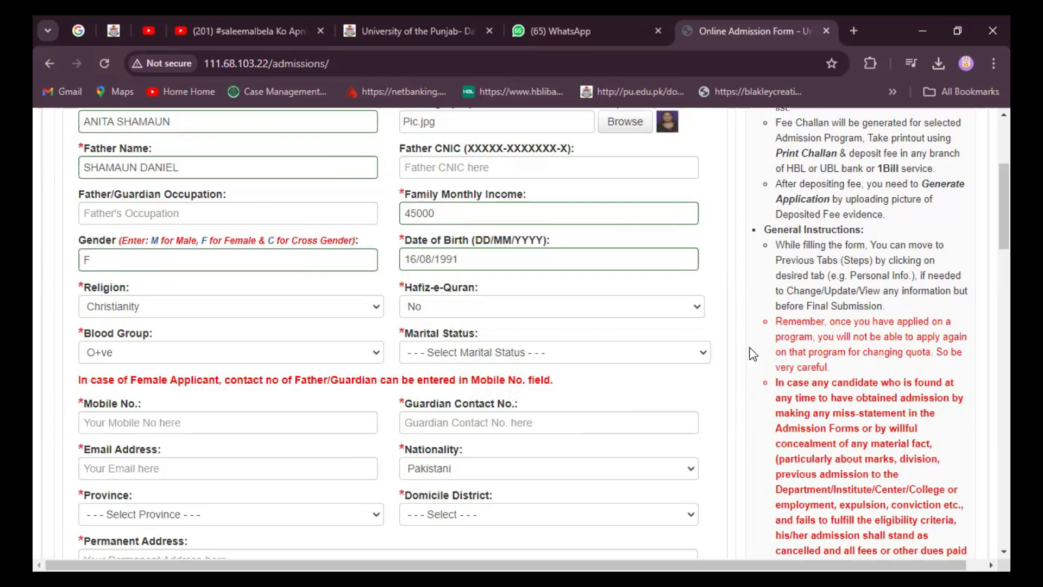
left_click(705, 354)
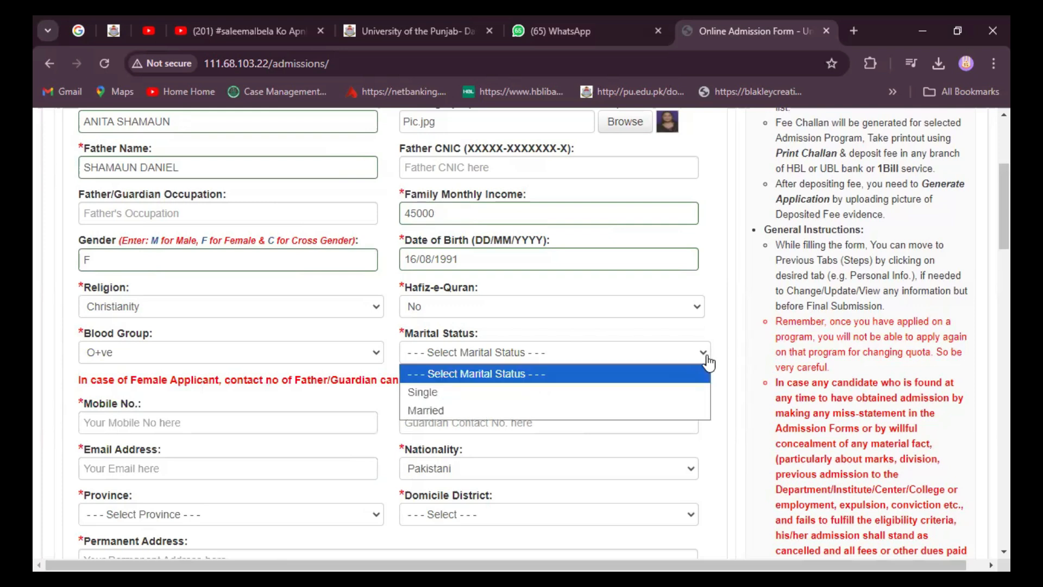
left_click(431, 411)
scroll(350, 461, "down", 1)
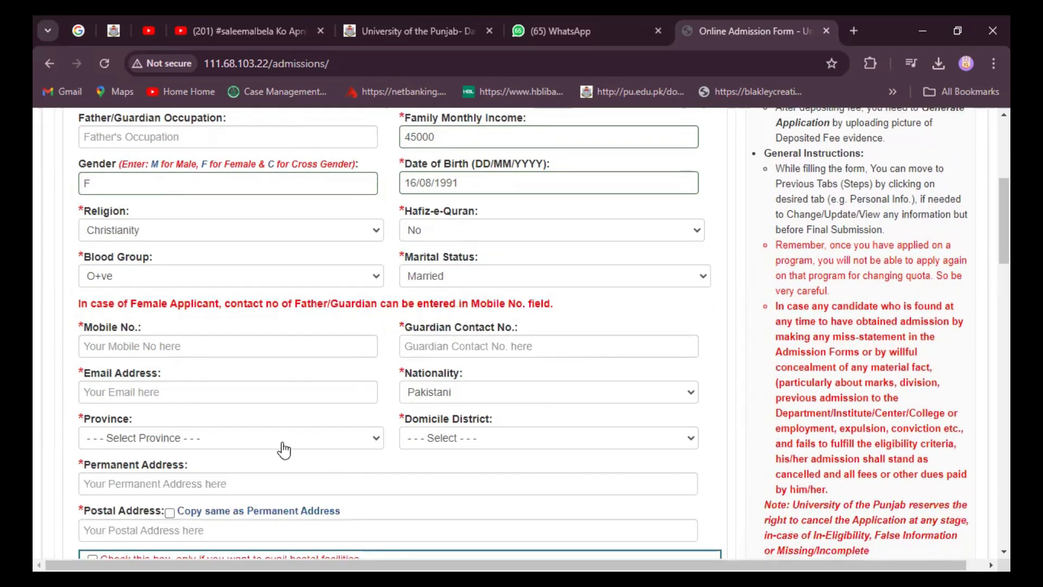
Step: Paste the applicant's mobile number and type the guardian's contact number
left_click(167, 356)
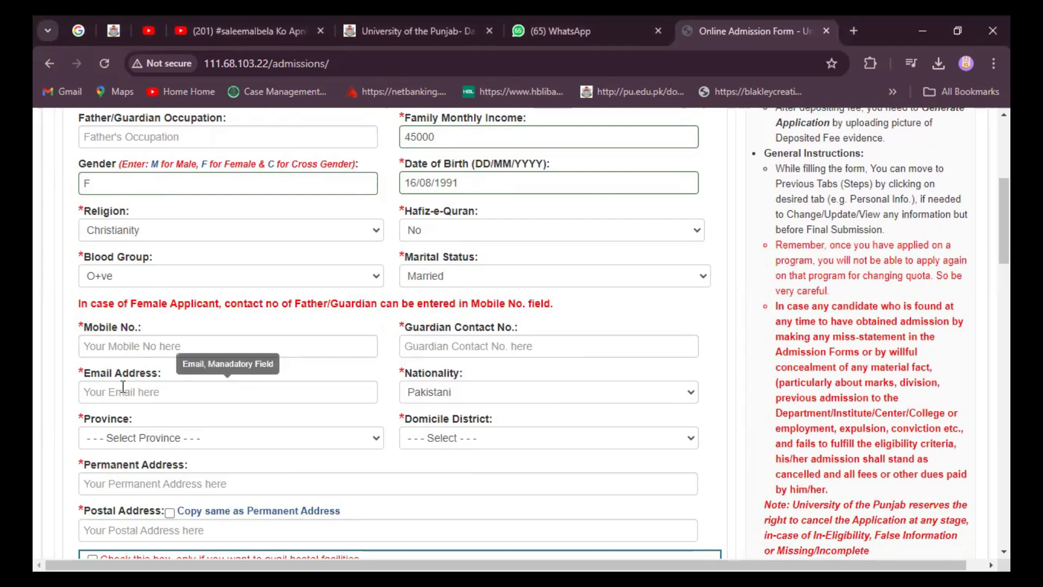
left_click(102, 348)
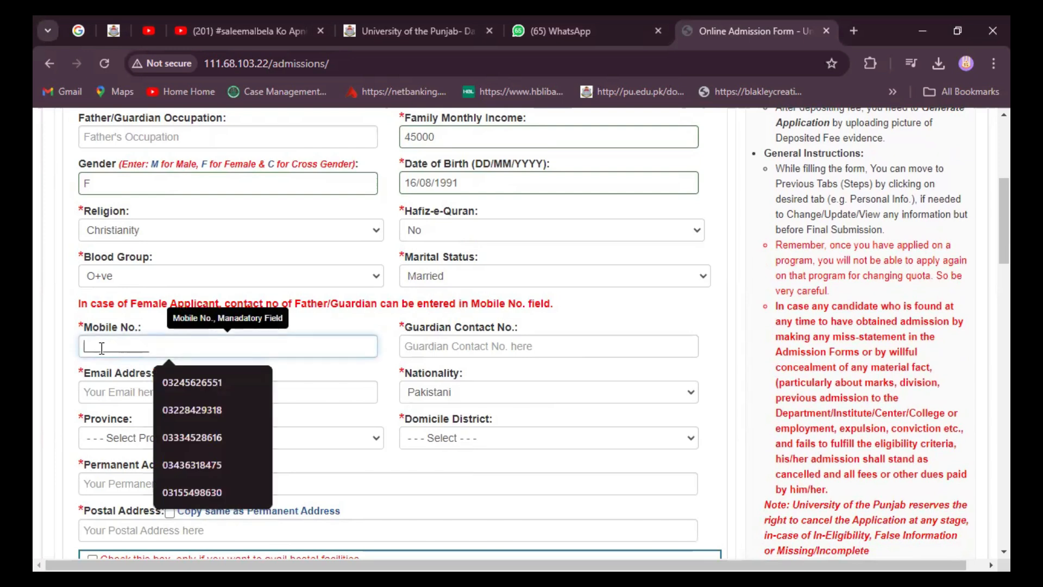
key("ctrl+v")
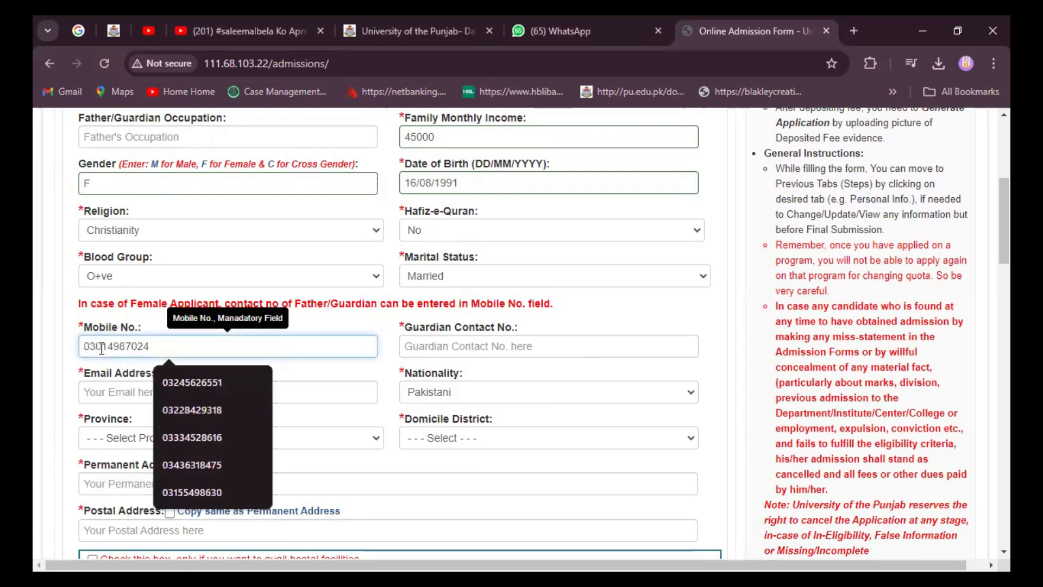
left_click(440, 348)
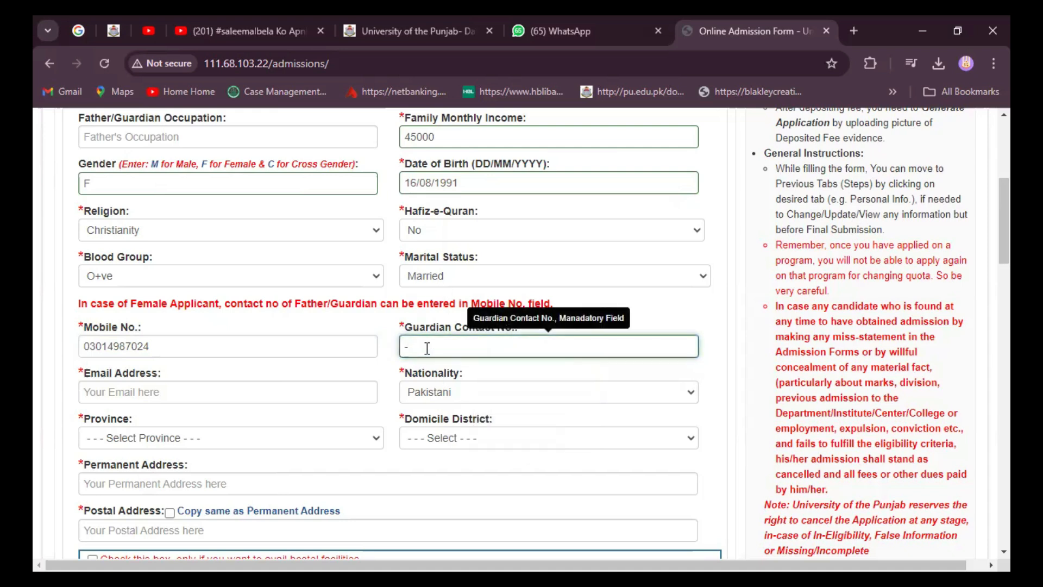
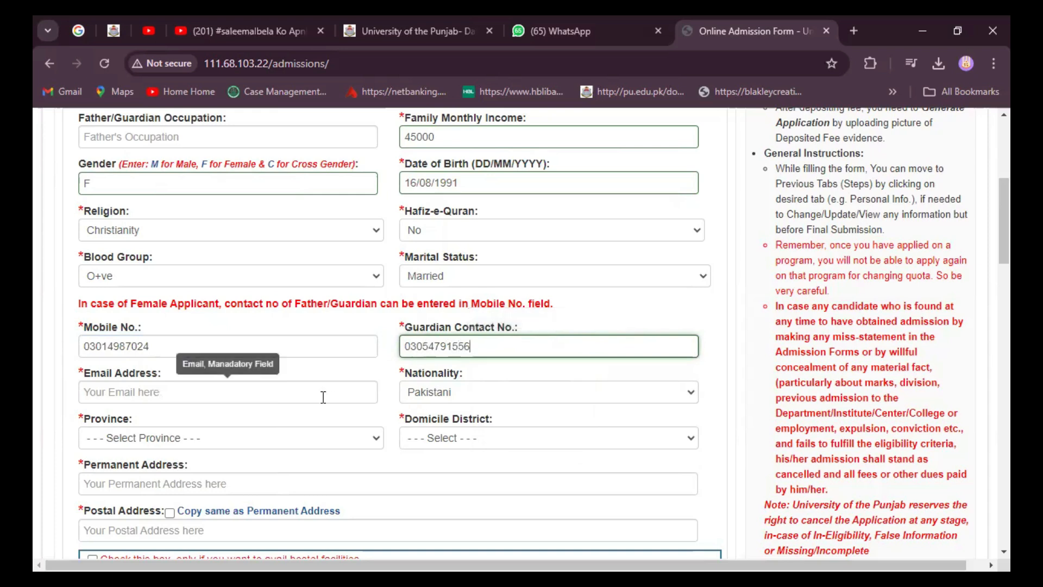
left_click(130, 393)
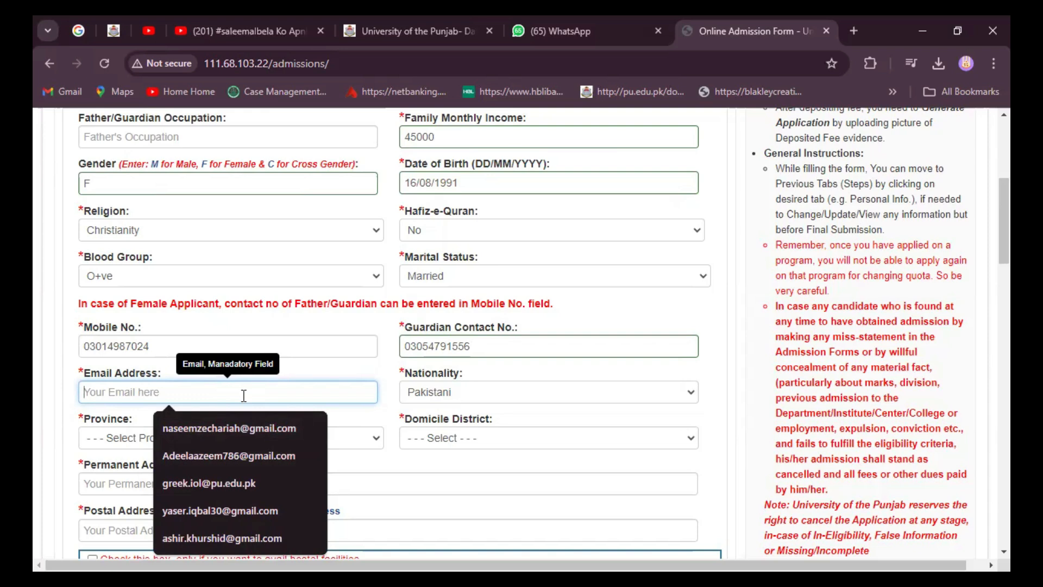
Step: Autofill the applicant's e-mail, keep Pakistani nationality, and choose Lahore as domicile district under Punjab
type("gree")
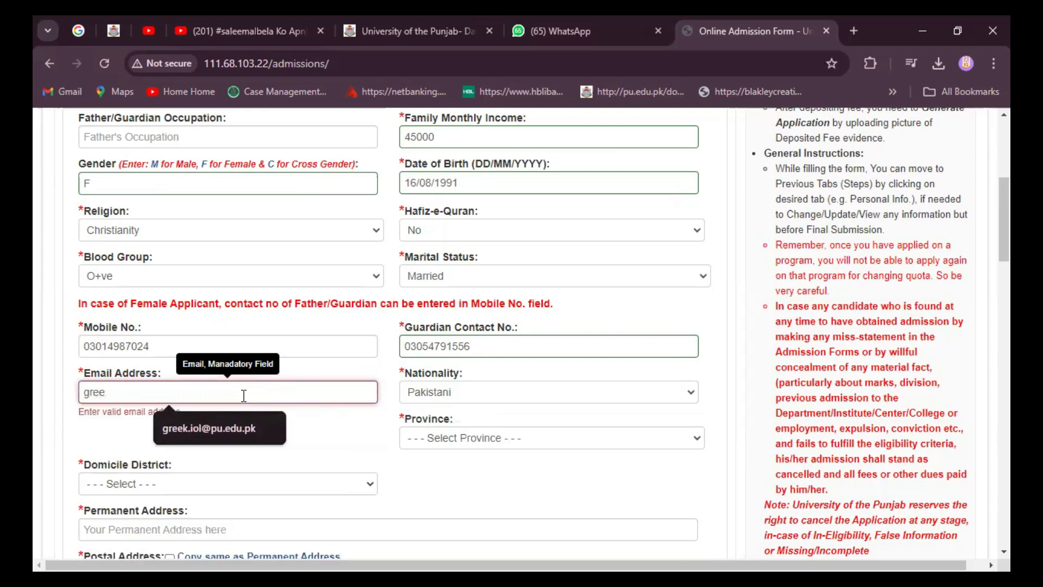
left_click(221, 429)
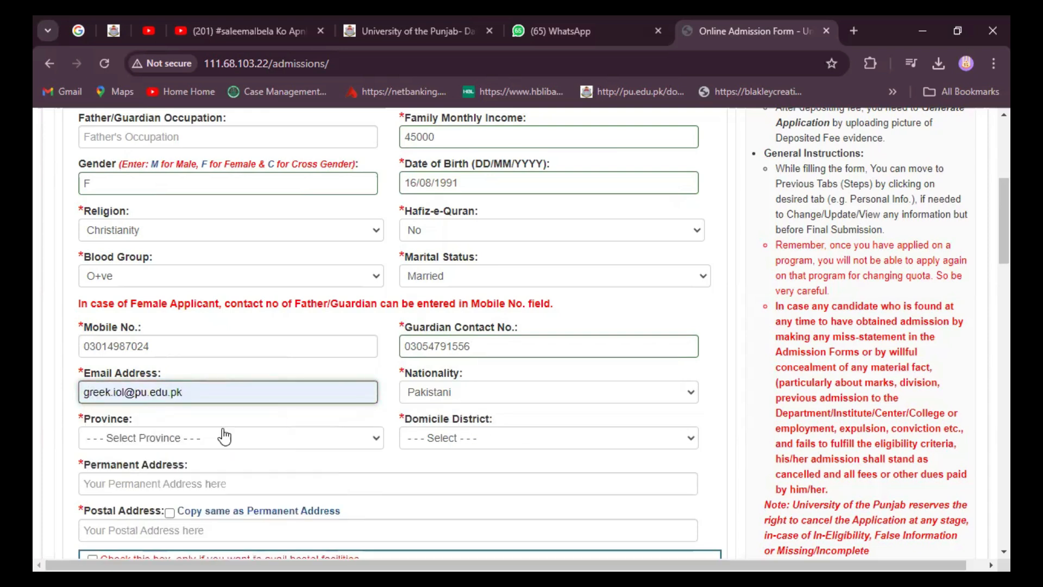
left_click(694, 397)
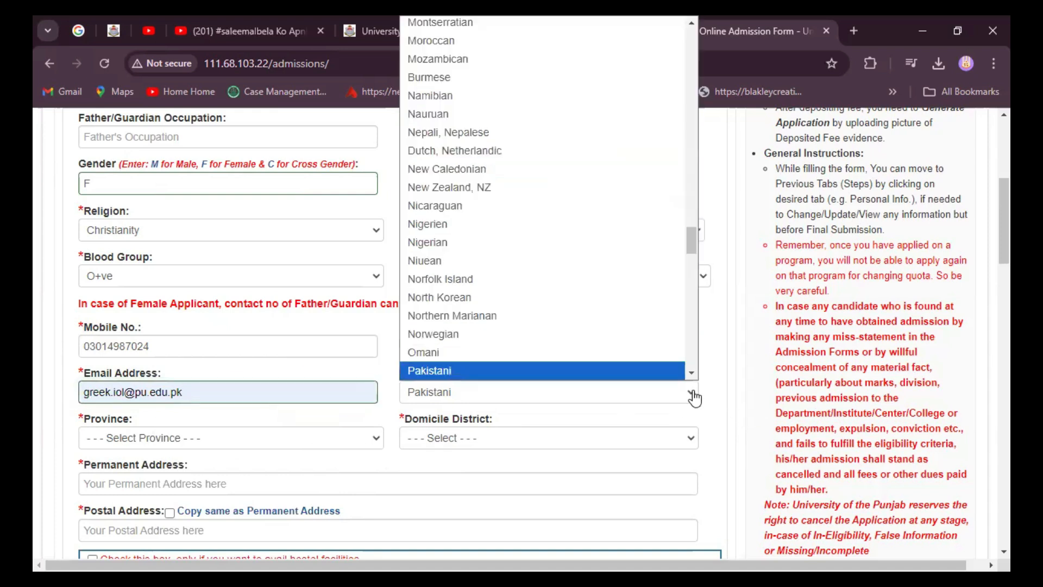
left_click(511, 372)
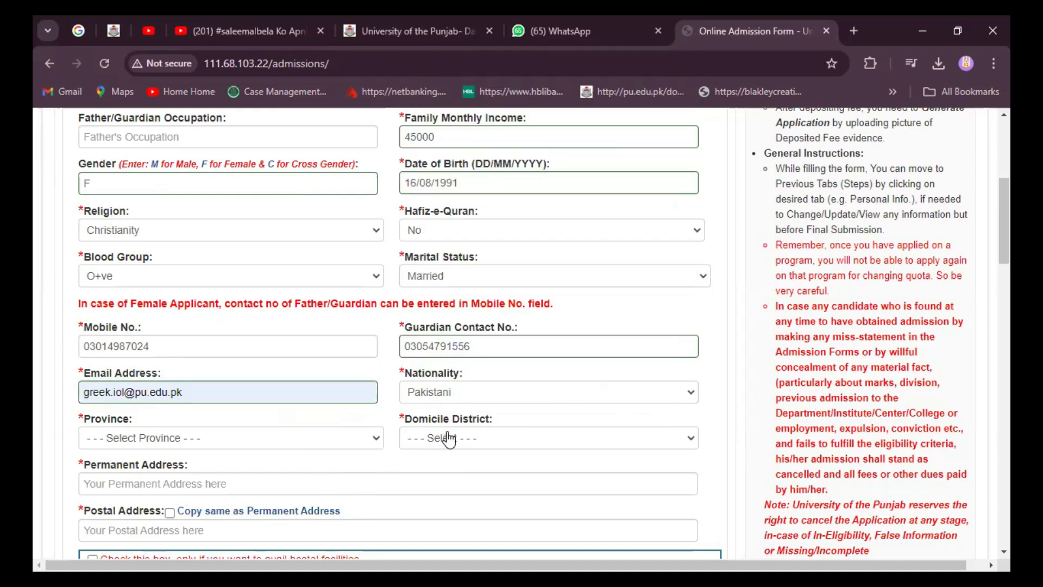
left_click(379, 444)
left_click(688, 440)
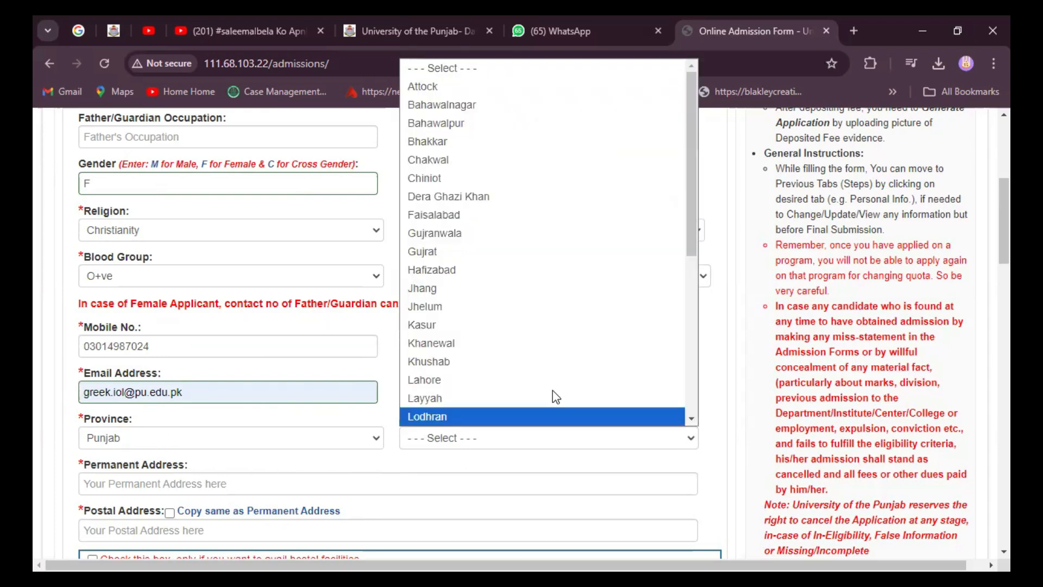
left_click(474, 380)
scroll(337, 460, "down", 3)
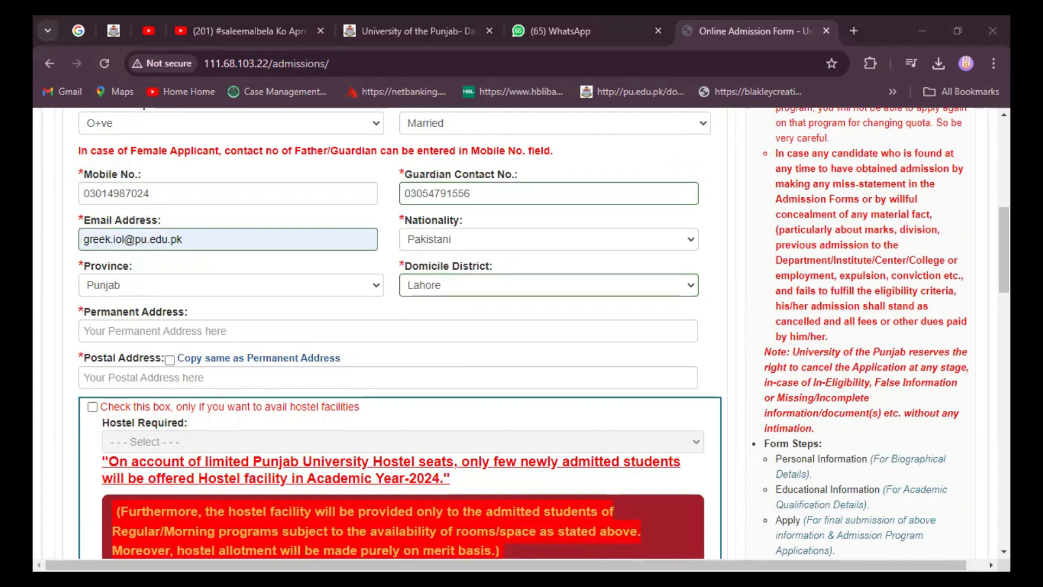
Step: Paste the applicant's saved permanent address and tick 'Copy same as Permanent Address' for the postal address
left_click(111, 377)
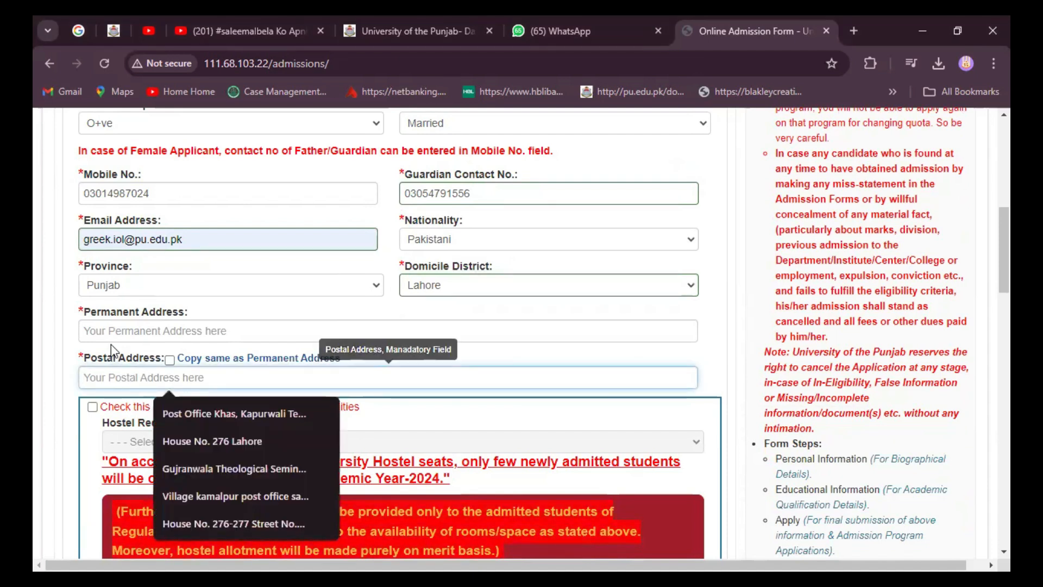
left_click(117, 329)
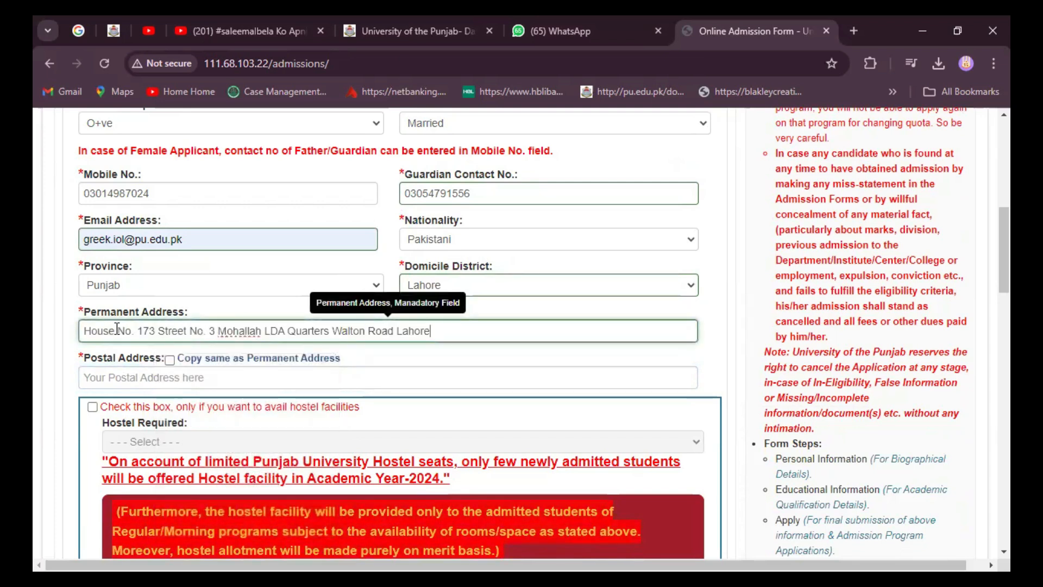
left_click(170, 360)
scroll(446, 402, "down", 3)
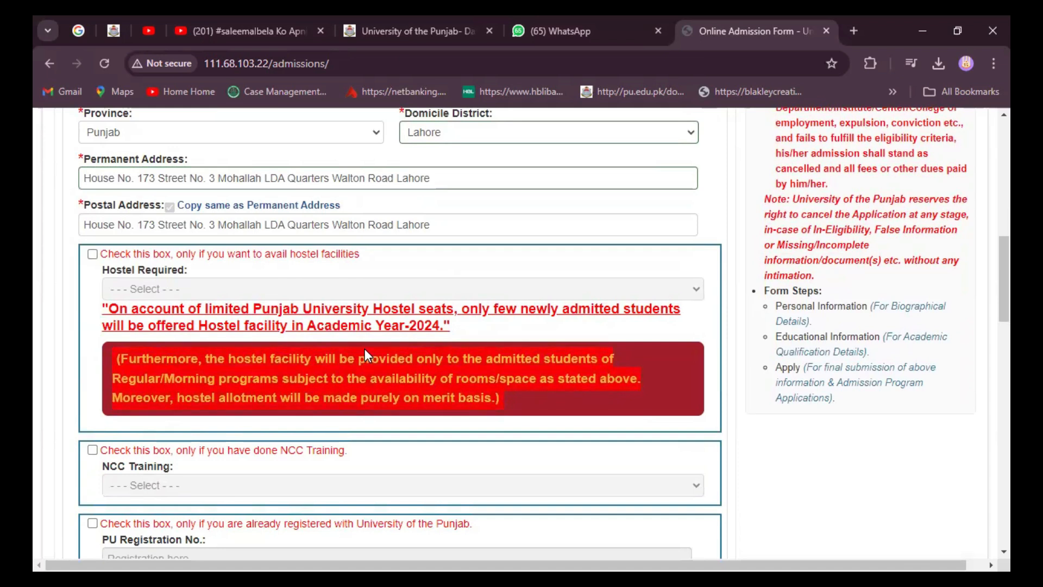
scroll(367, 359, "down", 1)
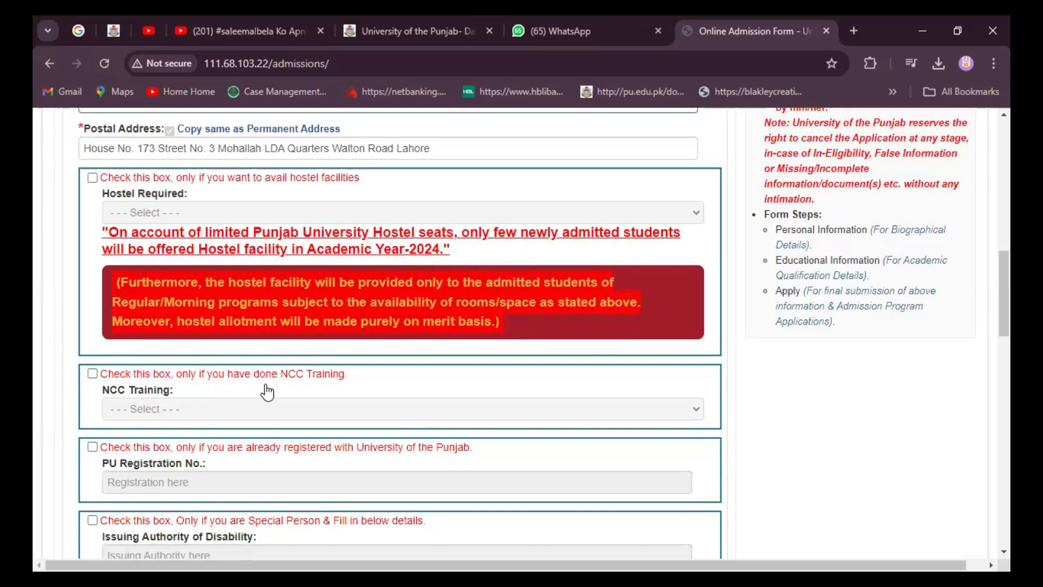
scroll(220, 399, "down", 2)
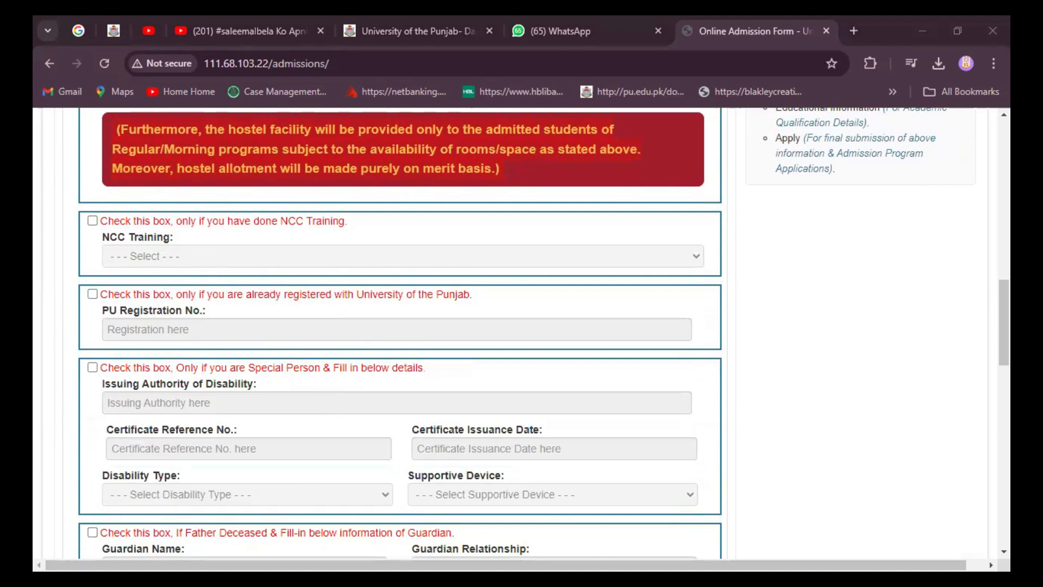
left_click(197, 437)
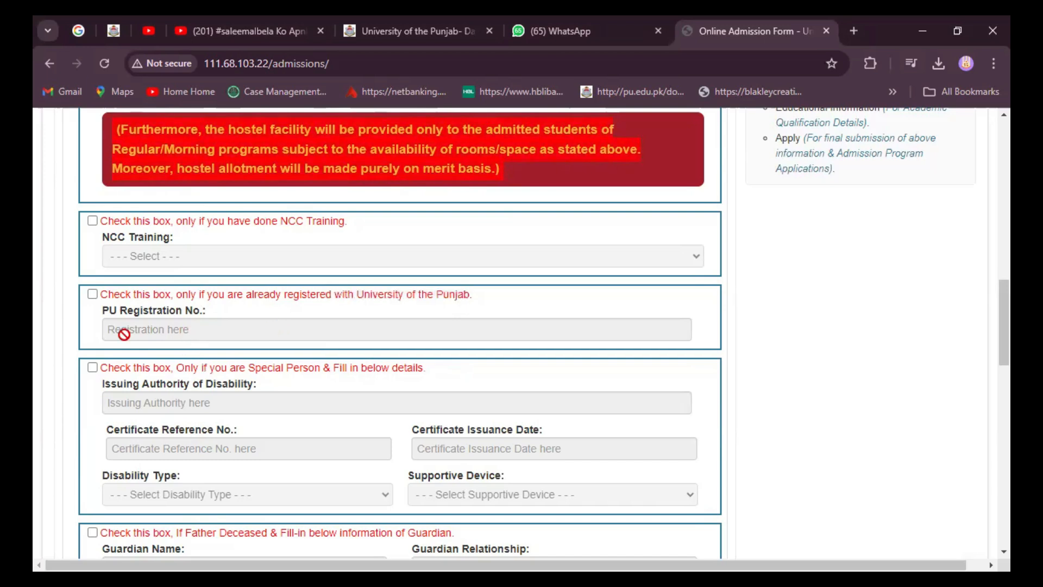
Step: Tick the already-registered-with-PU checkbox and paste the applicant's PU registration number
left_click(93, 294)
left_click(166, 330)
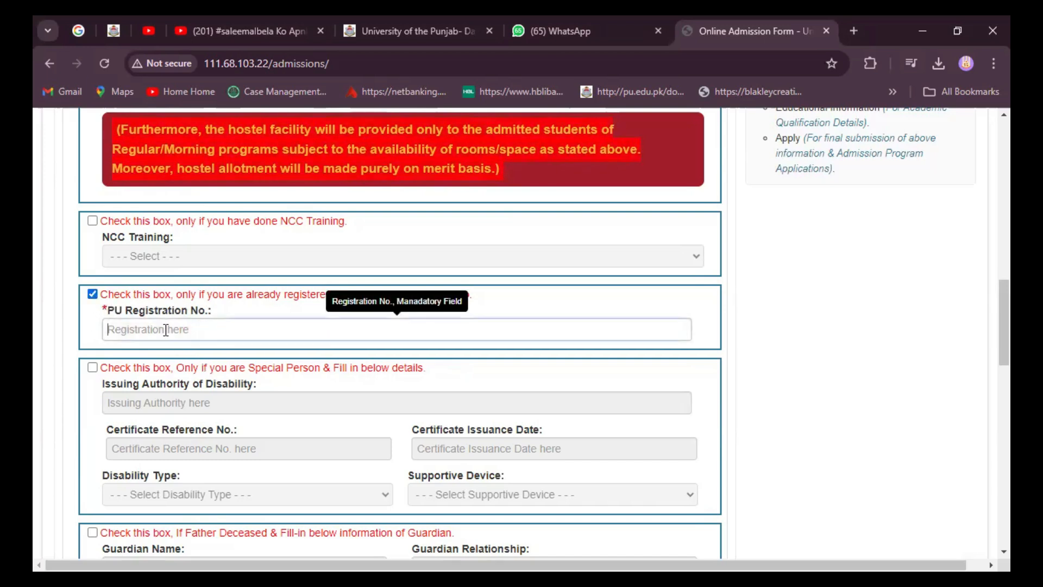
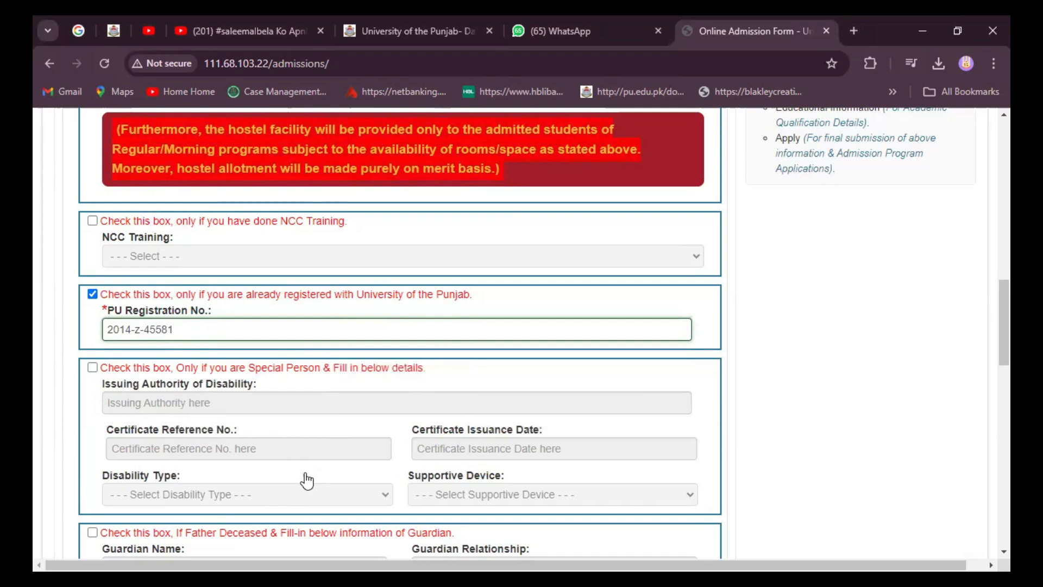
scroll(293, 451, "down", 3)
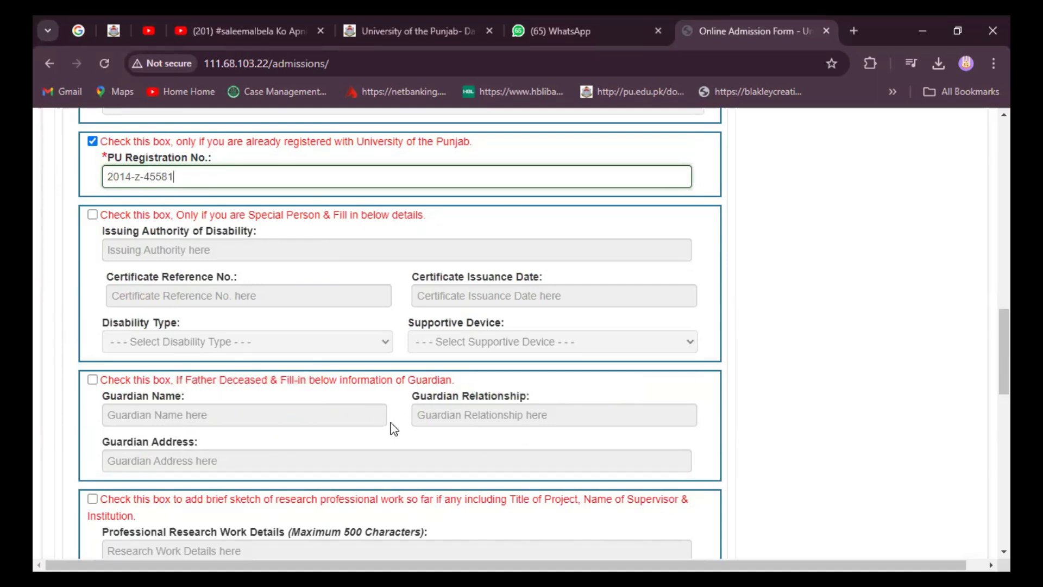
scroll(394, 430, "down", 1)
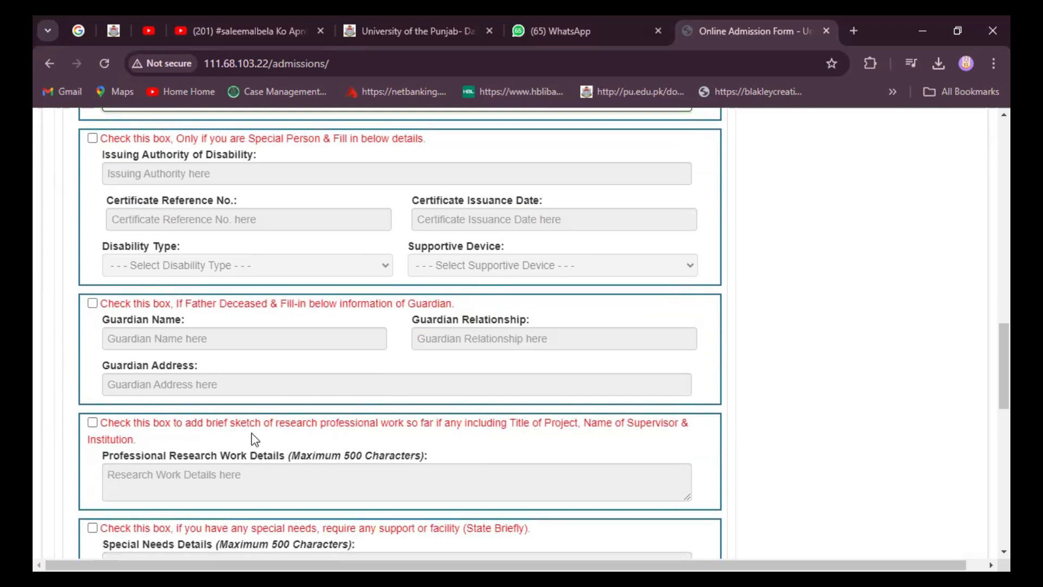
scroll(366, 442, "down", 2)
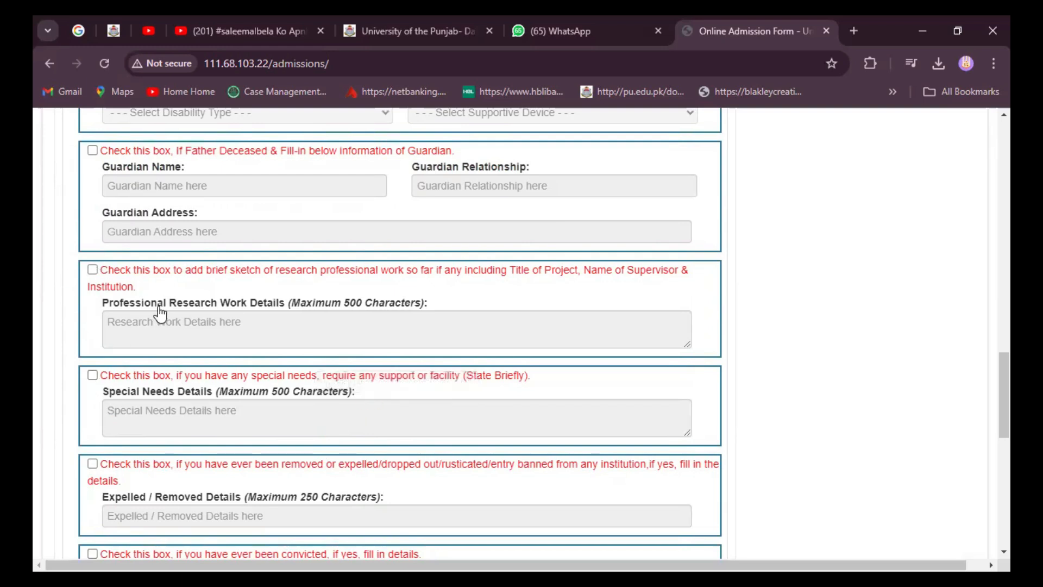
scroll(160, 314, "up", 5)
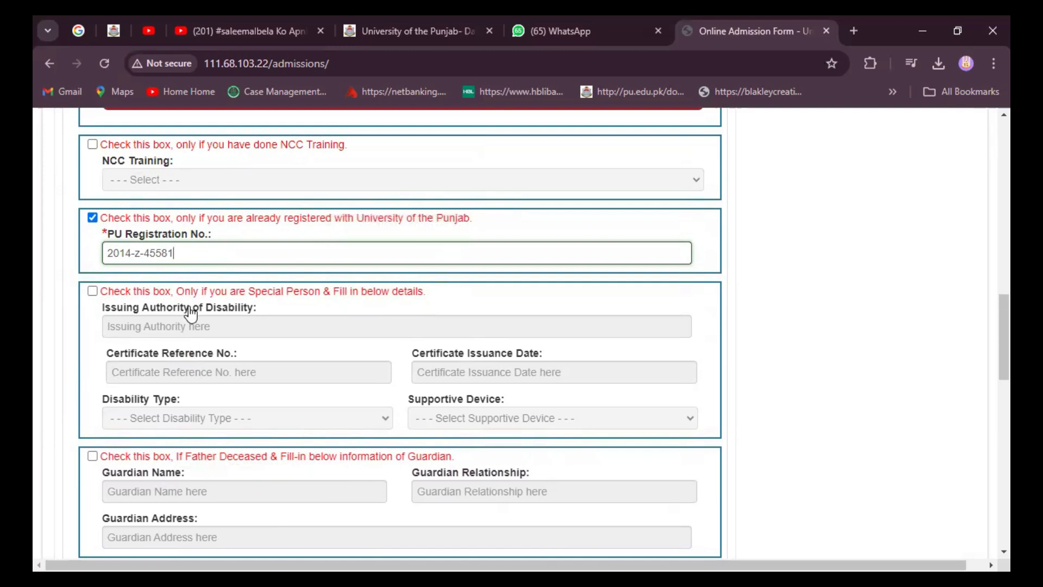
Step: Review the Personal Info form to the bottom and submit it with Save & Proceed
scroll(190, 314, "down", 3)
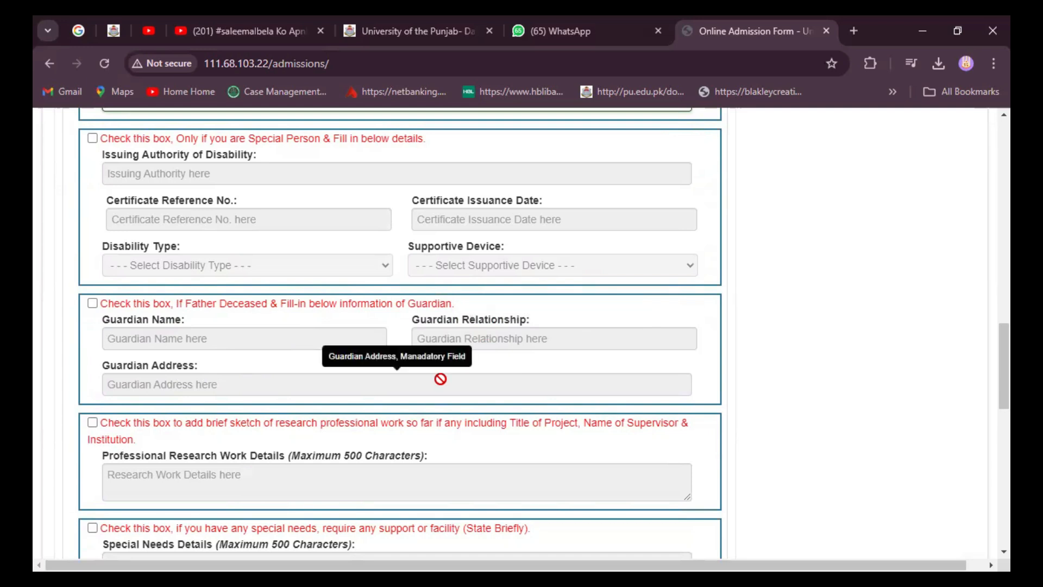
scroll(207, 391, "down", 1)
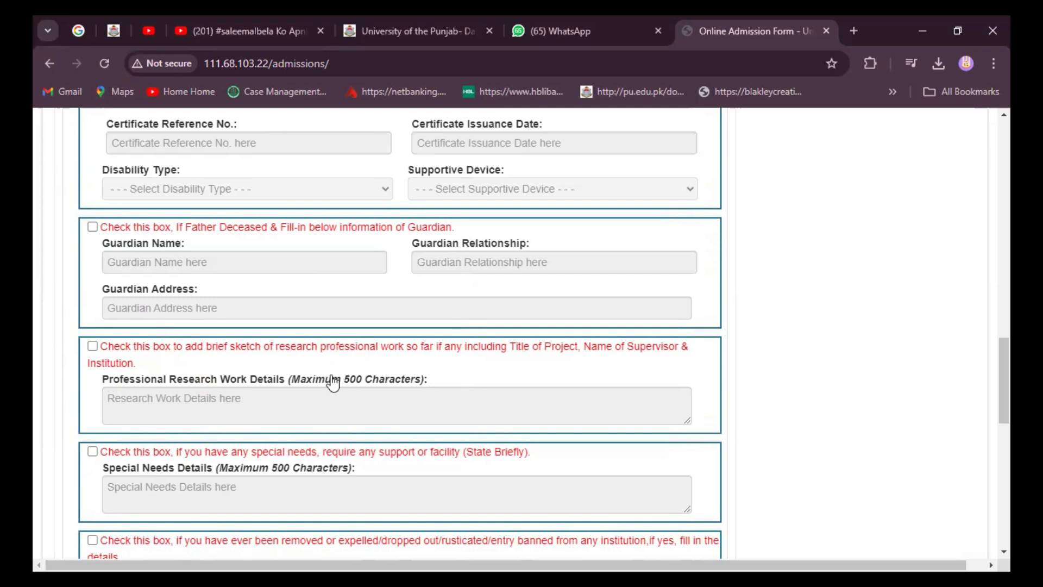
scroll(331, 383, "down", 3)
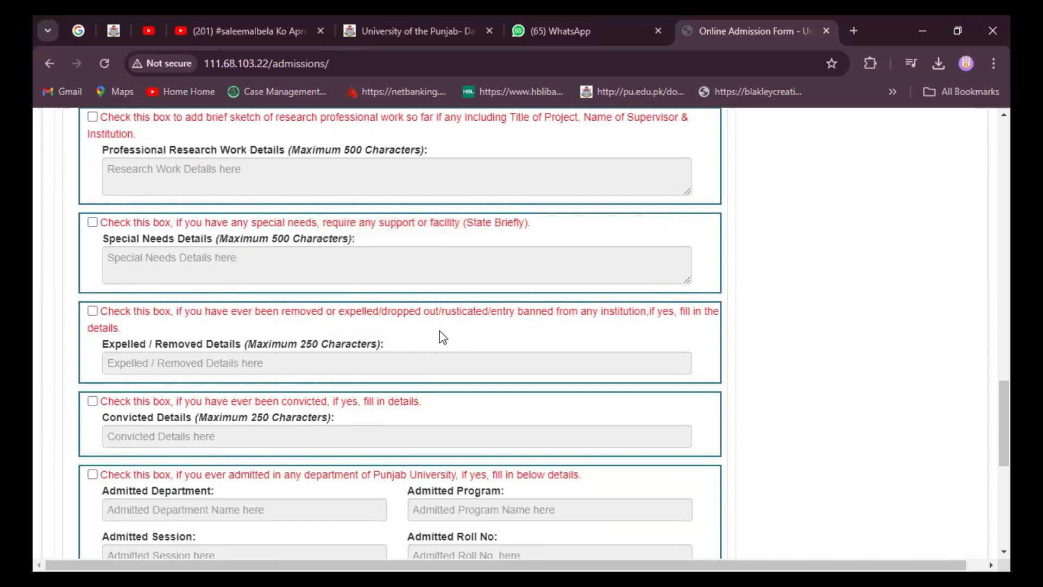
scroll(368, 337, "down", 1)
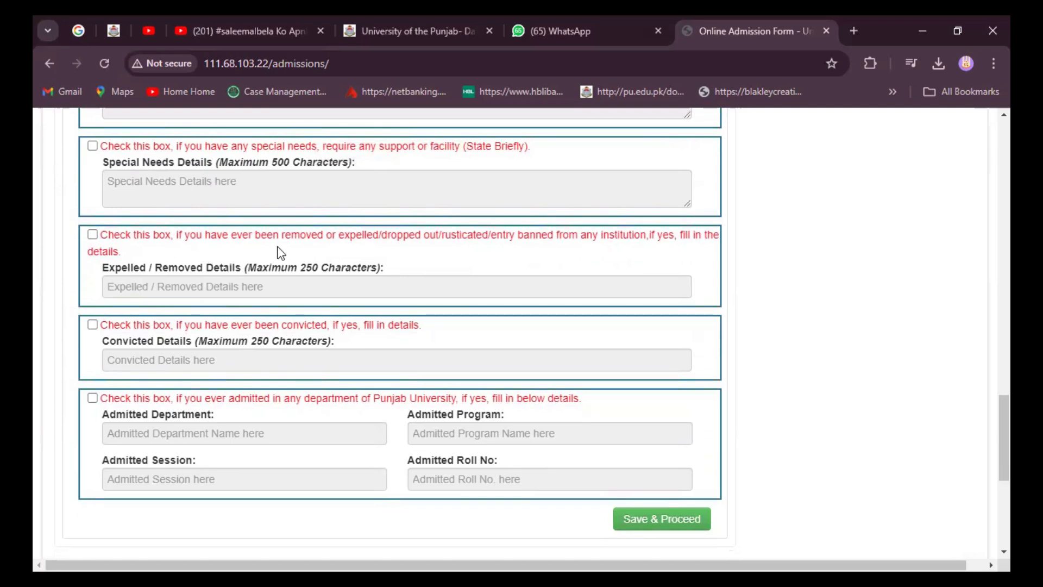
scroll(321, 279, "down", 1)
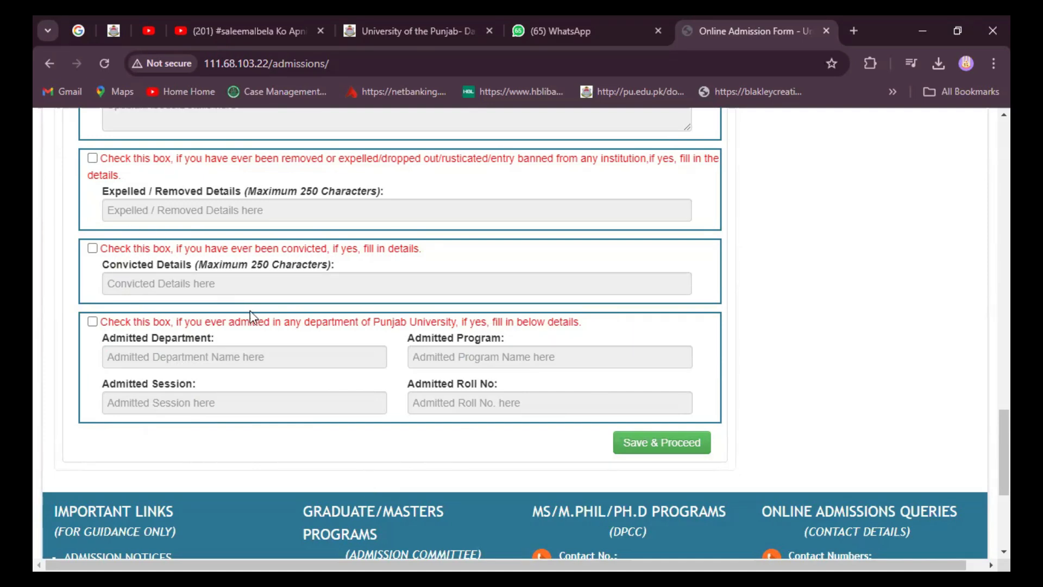
scroll(249, 311, "up", 10)
scroll(247, 312, "up", 7)
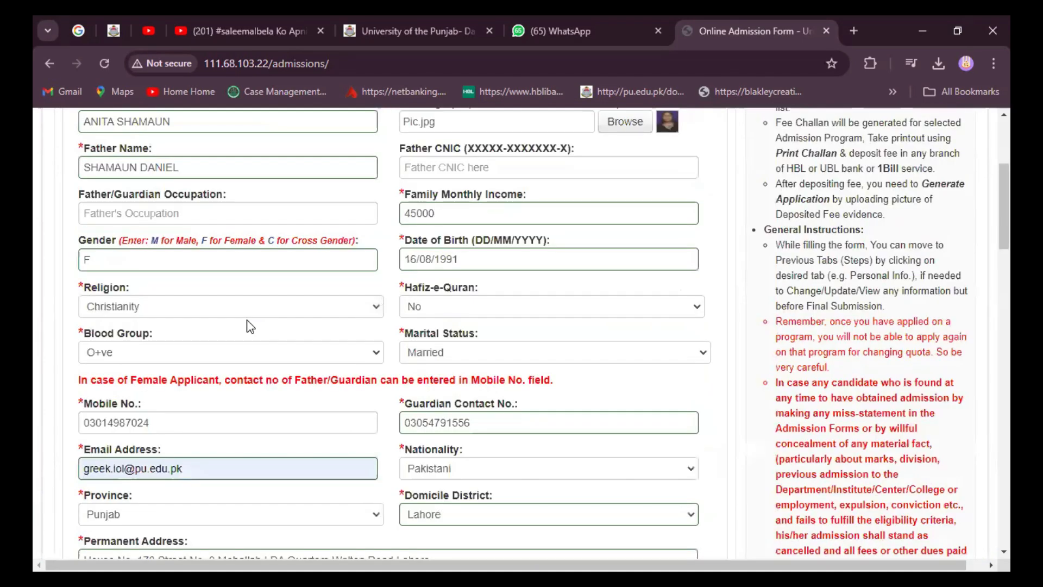
scroll(250, 326, "up", 5)
scroll(248, 323, "down", 12)
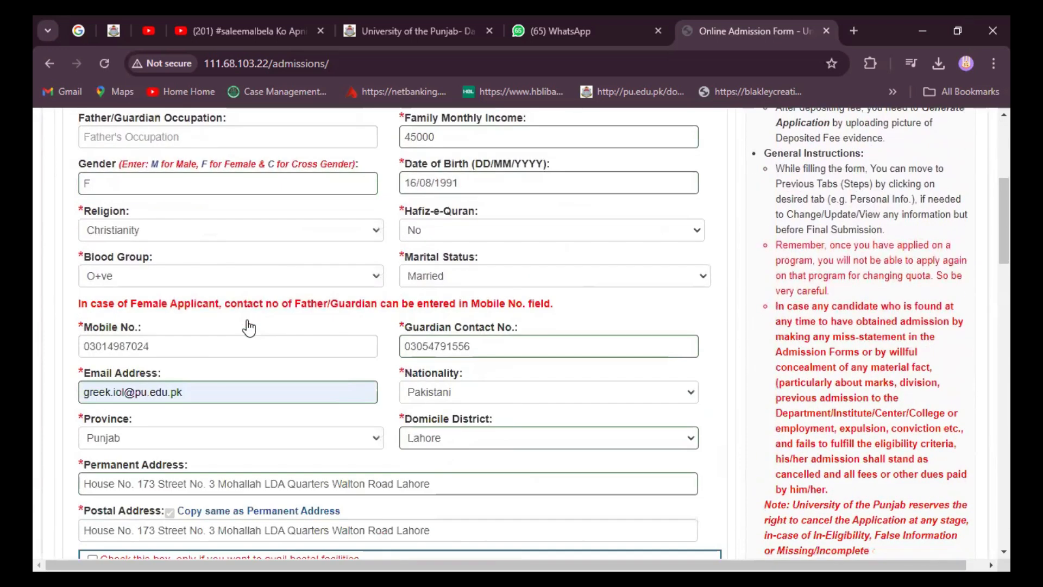
scroll(249, 320, "down", 15)
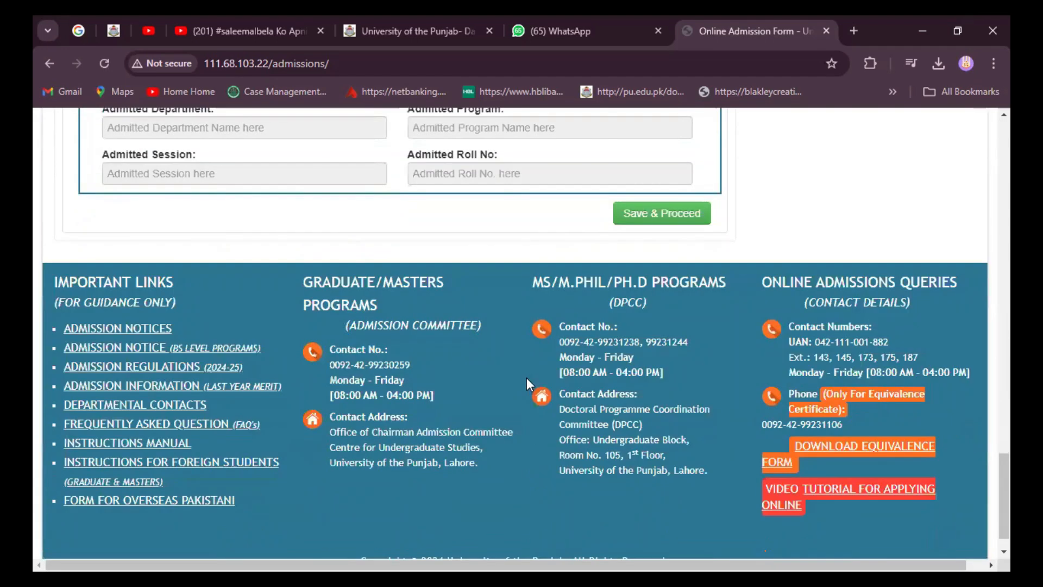
left_click(648, 218)
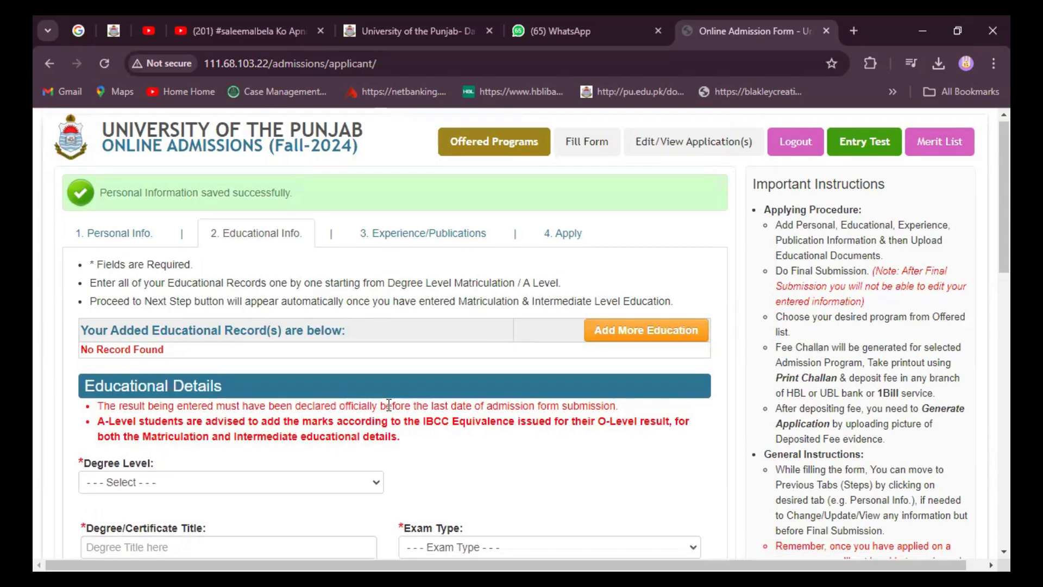
Step: Scroll down to the blank Educational Details form on the Educational Info step
scroll(387, 407, "down", 3)
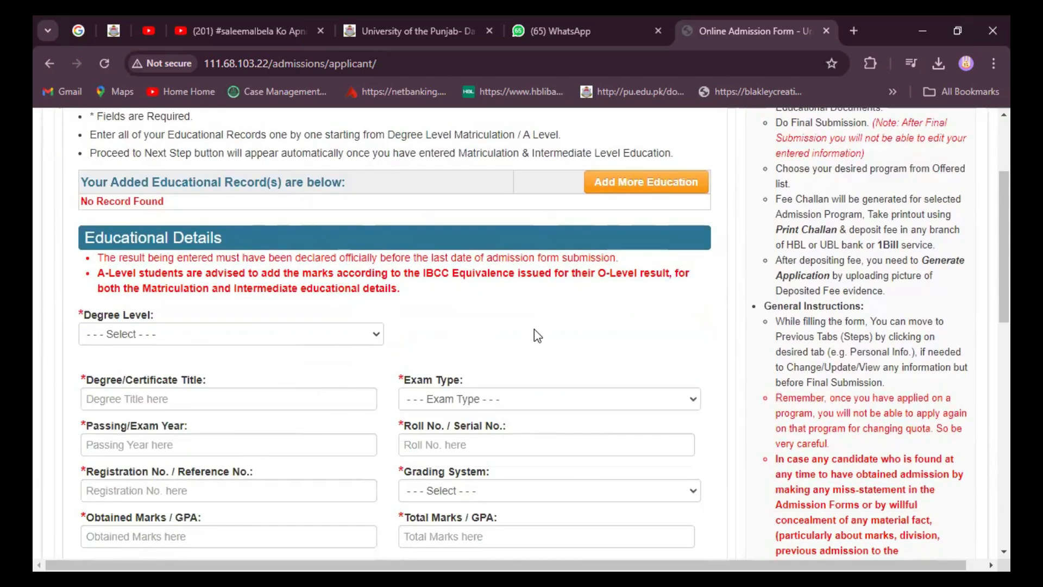
Step: Set Degree Level to Matriculation / O Level or Equivalent and Board to BISE Lahore
left_click(374, 335)
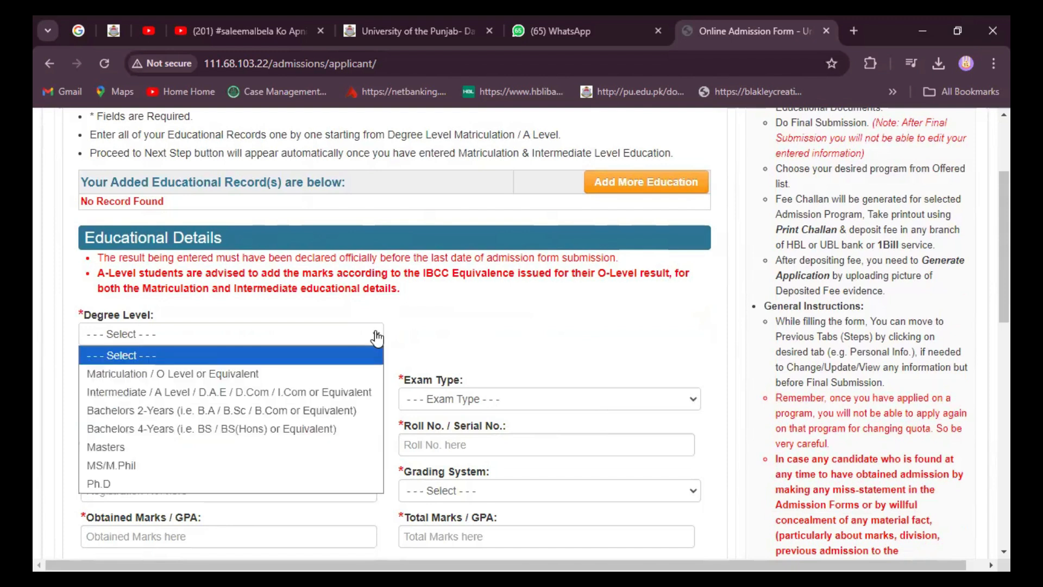
left_click(290, 374)
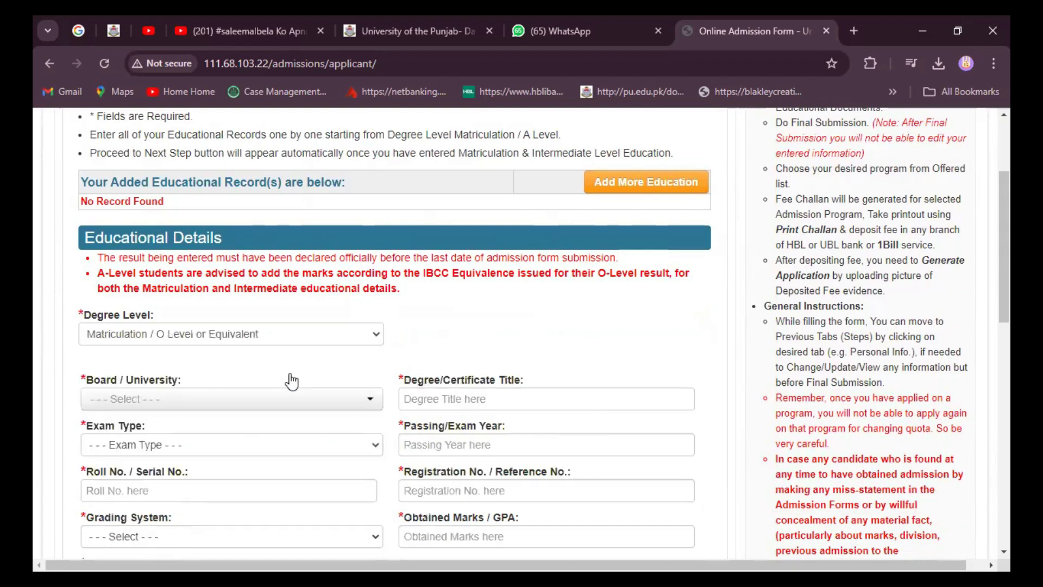
left_click(370, 404)
scroll(259, 499, "down", 5)
scroll(260, 499, "down", 2)
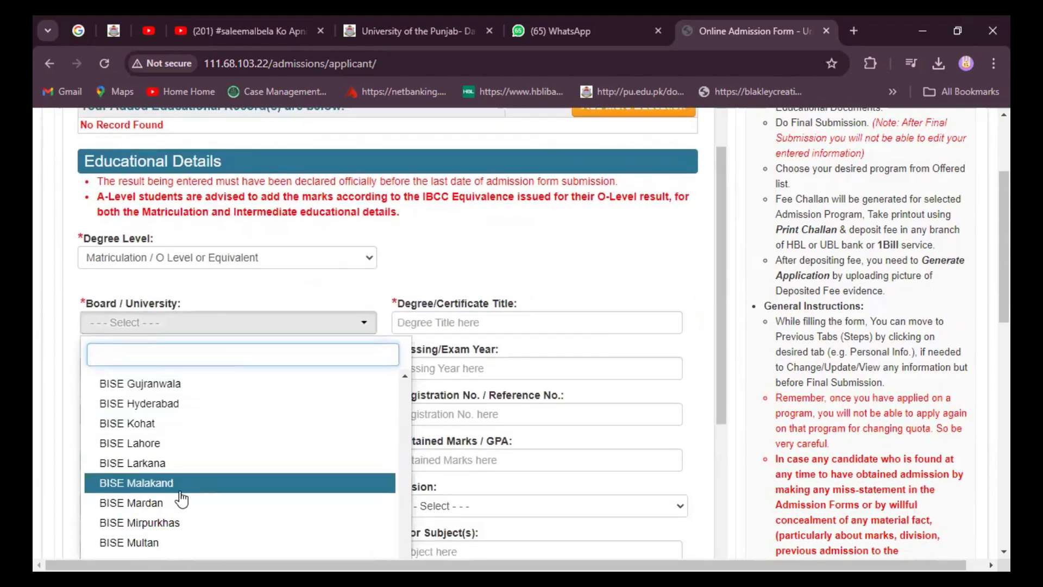
left_click(163, 449)
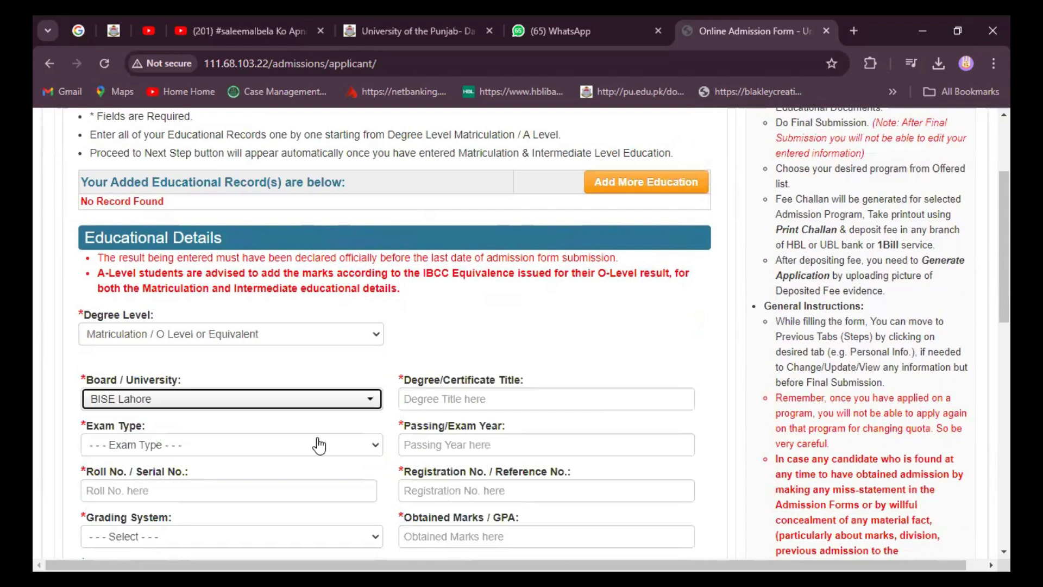
Step: Set the degree title to Matric and the exam type to Annual
left_click(650, 451)
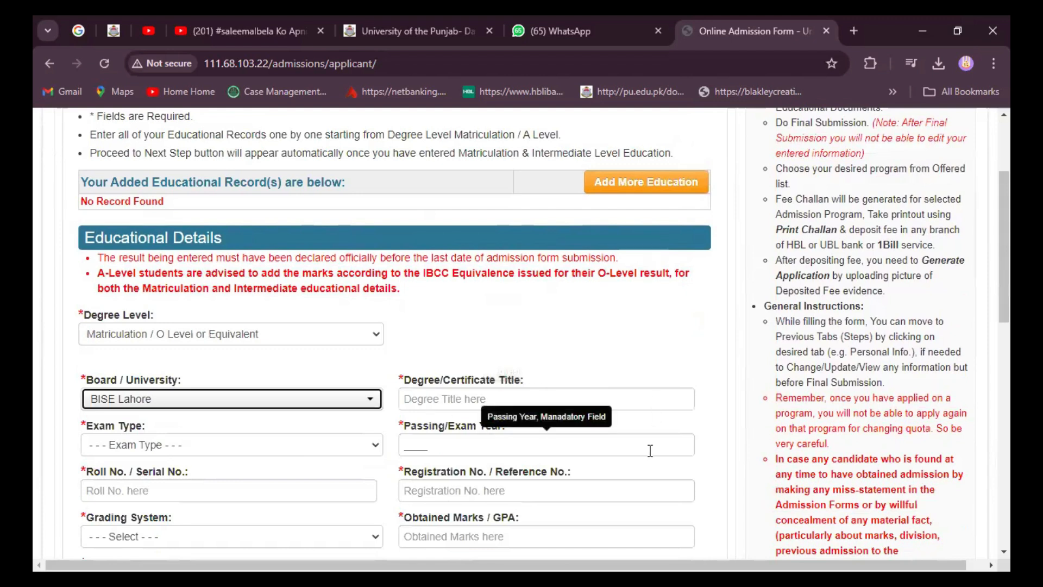
left_click(440, 397)
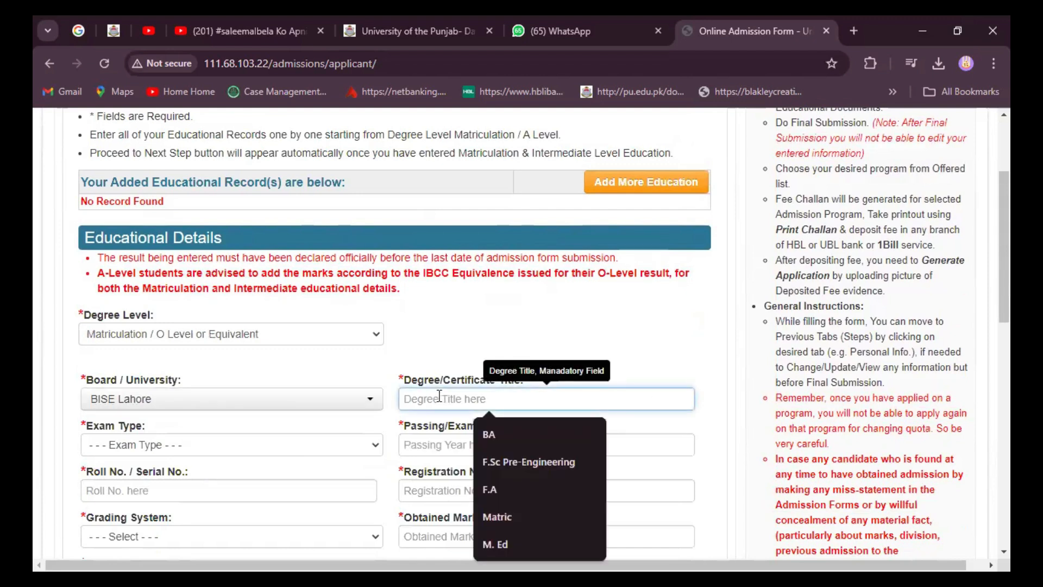
left_click(502, 515)
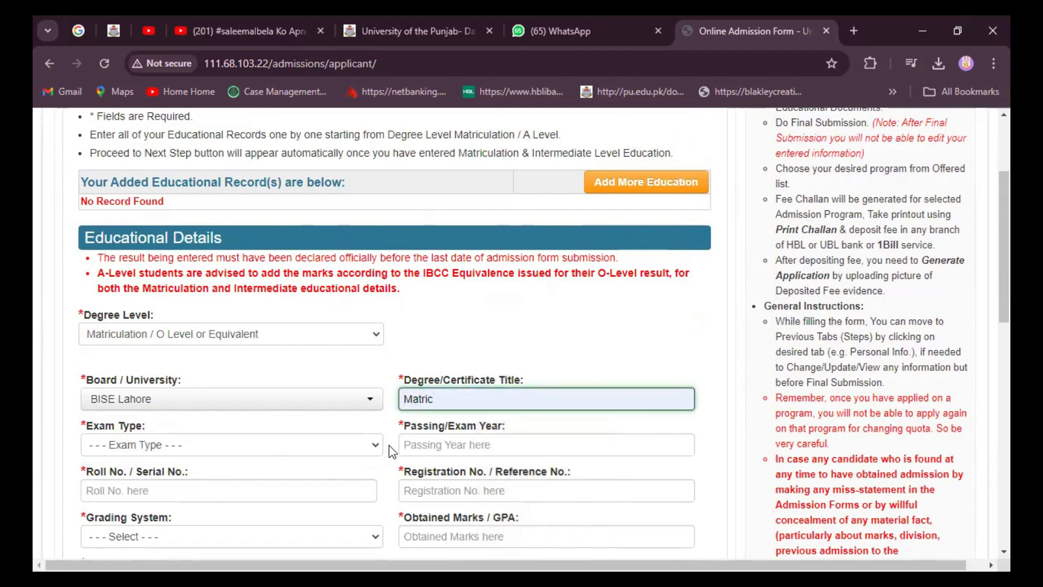
left_click(376, 450)
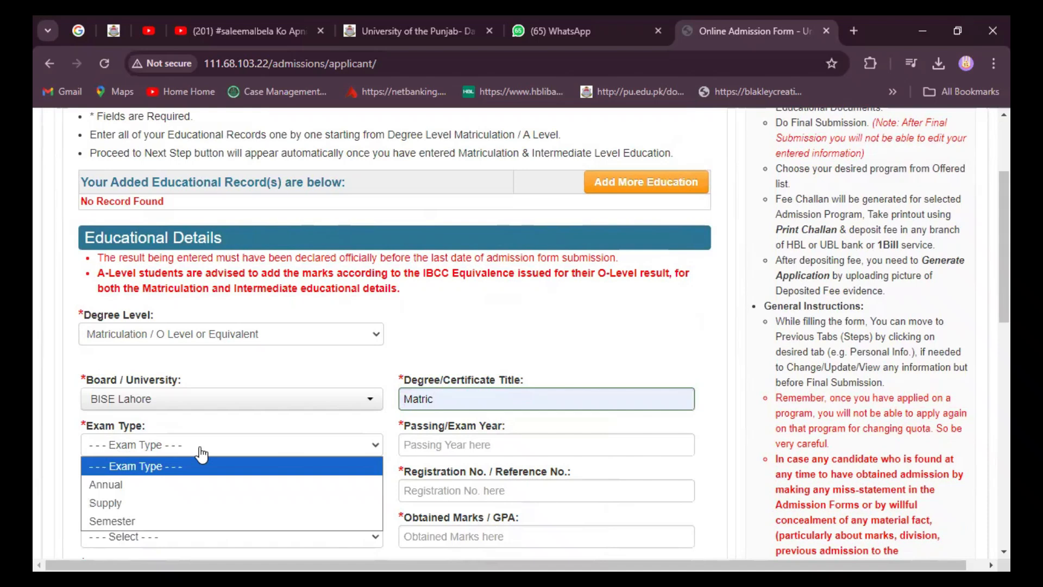
left_click(143, 493)
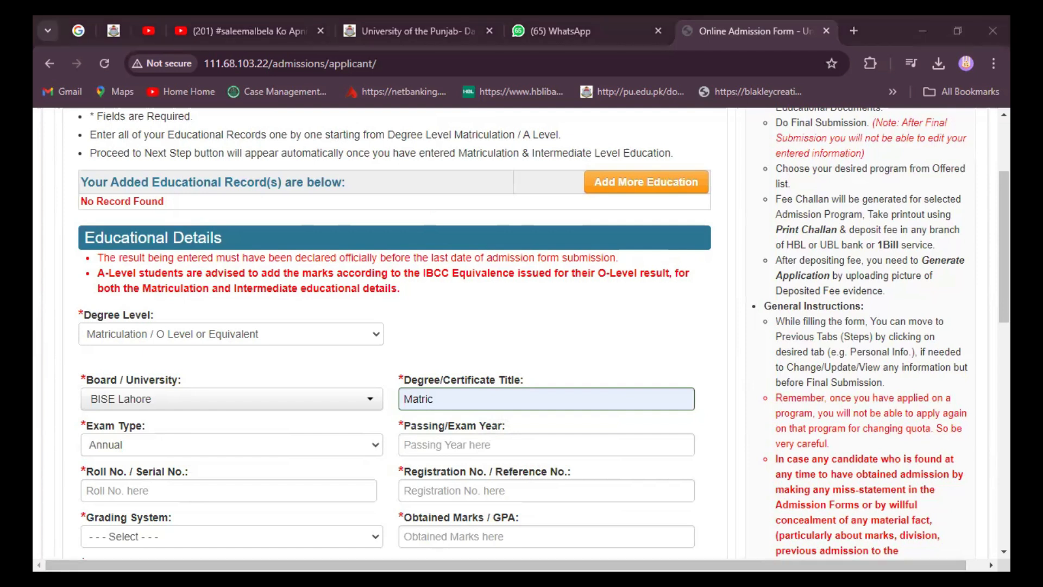
Step: Enter passing year 2009 and the applicant's matric roll and registration numbers
left_click(411, 445)
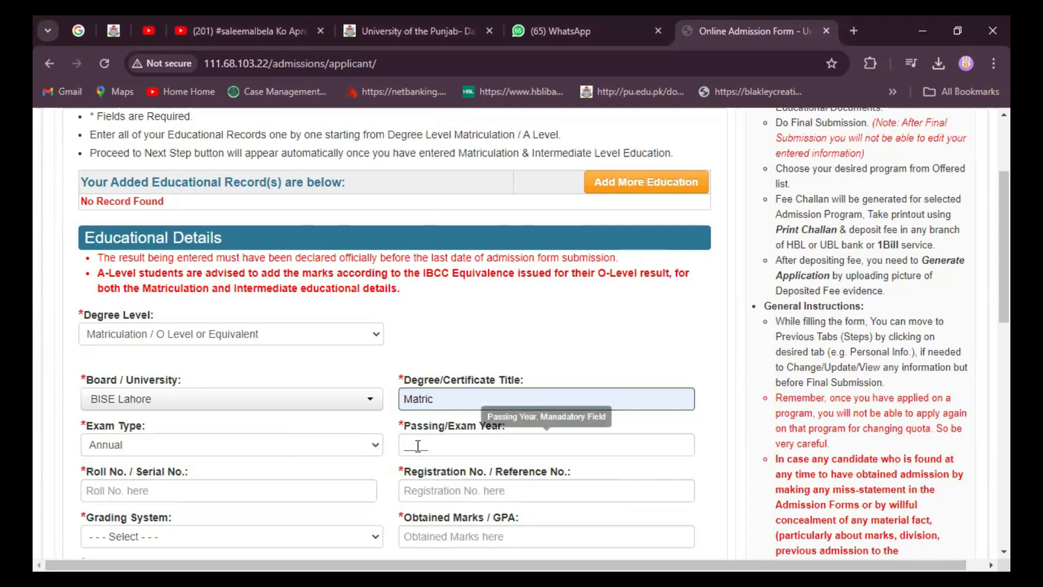
left_click(412, 444)
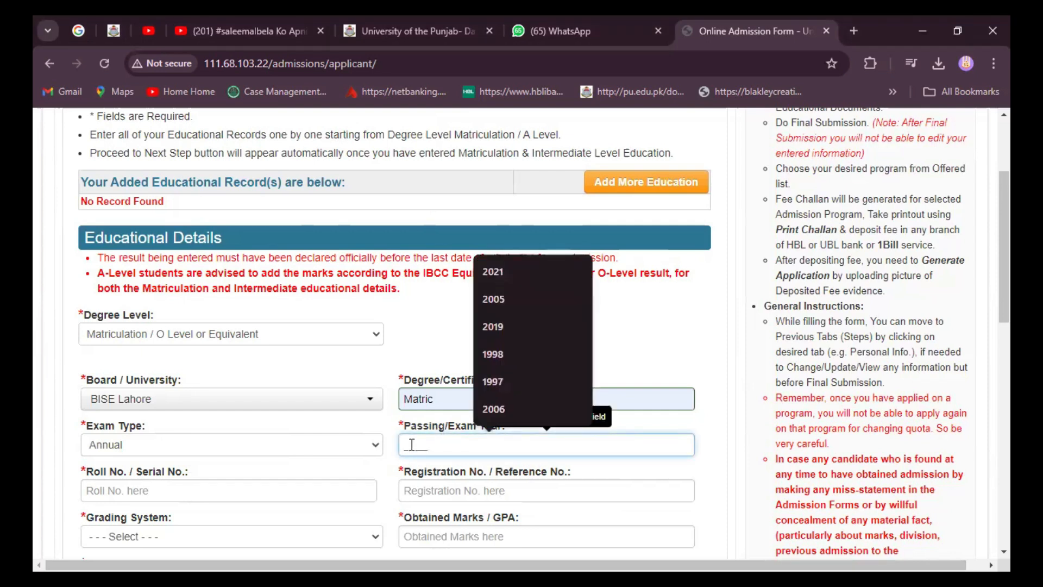
type("2009")
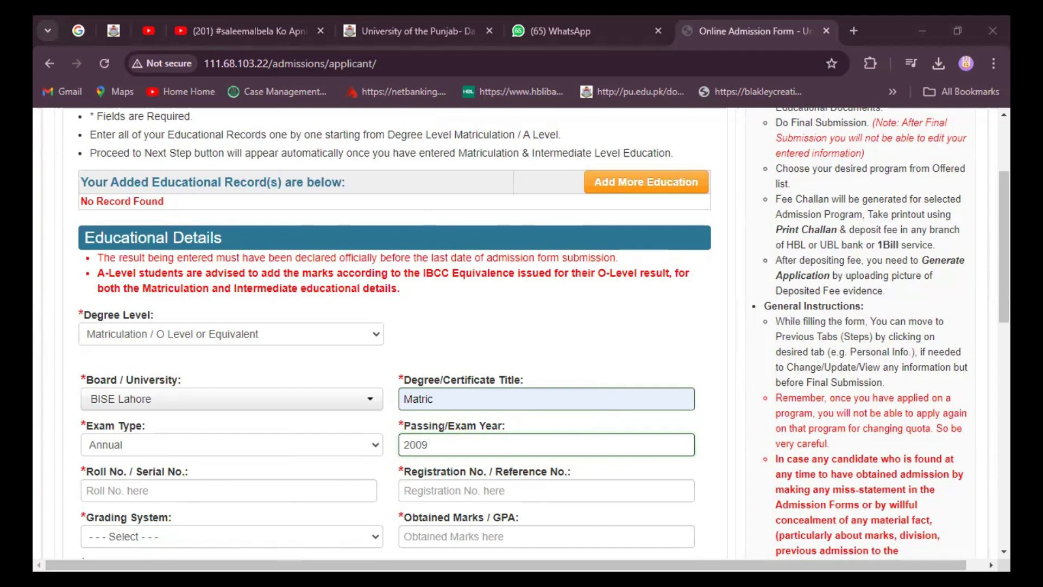
left_click(130, 486)
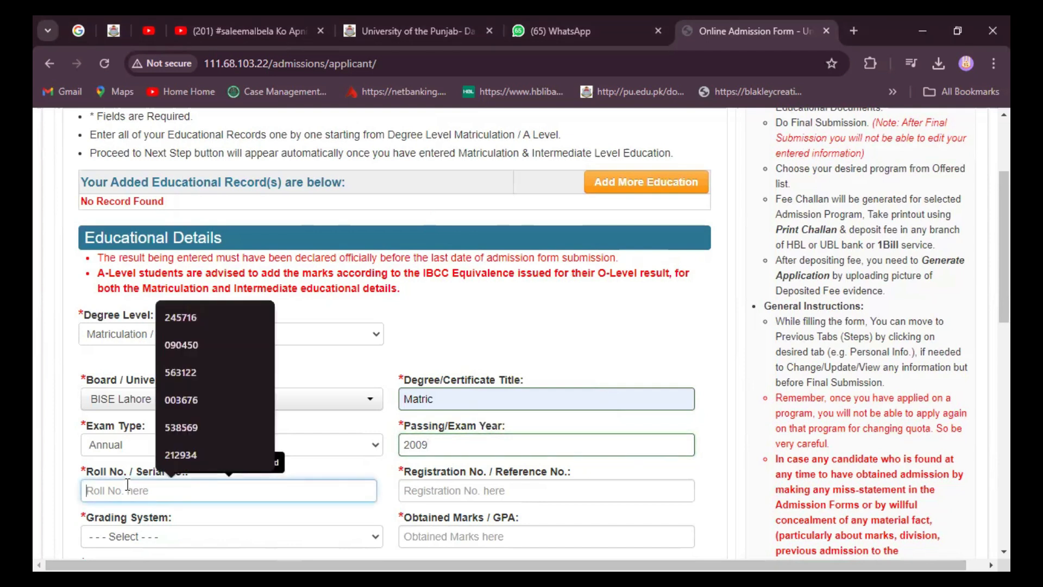
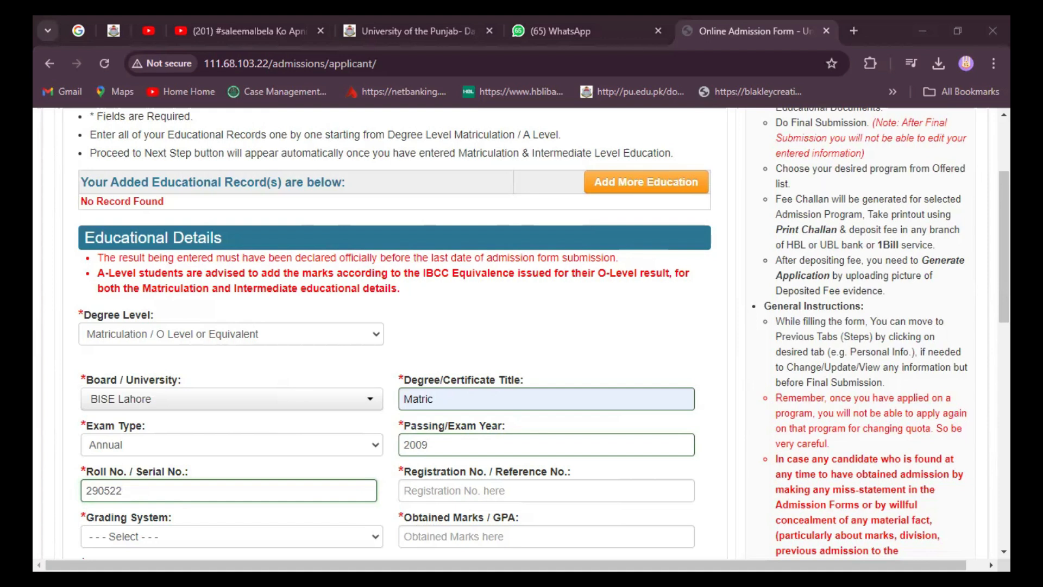
left_click(433, 492)
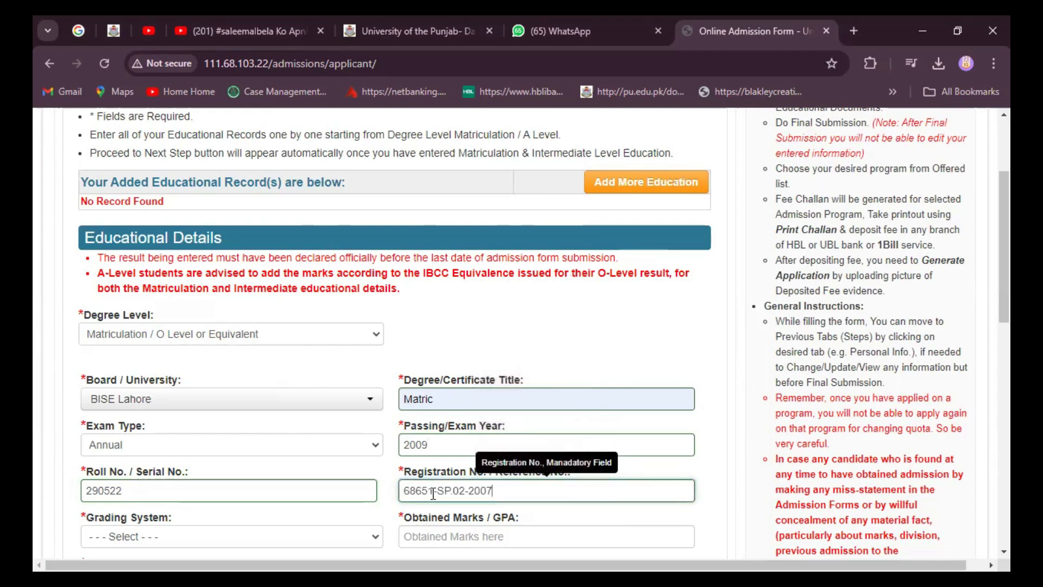
Step: Choose Marks grading and enter 445 obtained out of 850 total marks
scroll(398, 499, "down", 1)
scroll(397, 499, "down", 2)
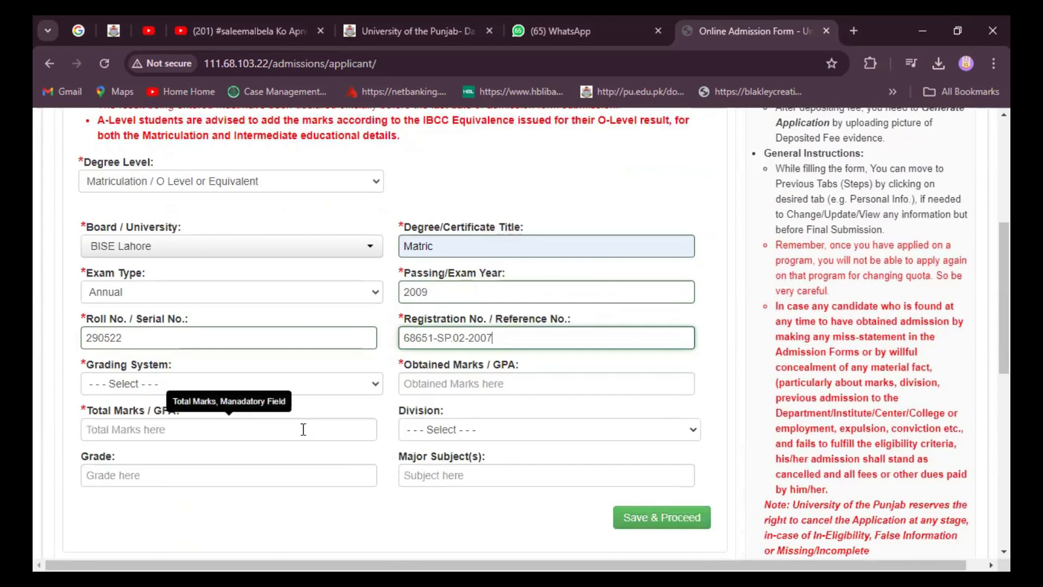
left_click(375, 387)
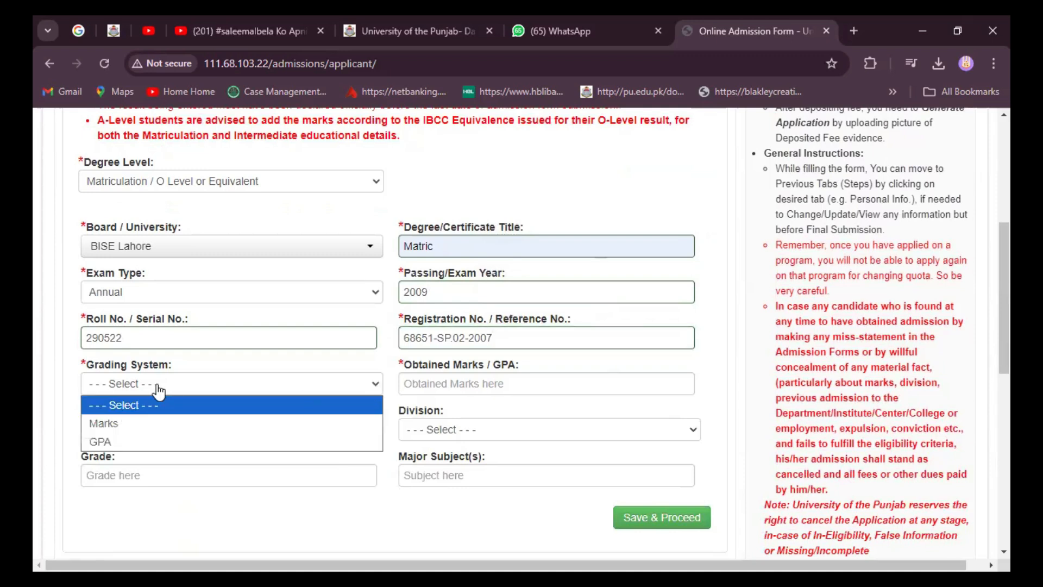
left_click(139, 424)
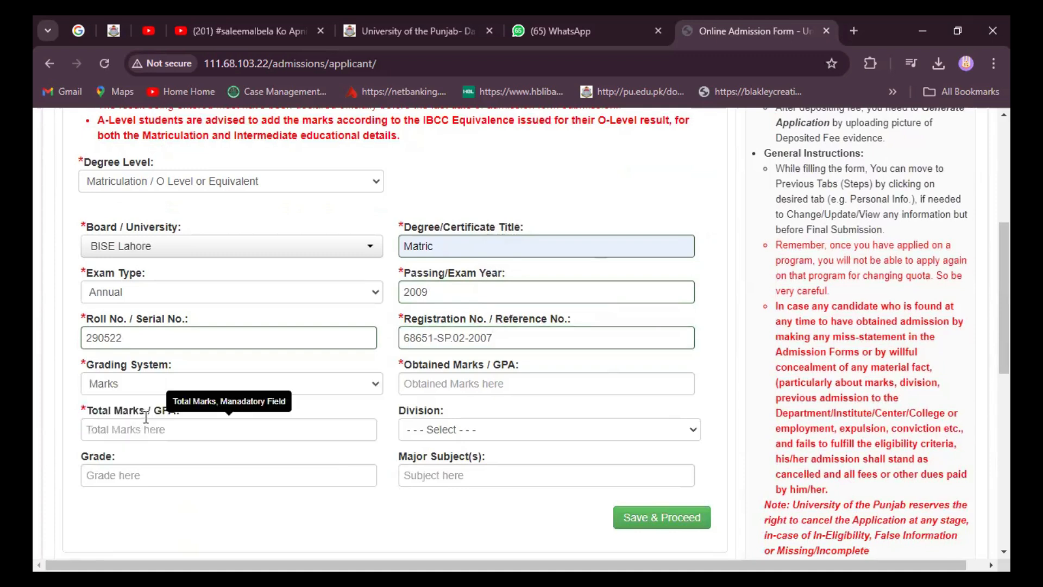
left_click(453, 386)
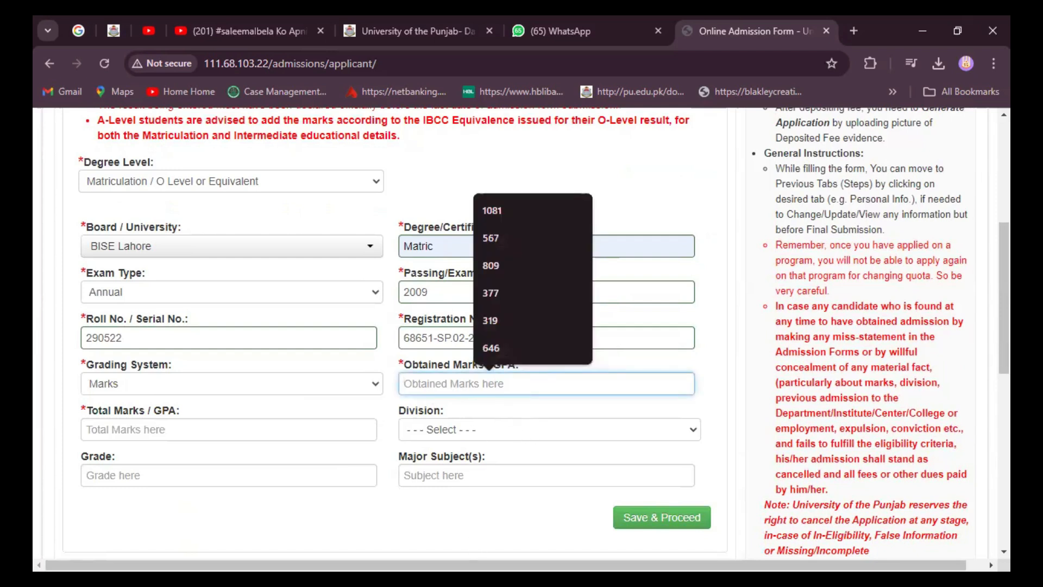
key("alt+Tab")
key("alt+Tab")
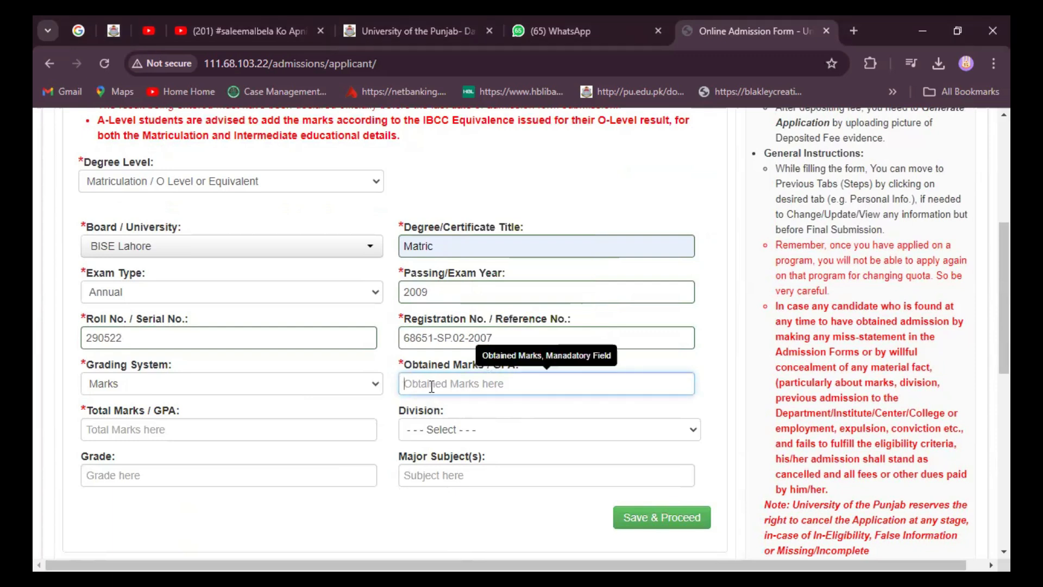
type("445")
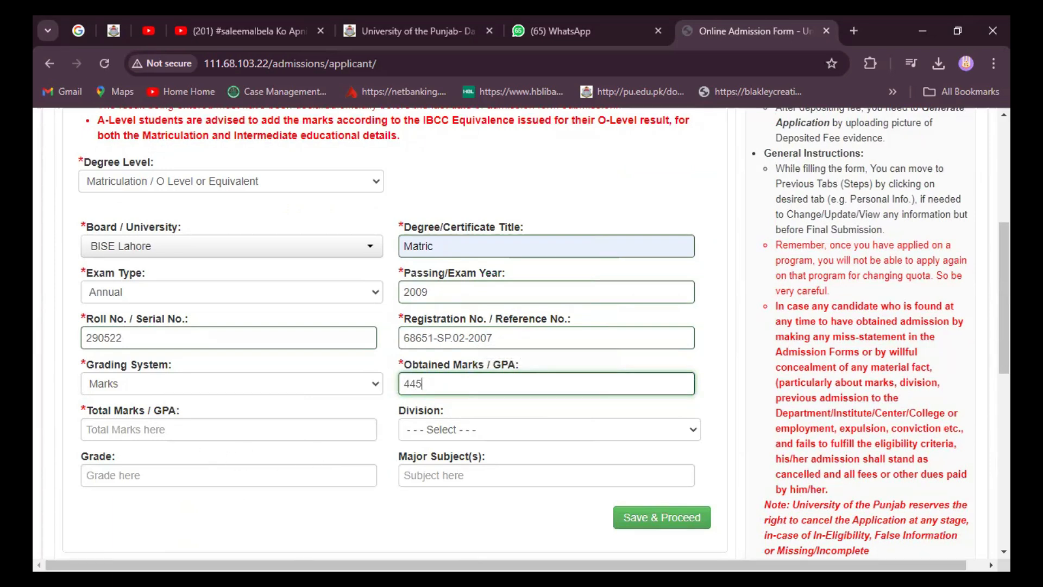
left_click(136, 429)
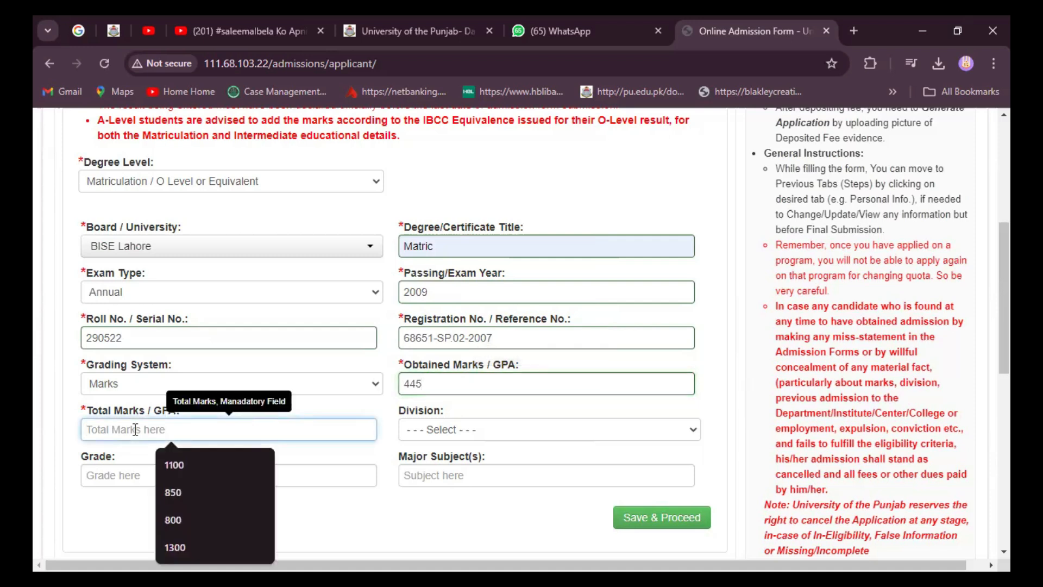
type("850")
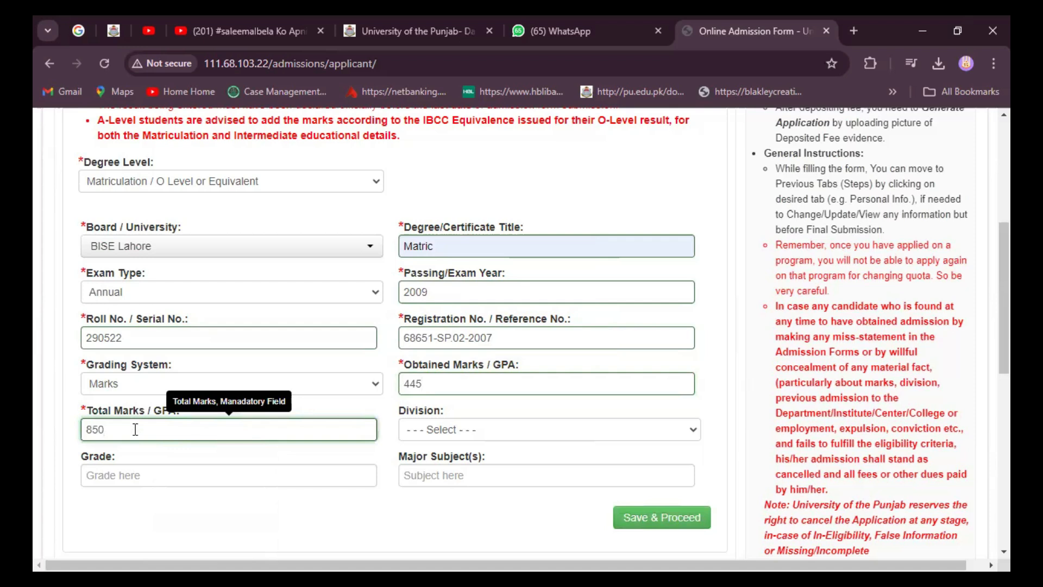
Step: Set the division to Second, the grade to C and the major subject to Arts
left_click(691, 435)
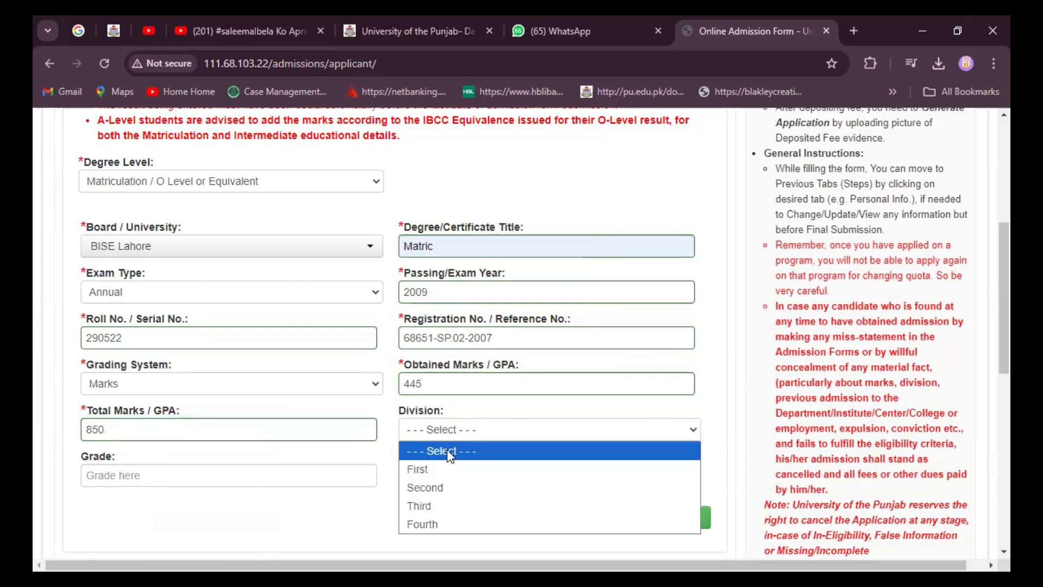
left_click(434, 487)
left_click(112, 475)
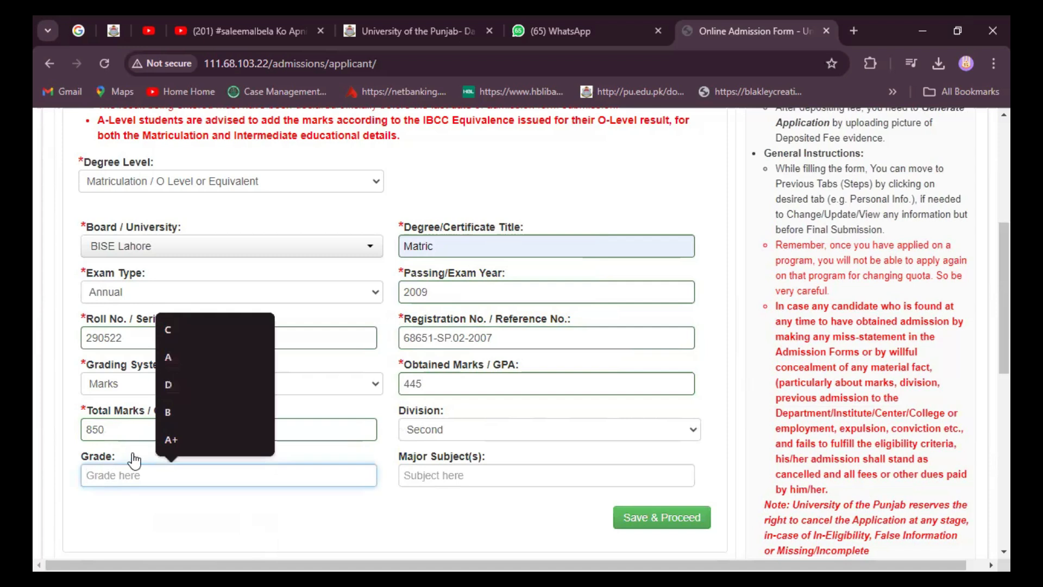
left_click(170, 331)
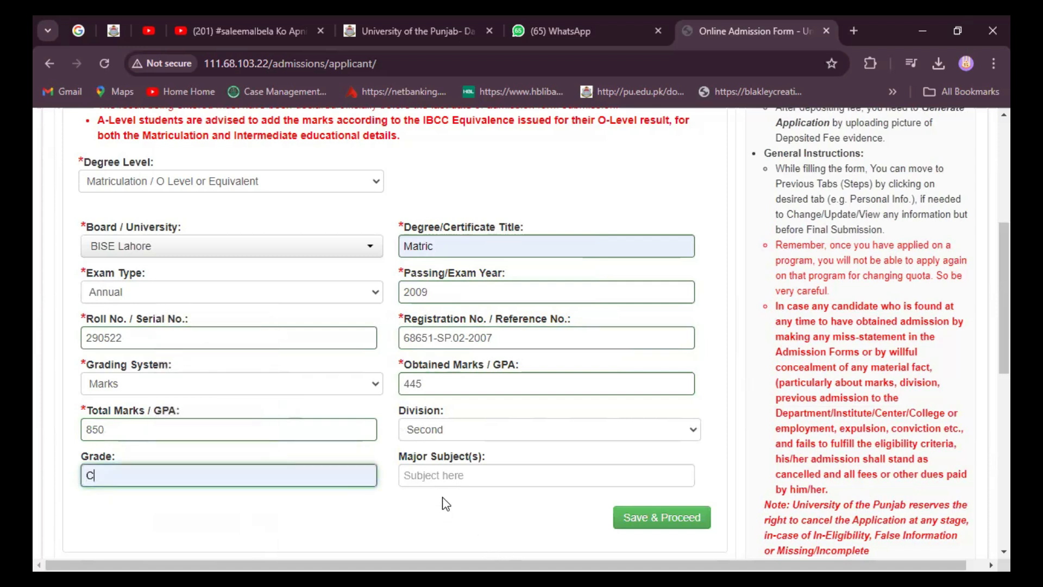
left_click(500, 482)
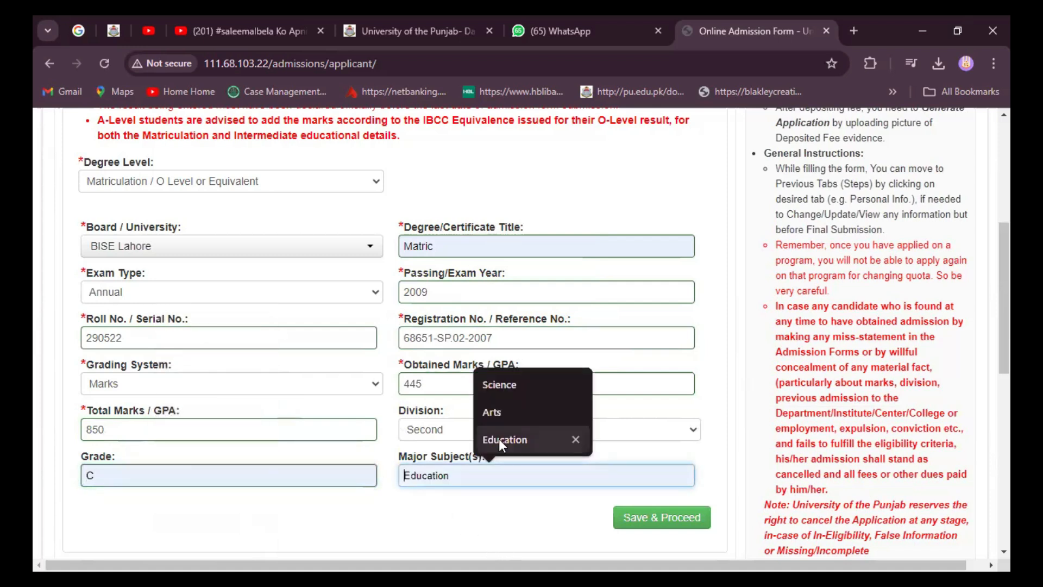
left_click(506, 412)
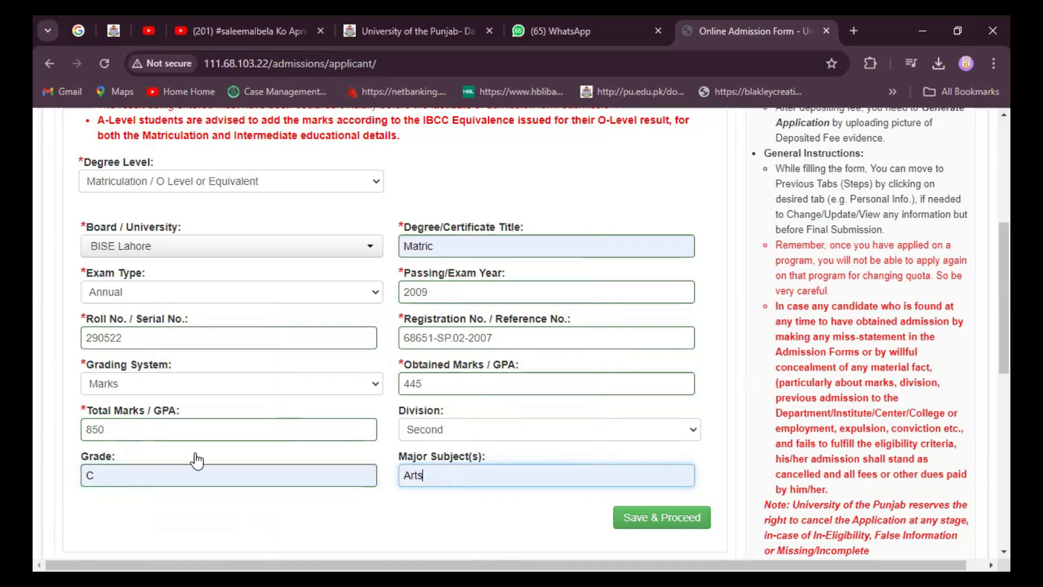
scroll(205, 438, "up", 1)
scroll(206, 438, "up", 2)
scroll(338, 495, "down", 5)
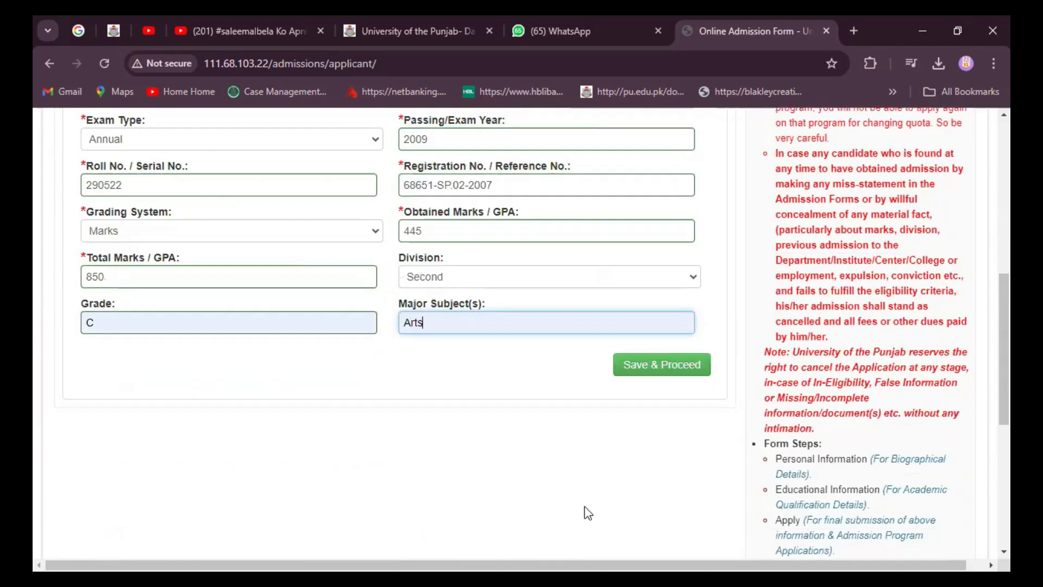
Step: Save the Matric record and scroll down to the blank Educational Details form
left_click(657, 366)
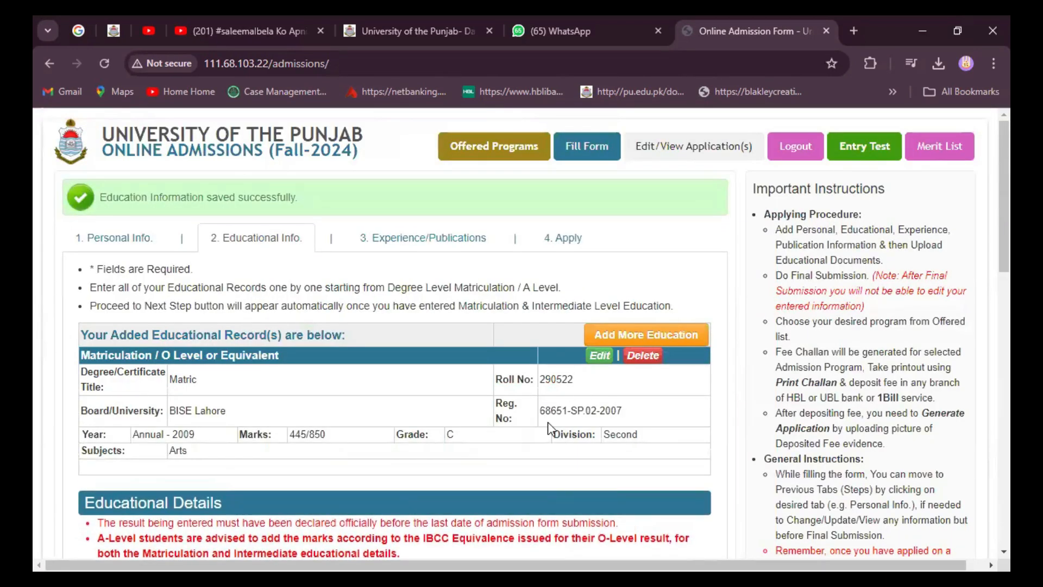
scroll(542, 422, "down", 5)
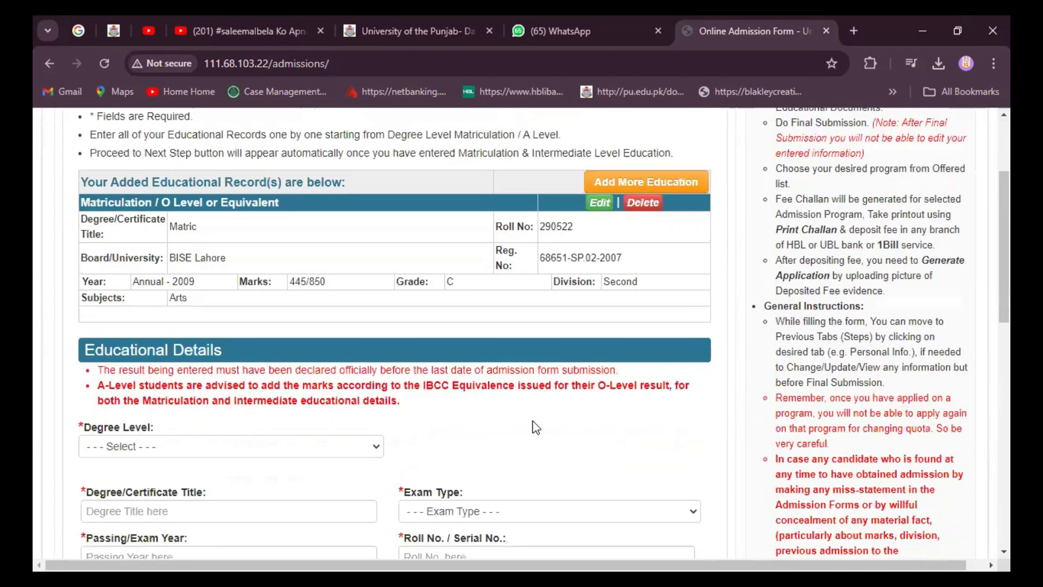
Step: Set Degree Level to Intermediate / A Level and Degree Type to F.A
left_click(374, 296)
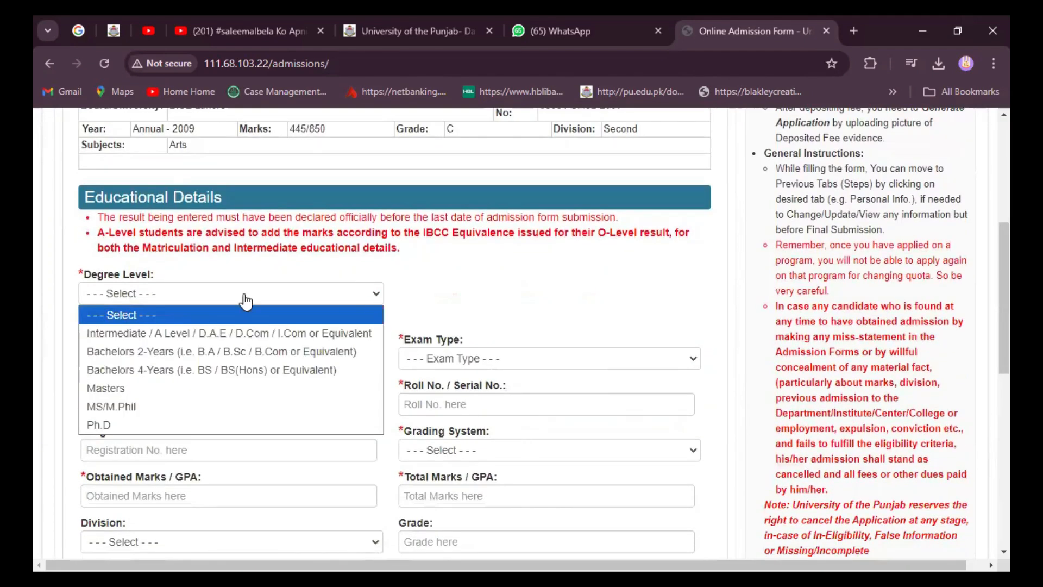
left_click(185, 333)
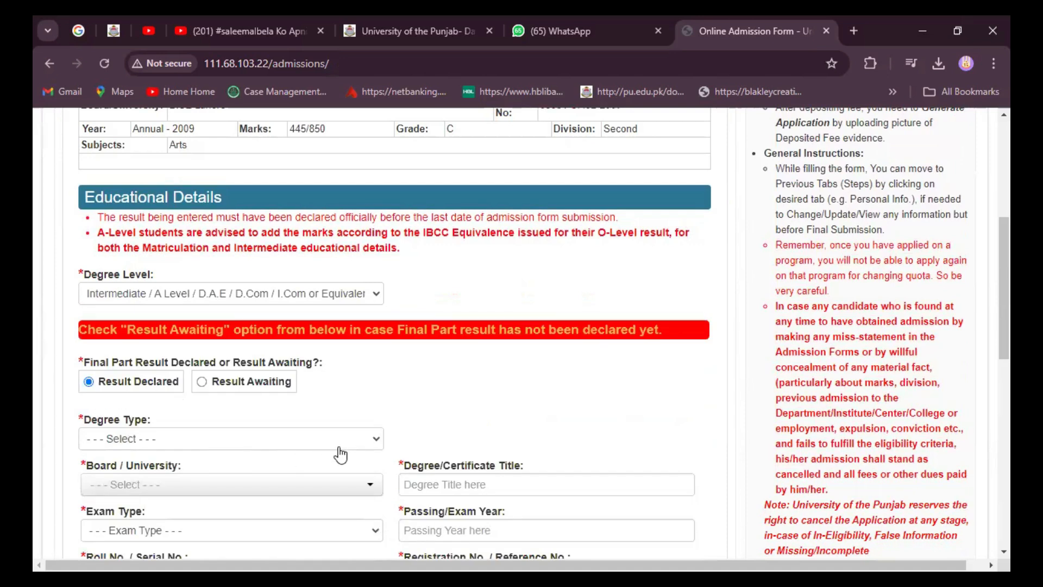
left_click(377, 441)
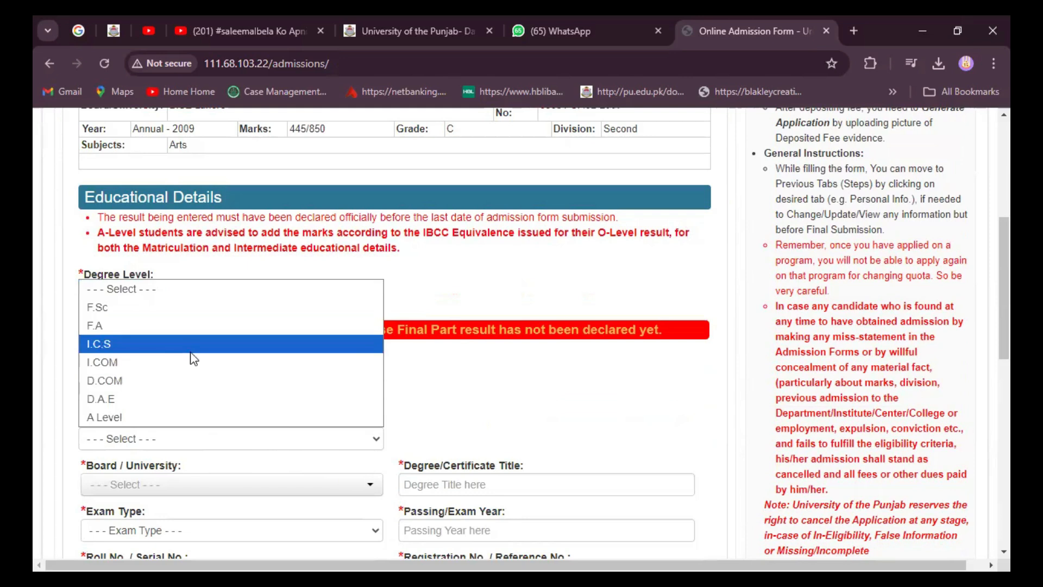
left_click(130, 333)
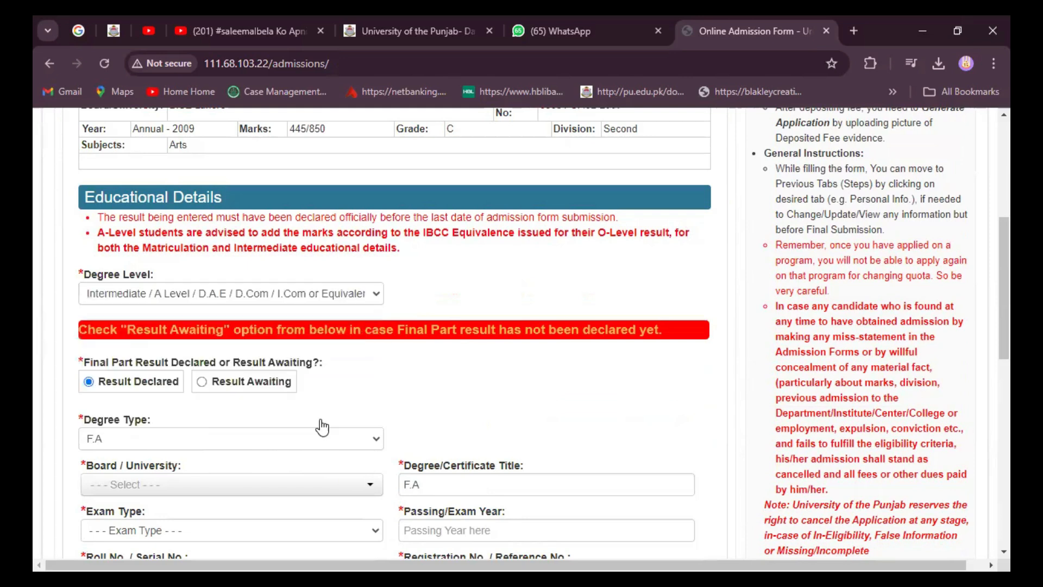
Step: Choose BISE Lahore as the board and Annual as the exam type
scroll(380, 478, "down", 1)
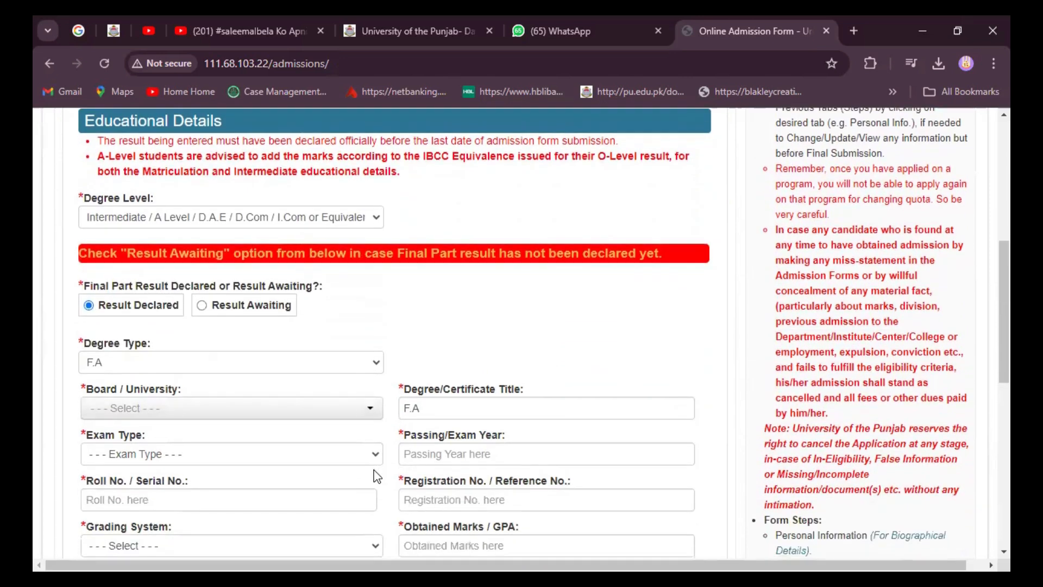
left_click(368, 408)
scroll(225, 493, "down", 3)
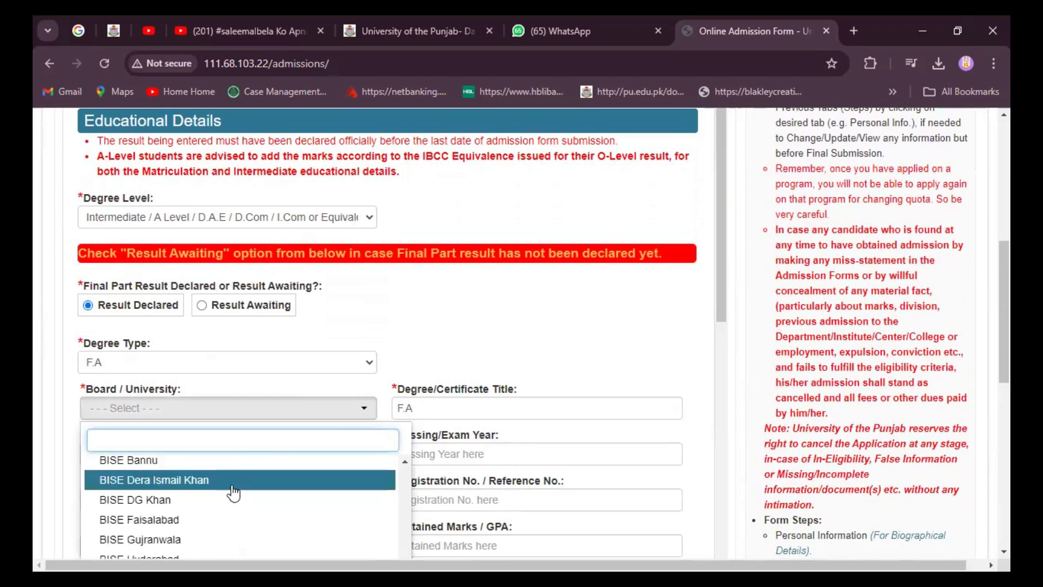
scroll(228, 491, "down", 1)
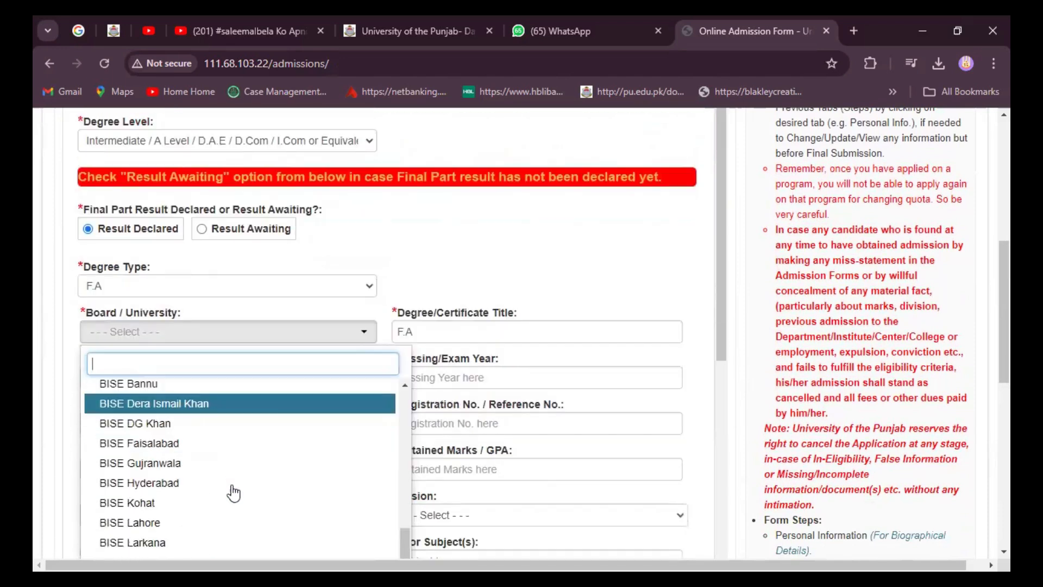
left_click(189, 522)
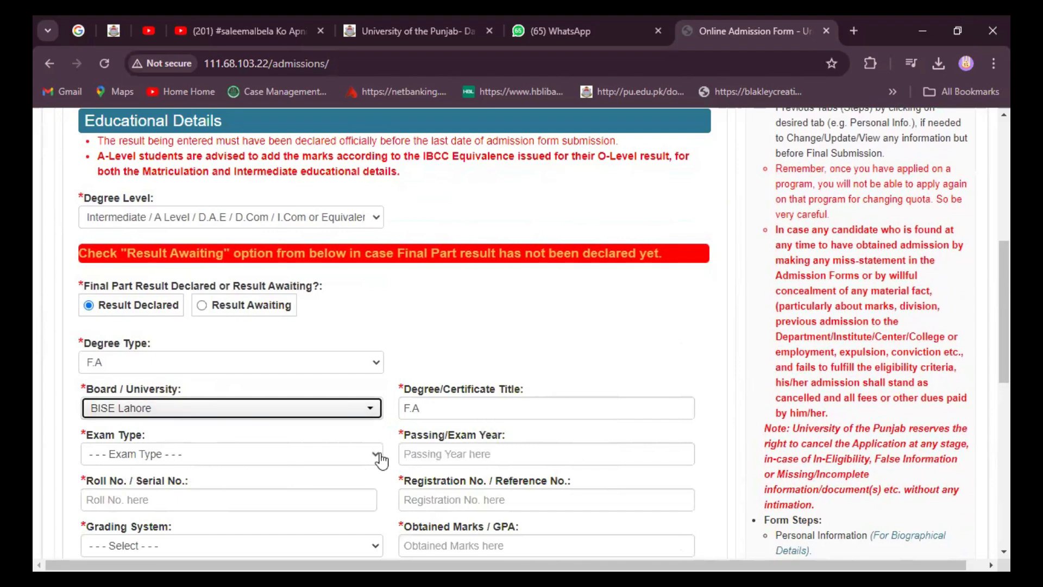
left_click(162, 459)
left_click(111, 493)
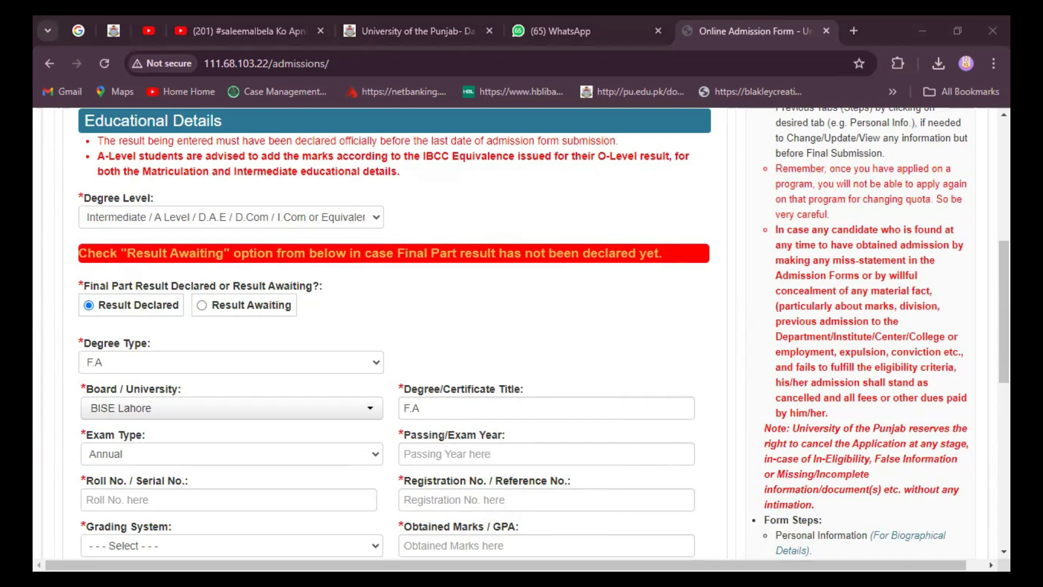
Step: Enter passing year 2012, the applicant's roll number and the saved registration number
scroll(443, 496, "down", 1)
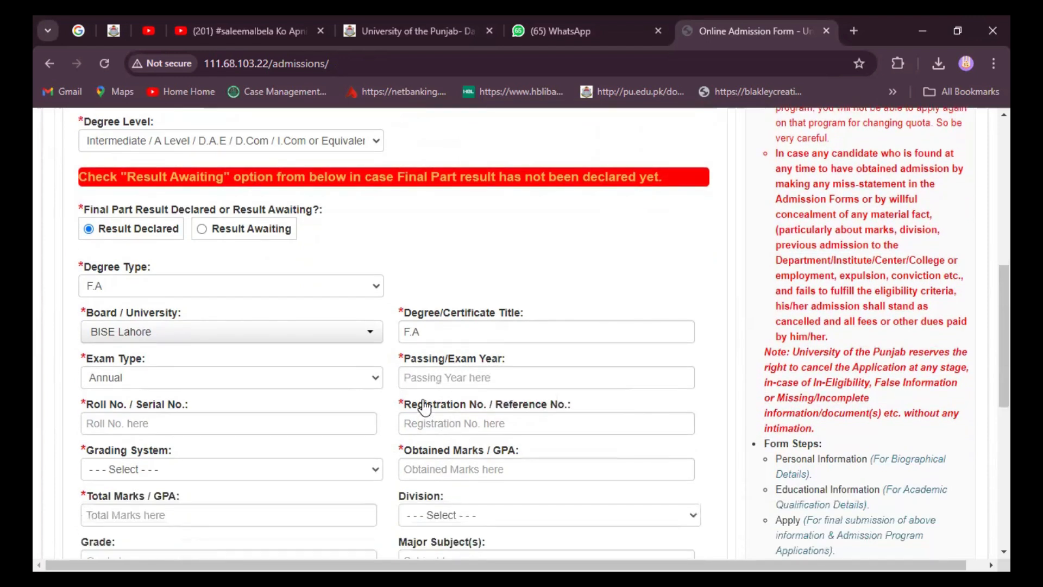
left_click(418, 371)
left_click(418, 379)
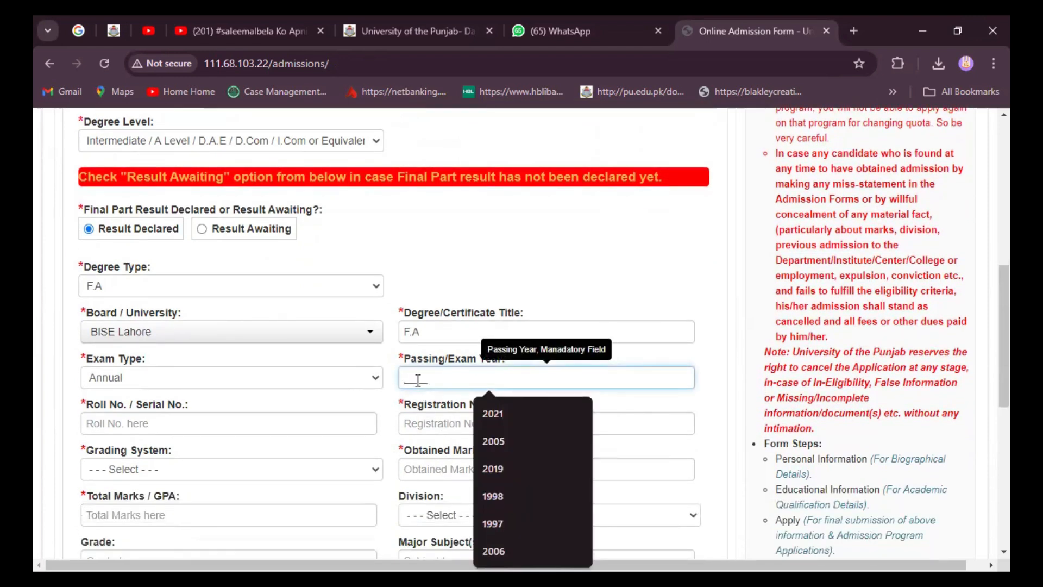
type("2012")
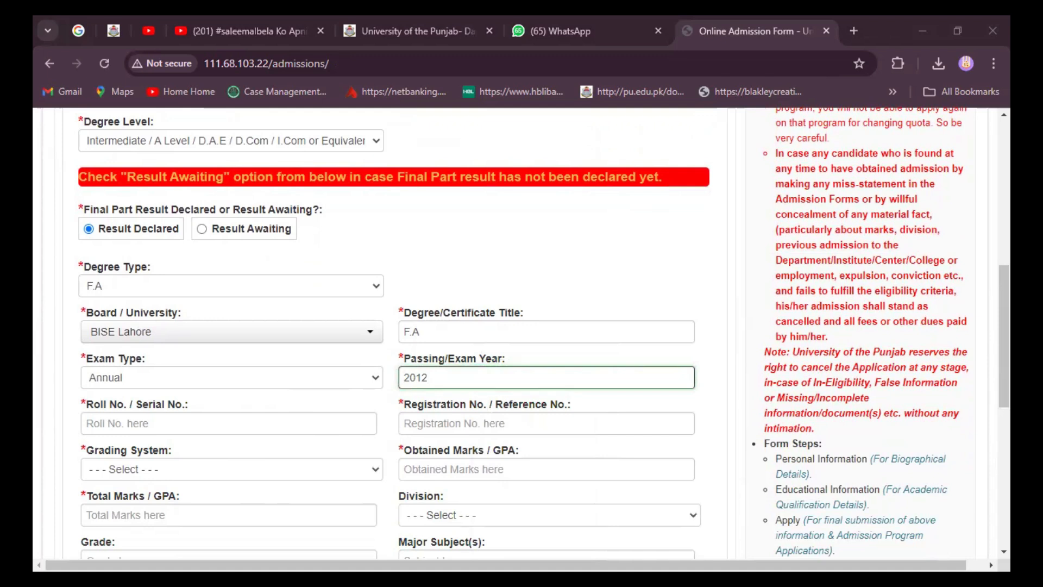
left_click(136, 425)
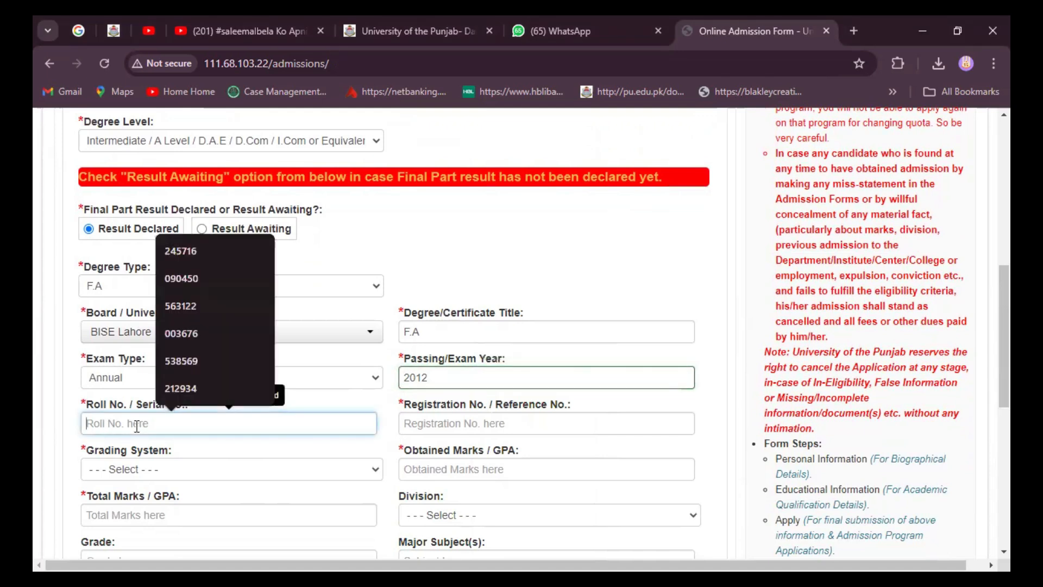
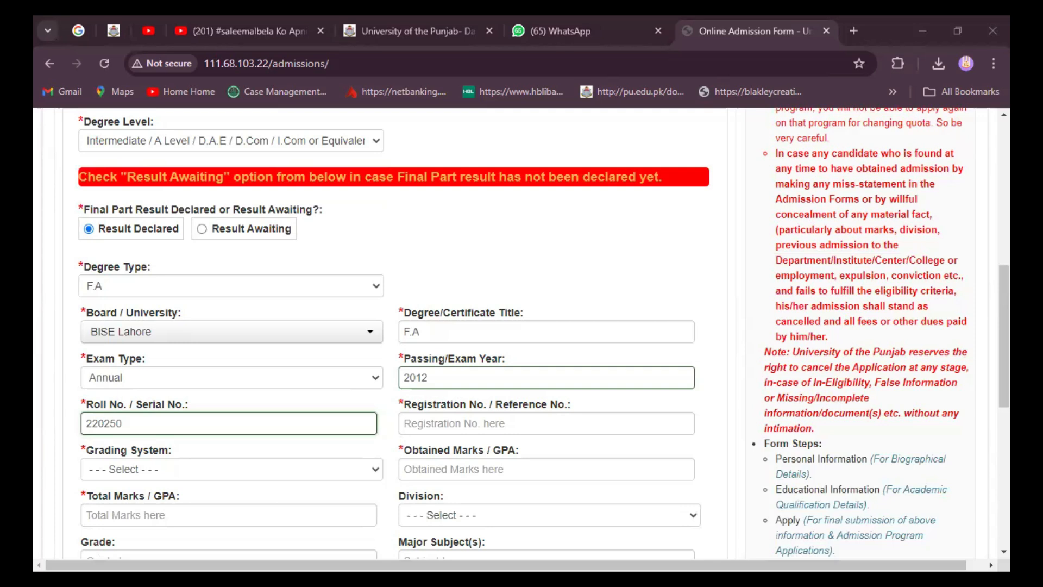
left_click(424, 426)
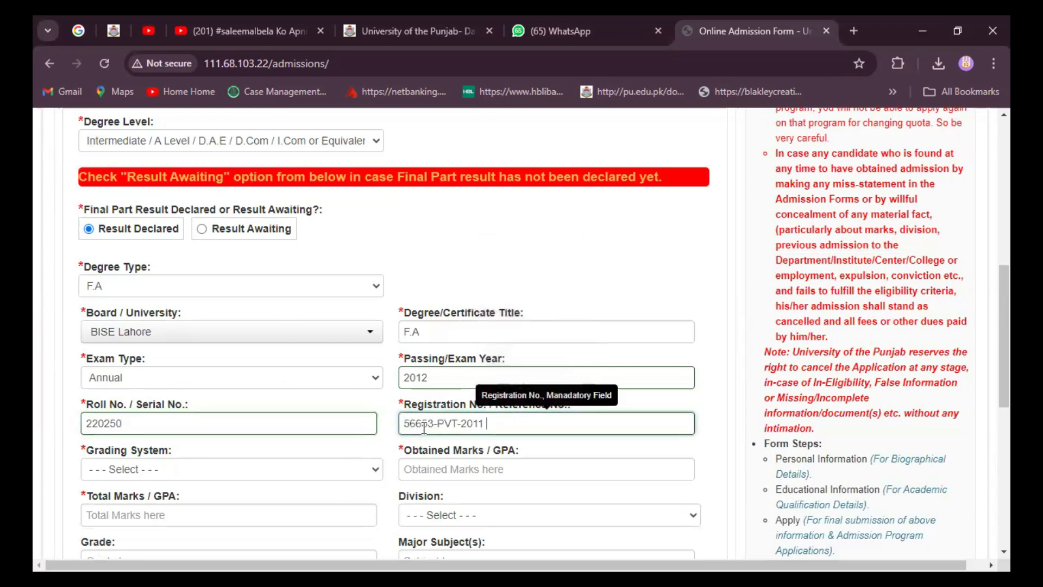
Step: Choose Marks grading and enter 537 obtained out of 1100 total marks
left_click(374, 469)
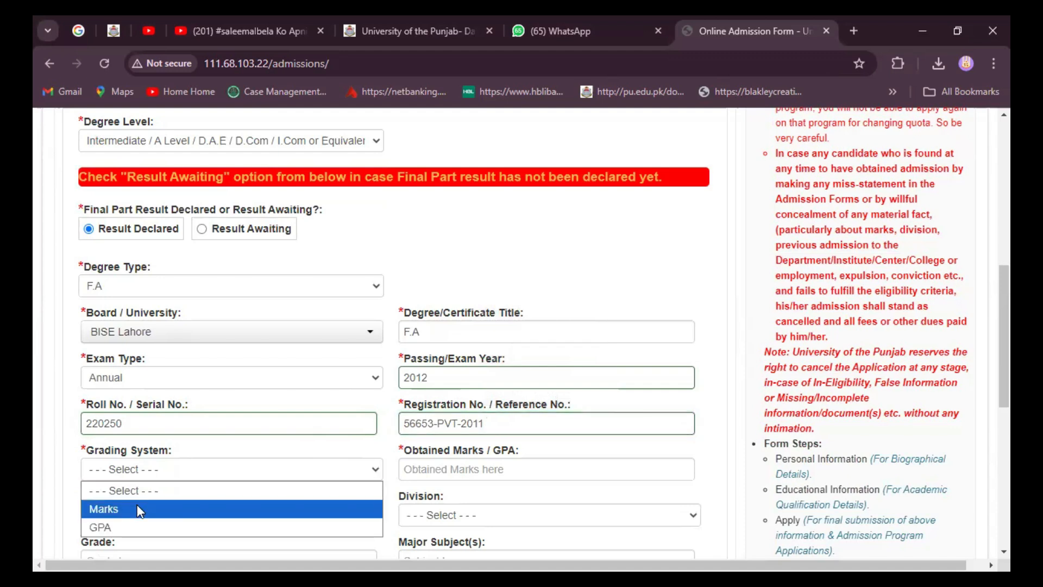
left_click(140, 509)
key("alt+Tab")
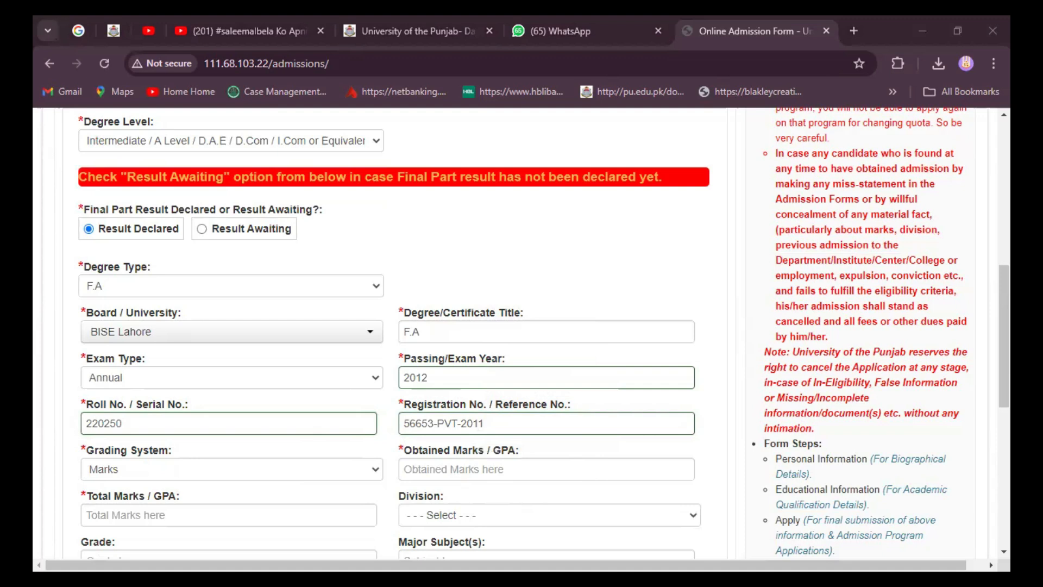
left_click(438, 470)
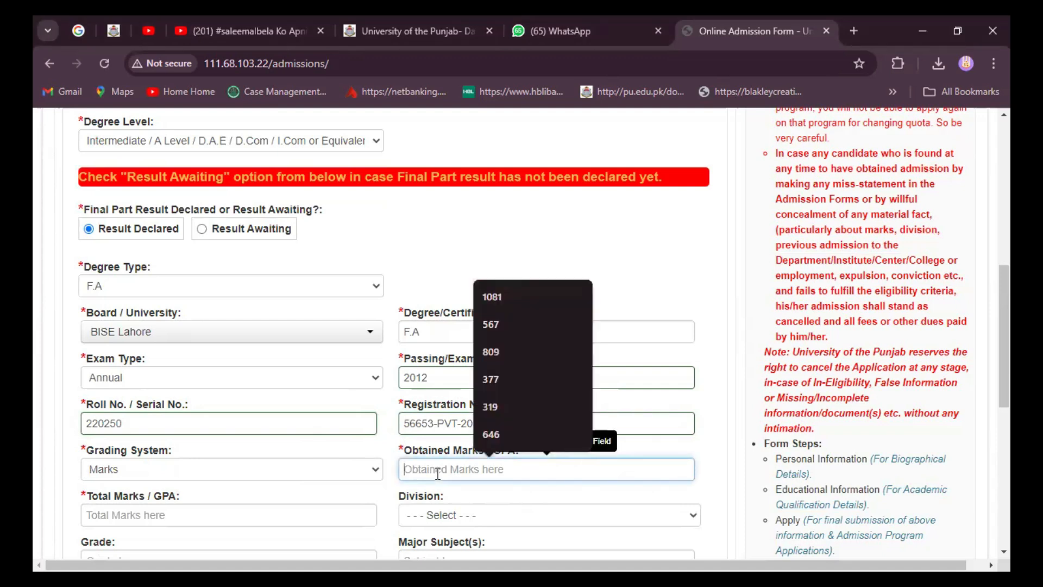
type("537")
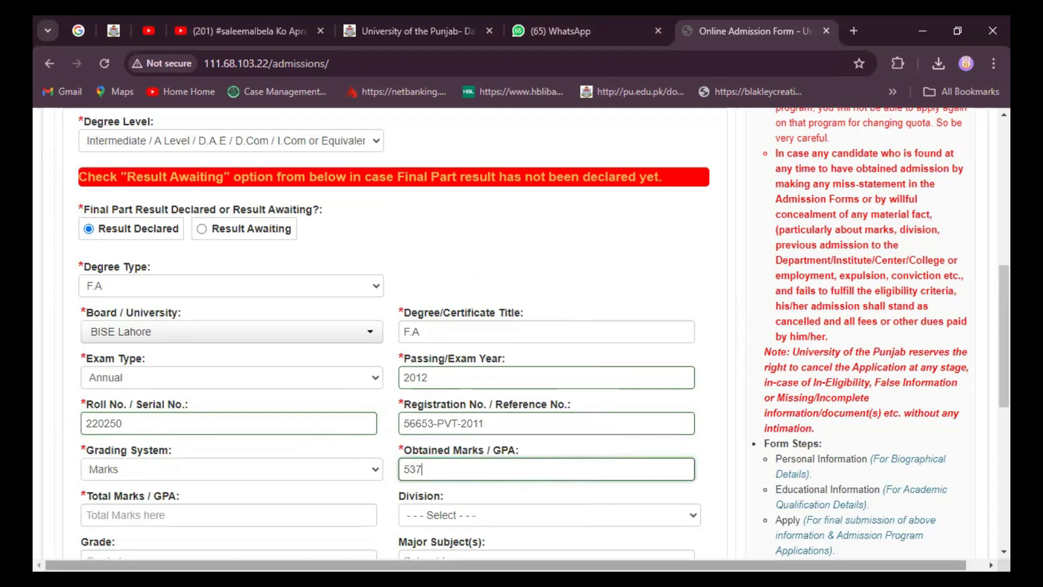
left_click(132, 518)
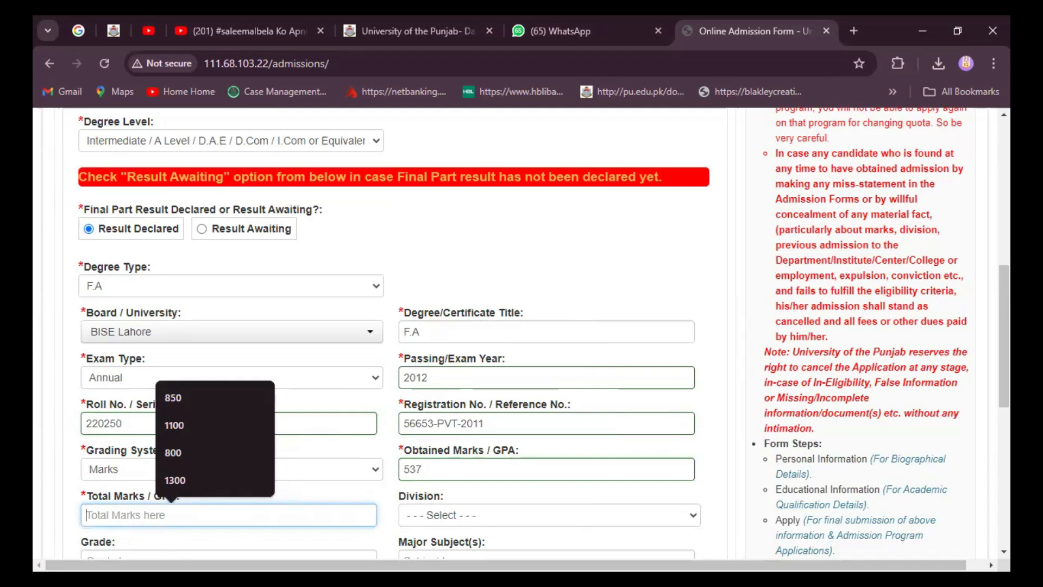
left_click(117, 515)
type("1100")
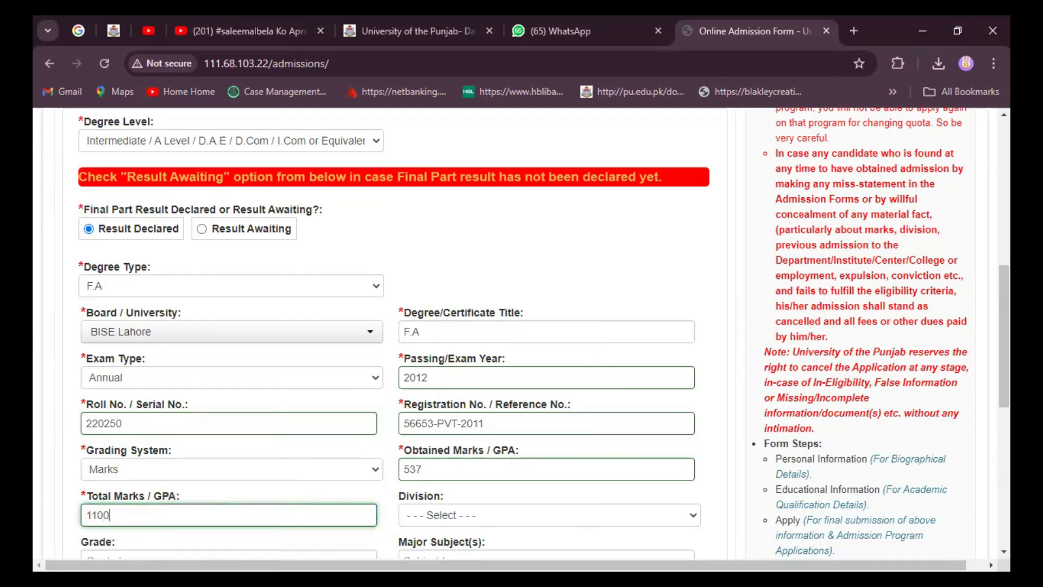
Step: Set the division to Second, the grade to C and the major subject to Arts
left_click(695, 523)
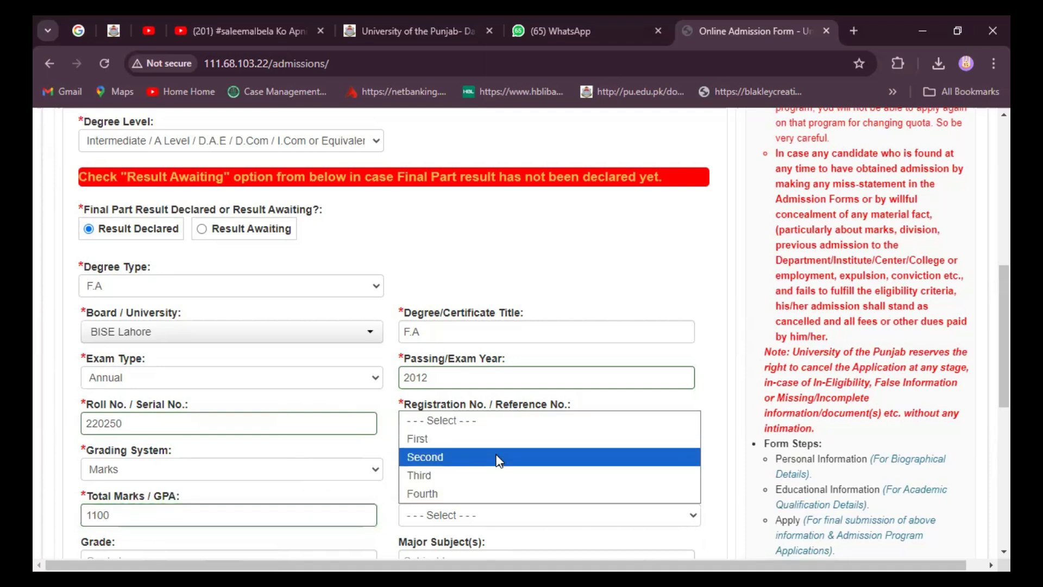
left_click(474, 463)
scroll(416, 448, "down", 4)
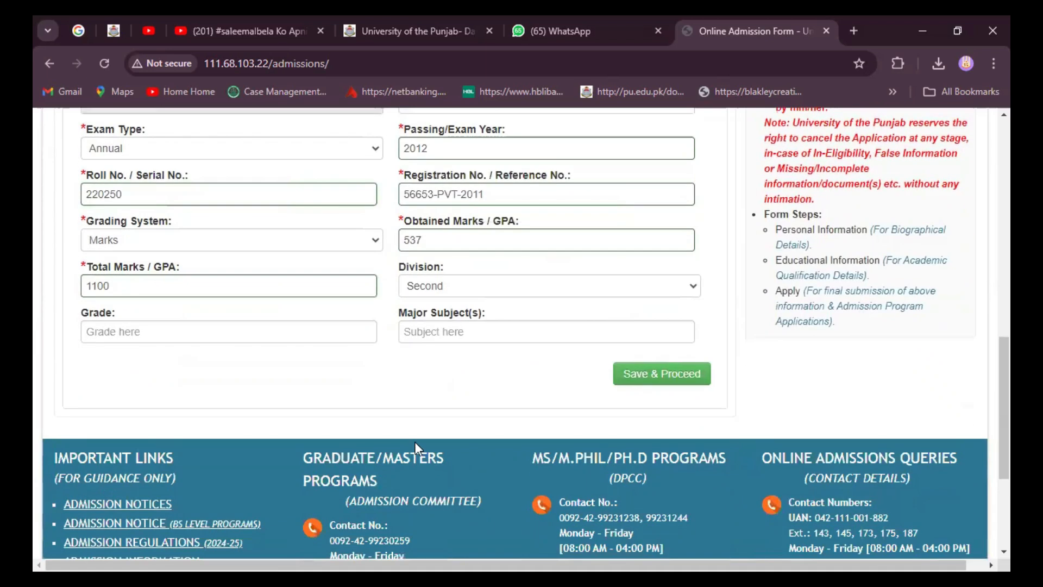
left_click(181, 334)
left_click(180, 368)
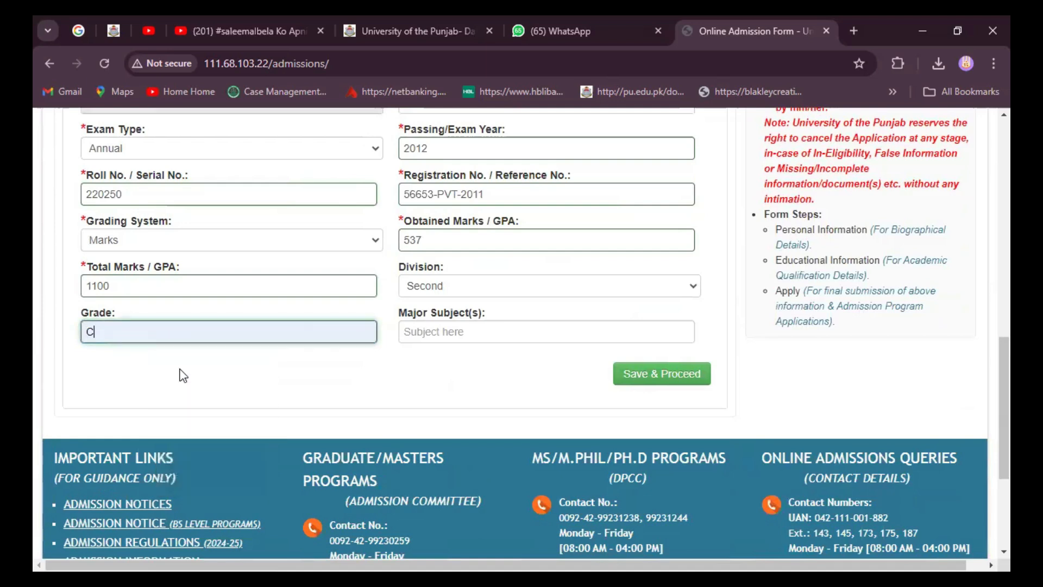
left_click(438, 331)
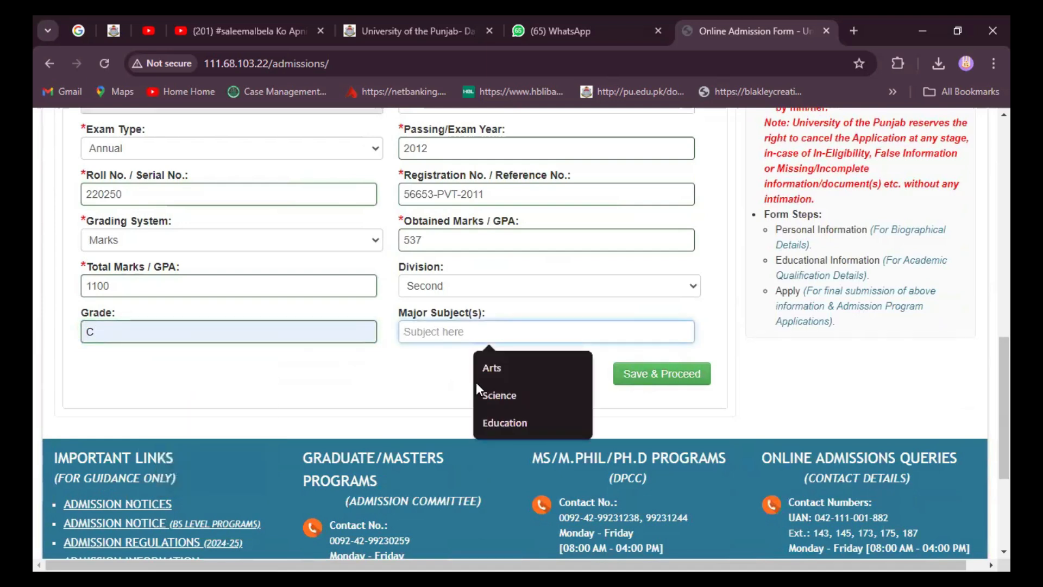
left_click(490, 373)
scroll(427, 401, "up", 6)
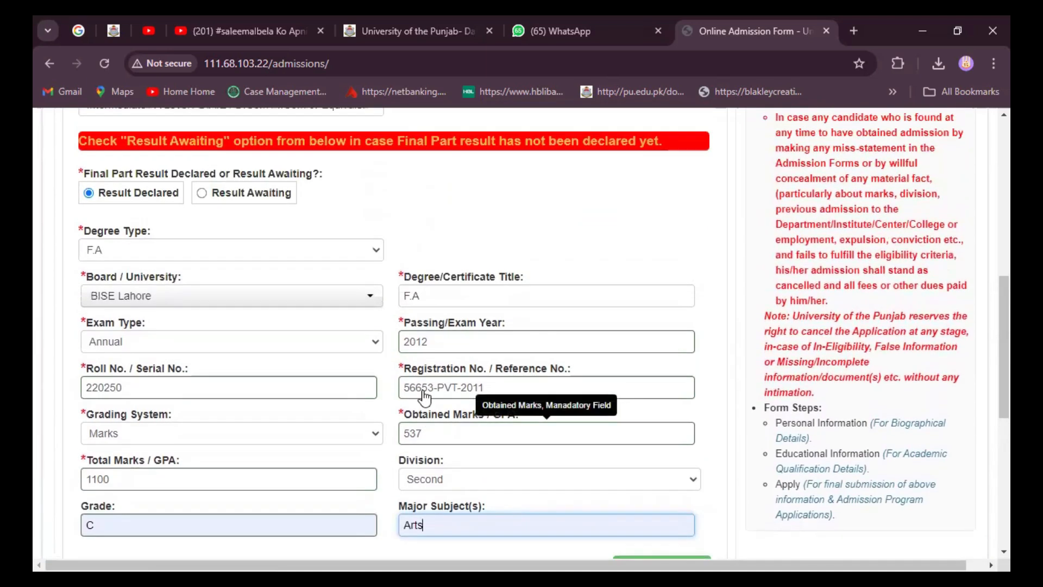
scroll(425, 398, "down", 5)
Step: Save the F.A intermediate education record and scroll down the educational records
left_click(655, 454)
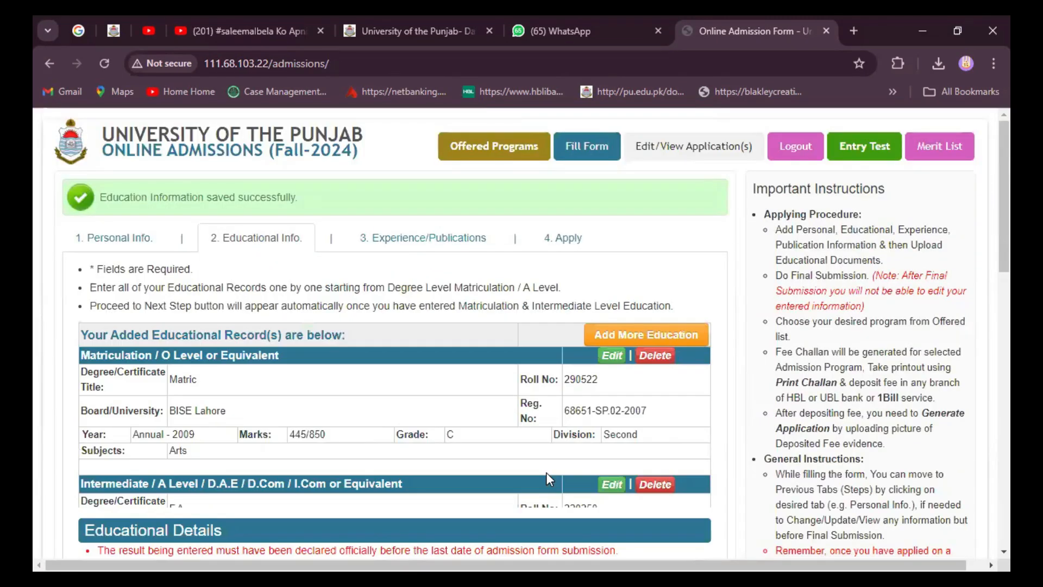
scroll(315, 448, "down", 3)
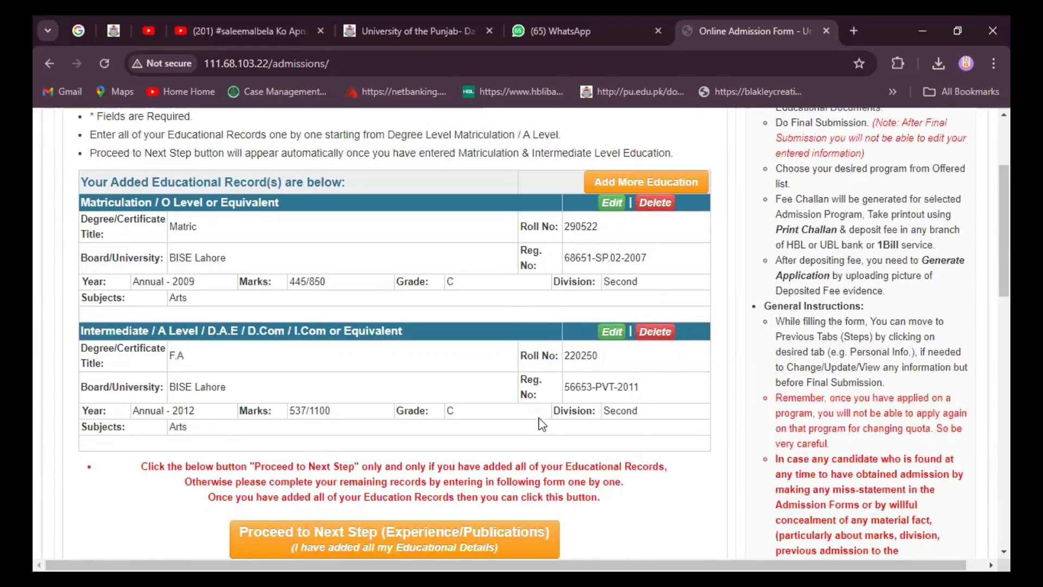
scroll(541, 416, "down", 3)
scroll(541, 415, "up", 3)
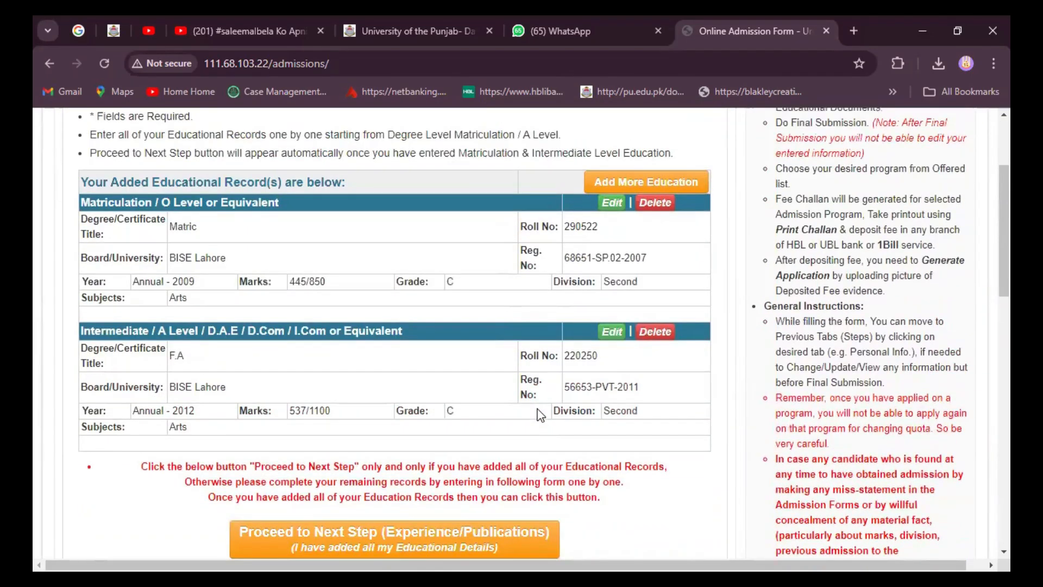
scroll(541, 415, "down", 4)
scroll(541, 416, "down", 1)
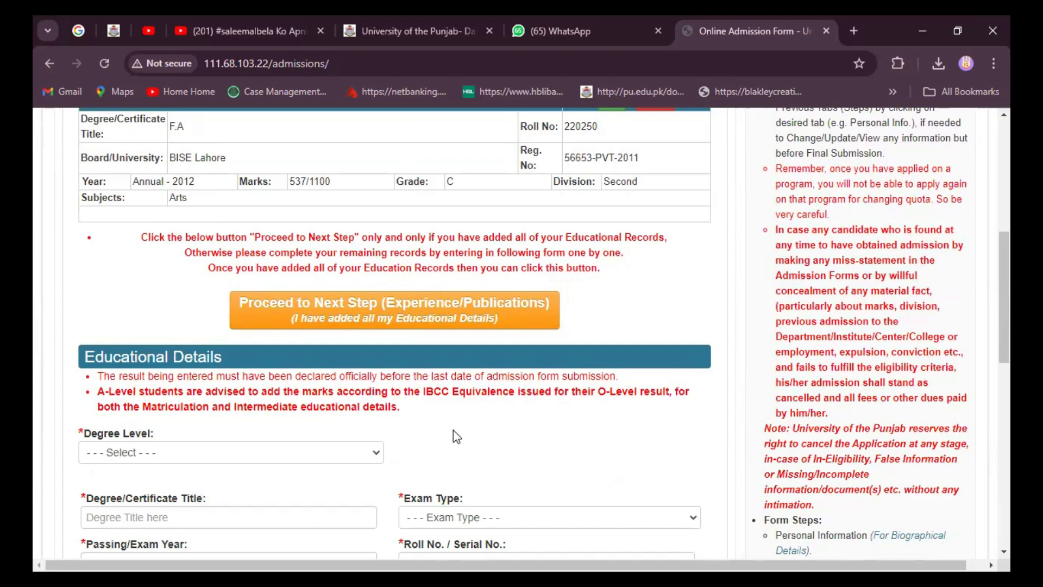
scroll(453, 429, "down", 3)
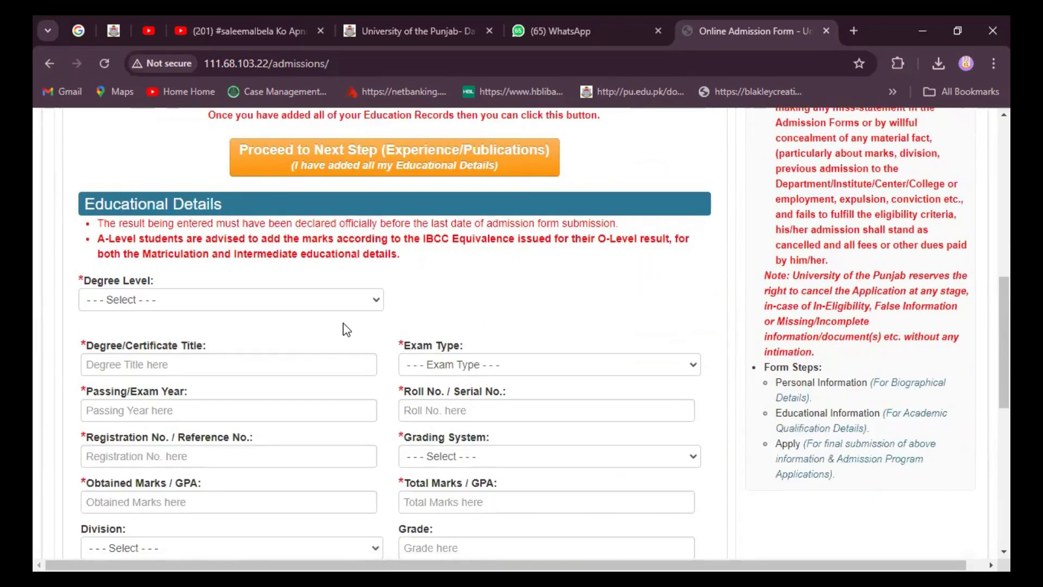
Step: Check the degree-level list, then try saving the blank form, which flags every required field
left_click(376, 302)
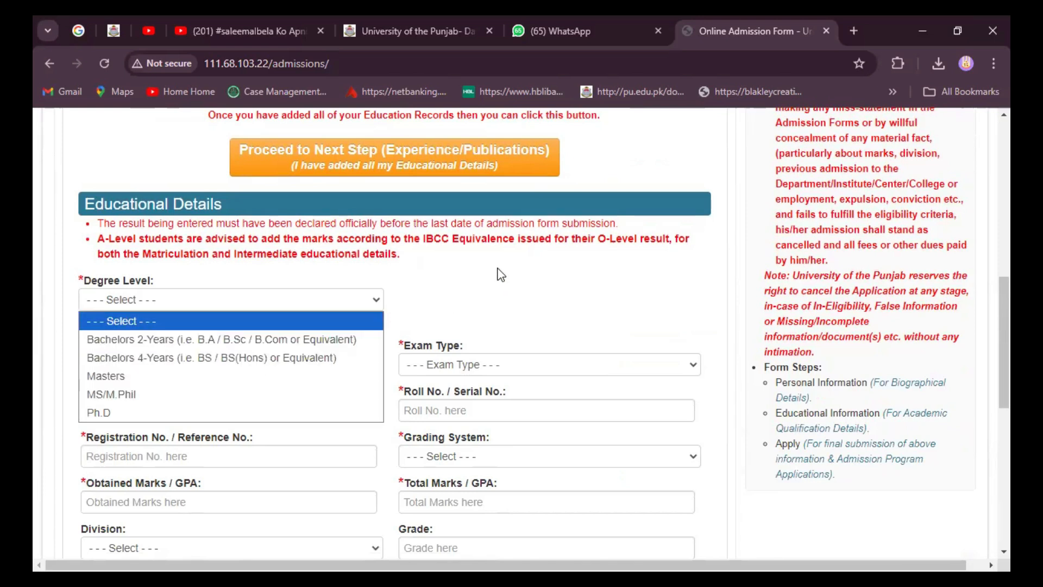
left_click(423, 277)
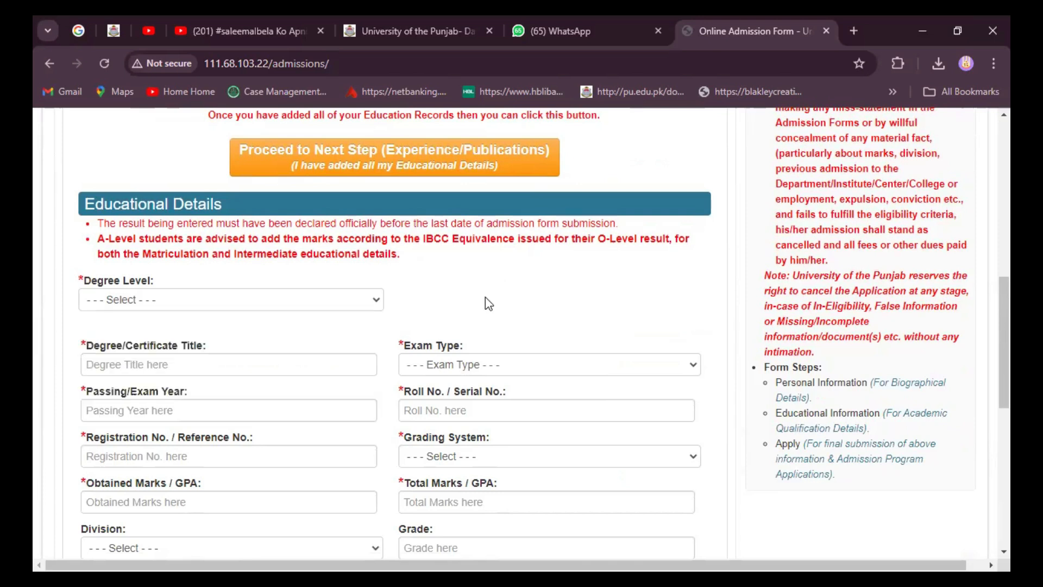
scroll(493, 307, "down", 4)
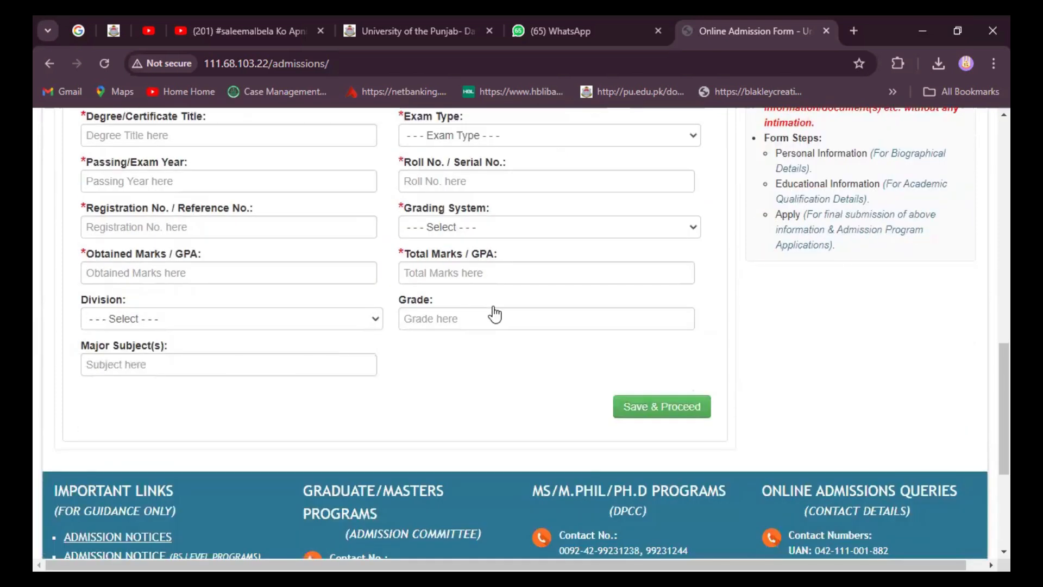
left_click(654, 411)
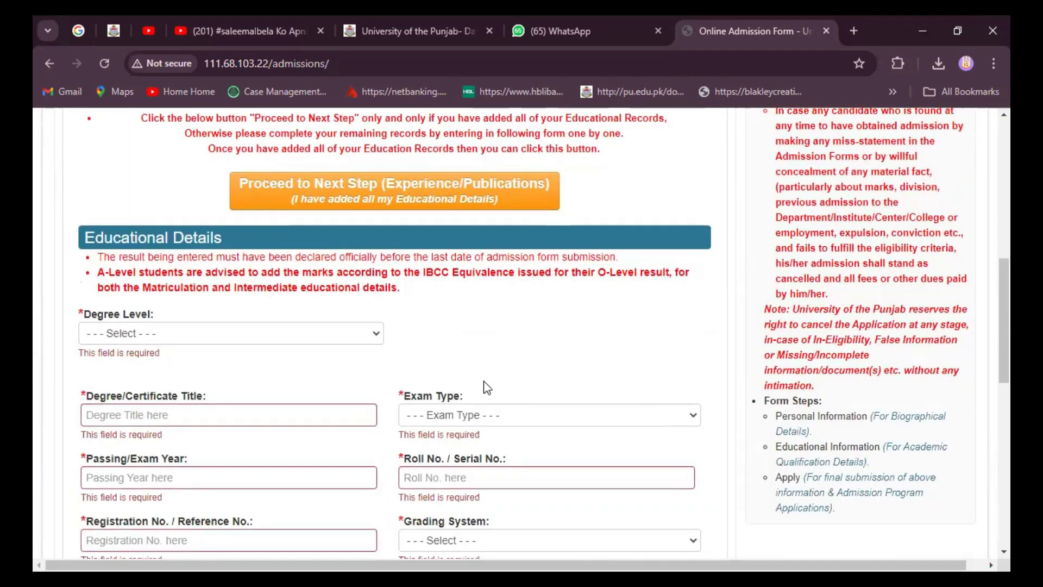
scroll(487, 387, "up", 3)
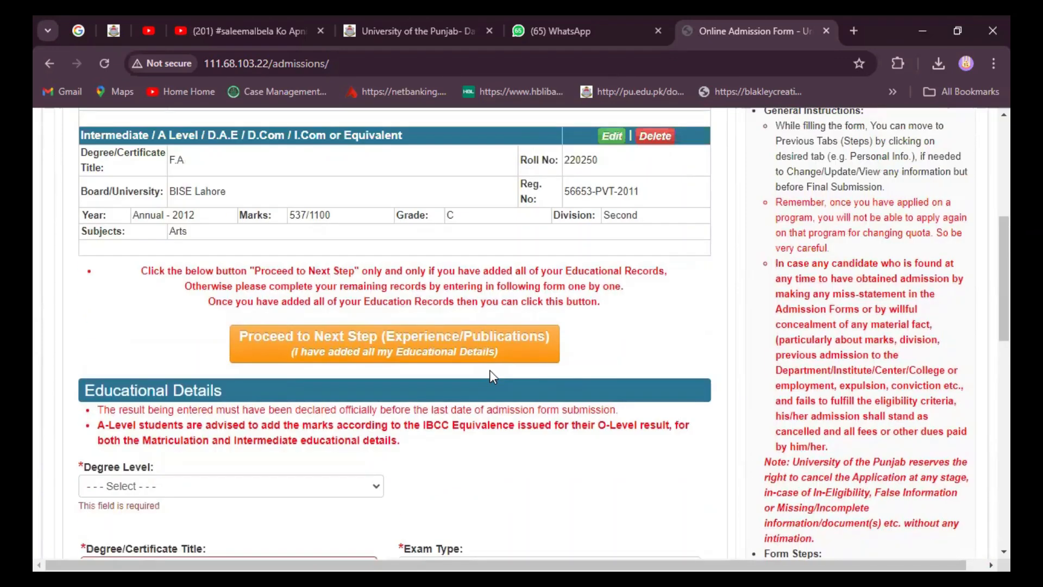
Step: Move on to the Experience/Publications step, confirming all educational records are added
left_click(402, 346)
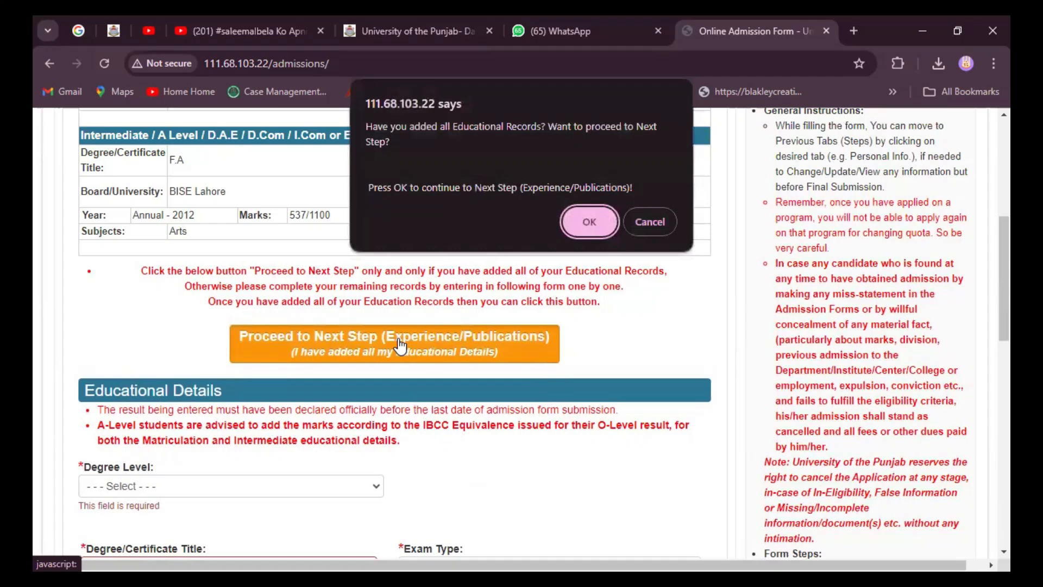
left_click(589, 223)
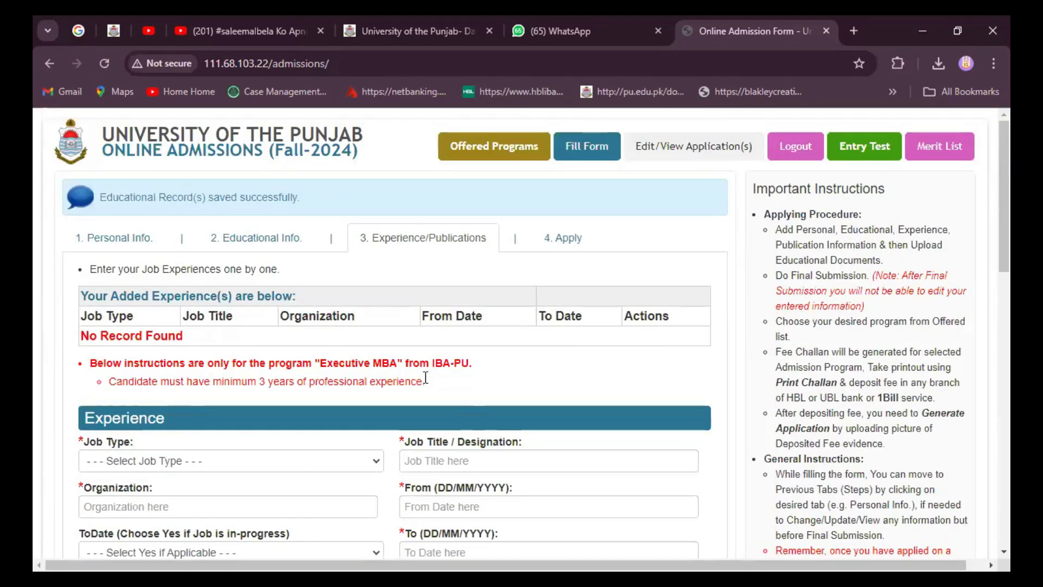
scroll(421, 380, "down", 1)
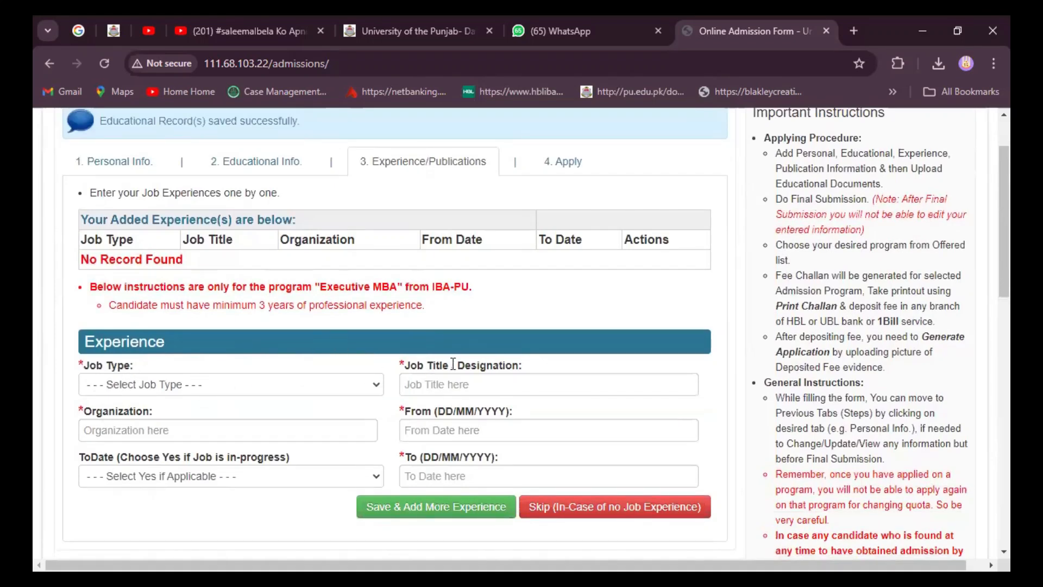
Step: Skip both the job experience and publications sections, confirming each skip
left_click(560, 506)
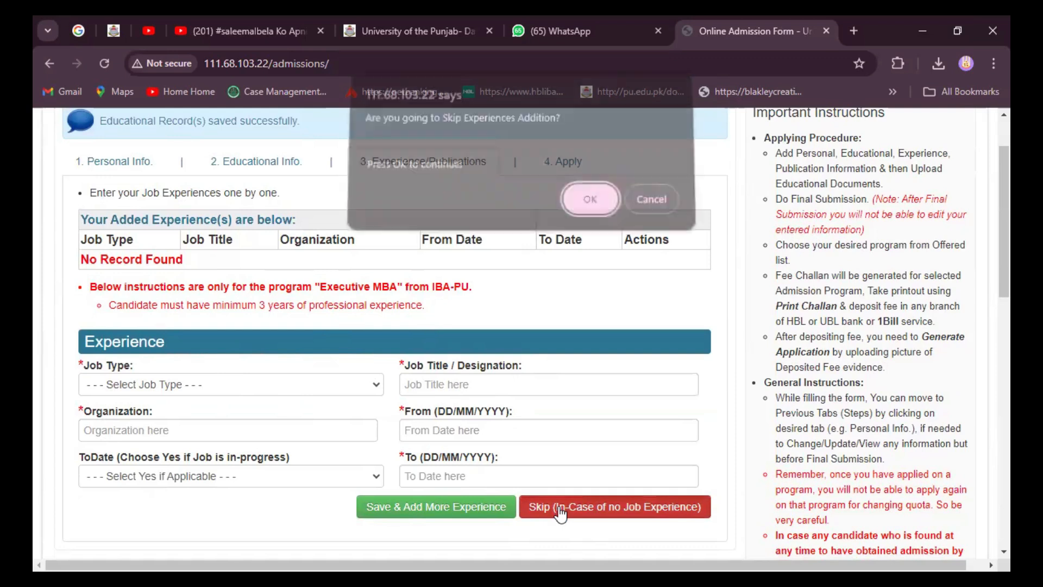
left_click(594, 206)
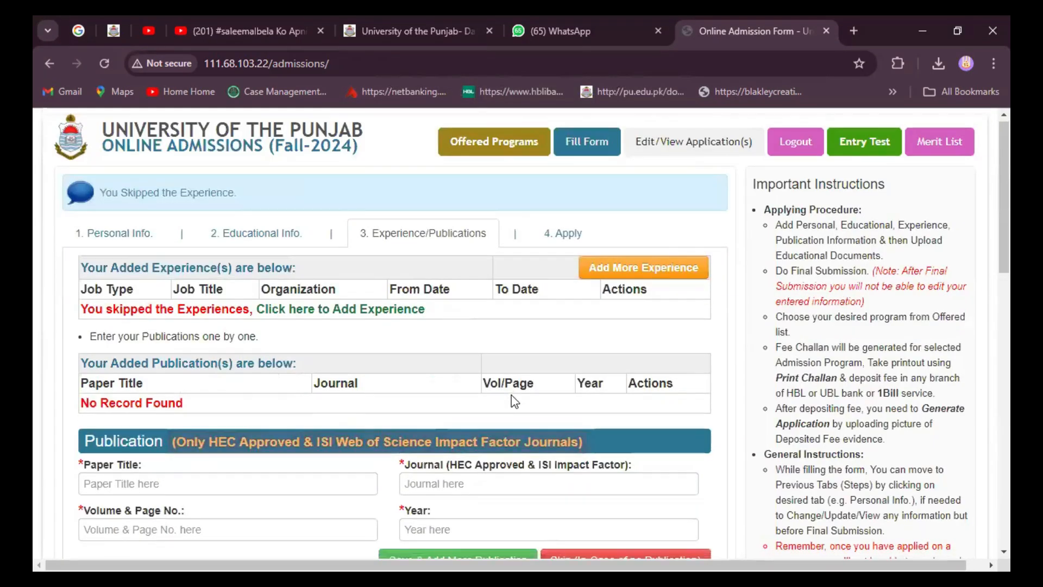
scroll(489, 386, "down", 4)
scroll(301, 389, "up", 3)
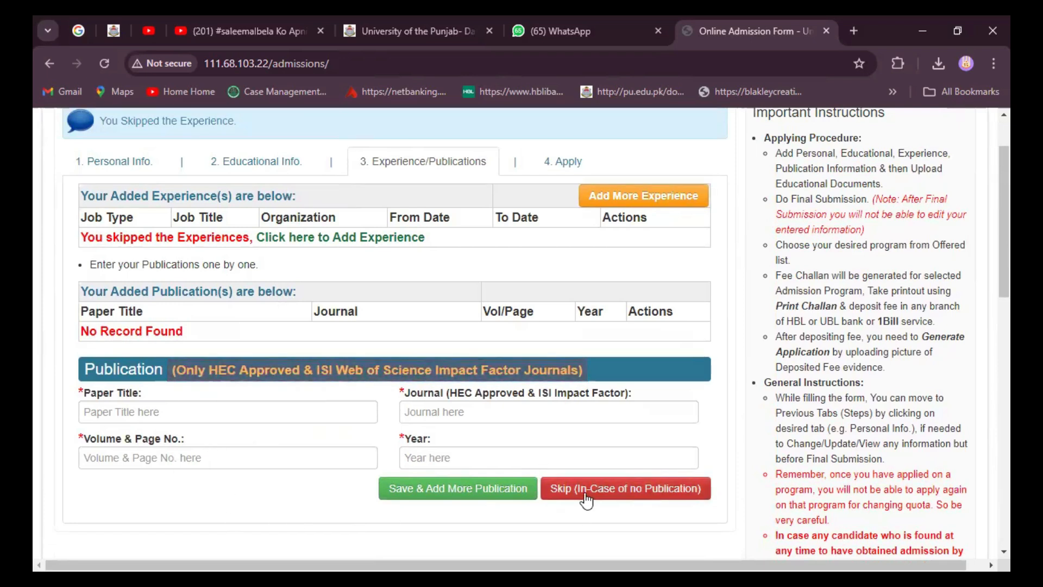
left_click(563, 488)
left_click(587, 206)
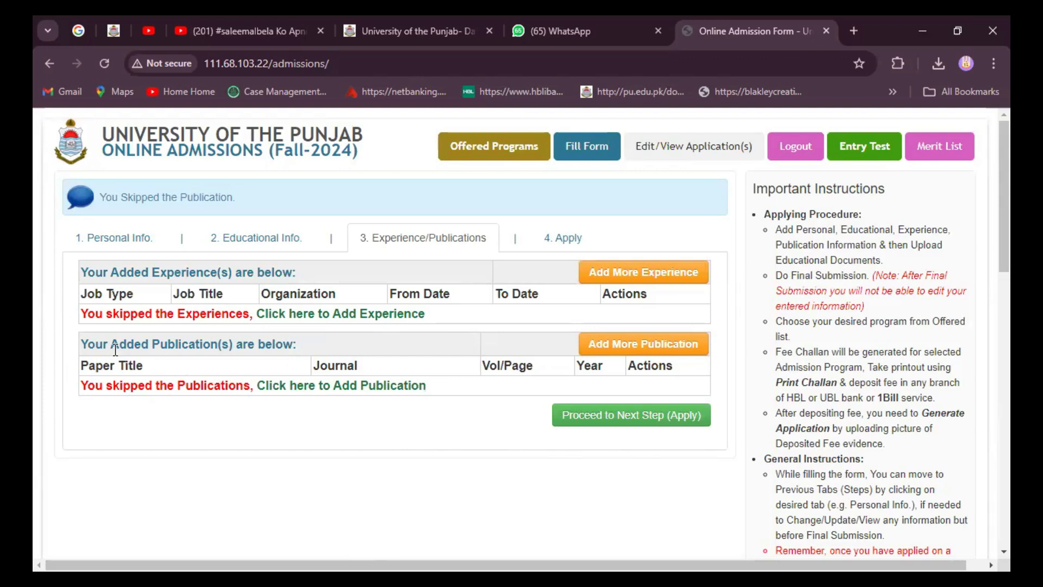
Step: Confirm moving to the Apply step and open Upload Documents listing the Matric and F.A records
left_click(631, 416)
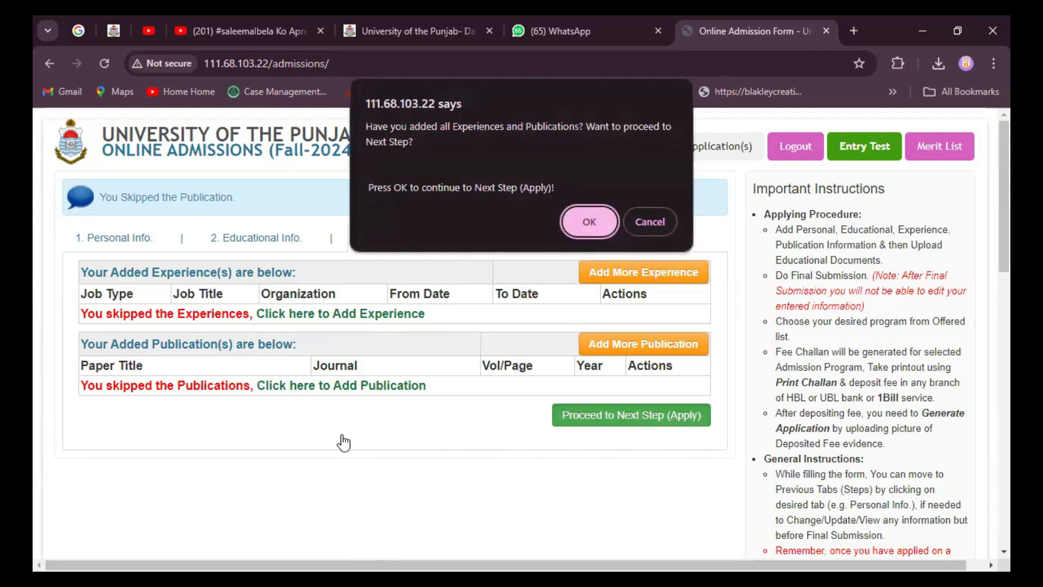
left_click(593, 217)
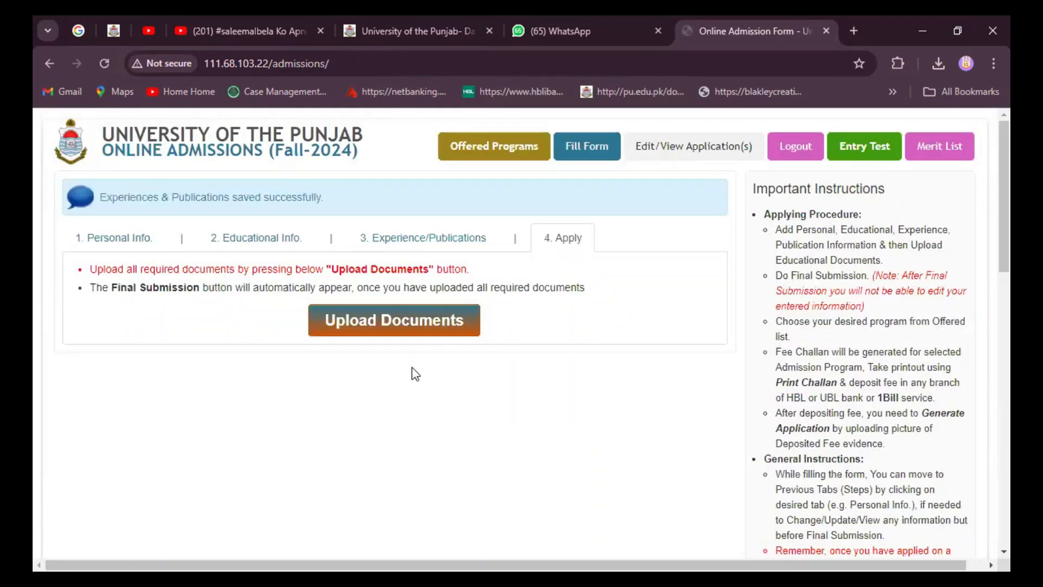
left_click(382, 323)
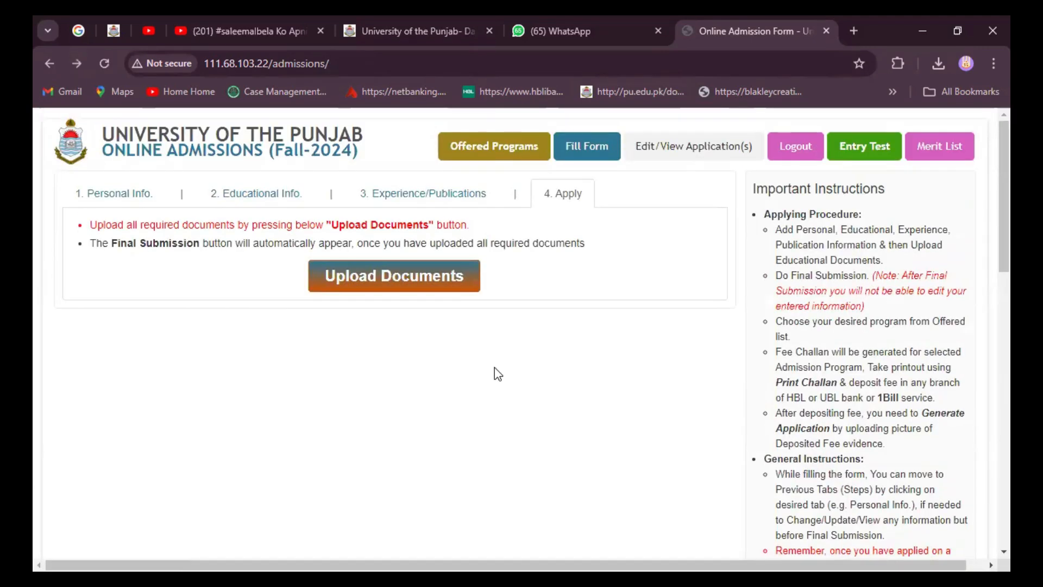
left_click(383, 280)
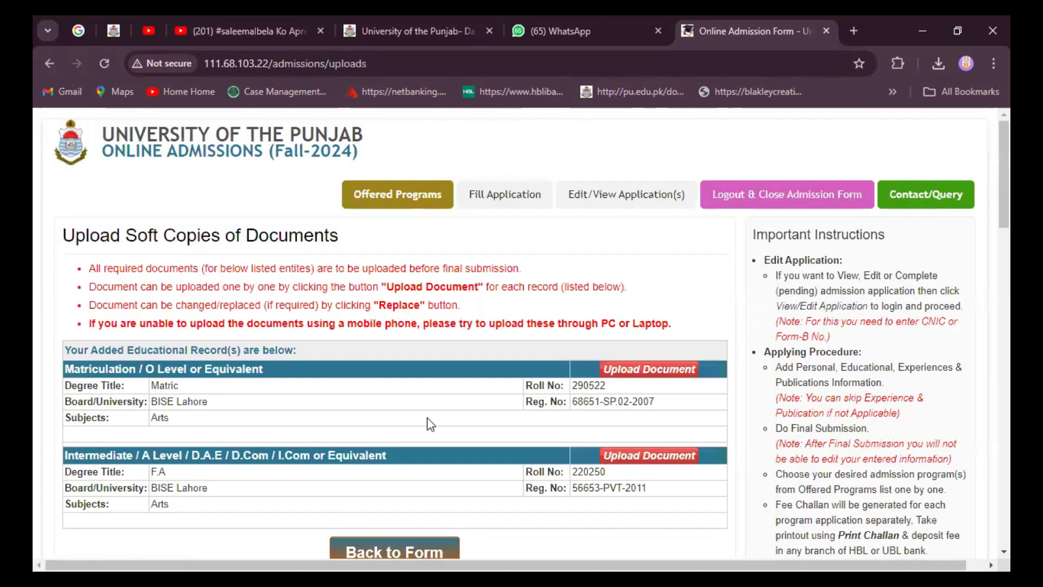
scroll(495, 391, "down", 3)
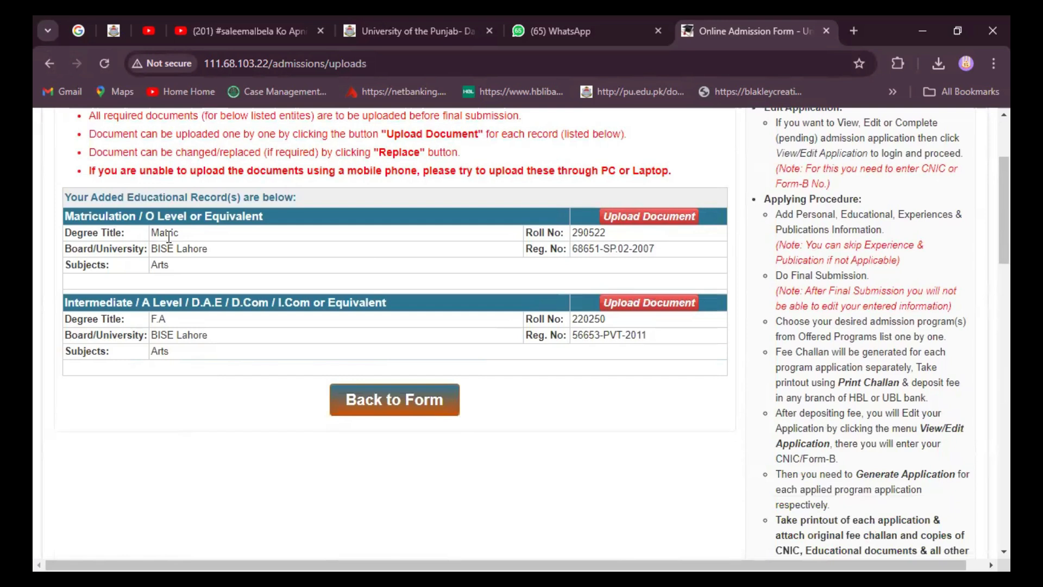
Step: Upload 2009.jpg from the Desktop scanned-documents folder as the Matriculation result card
left_click(645, 225)
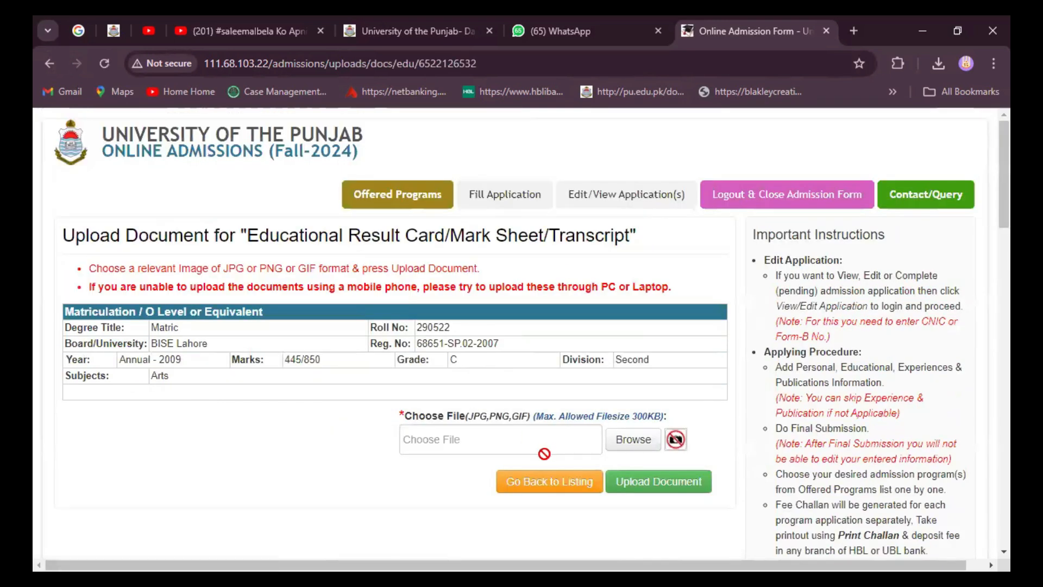
left_click(623, 438)
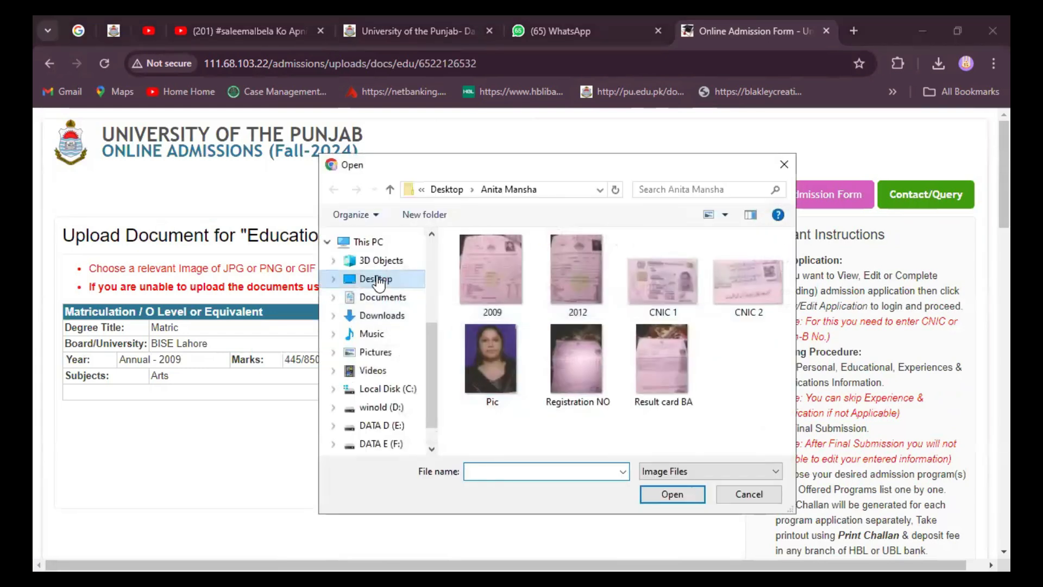
left_click(379, 283)
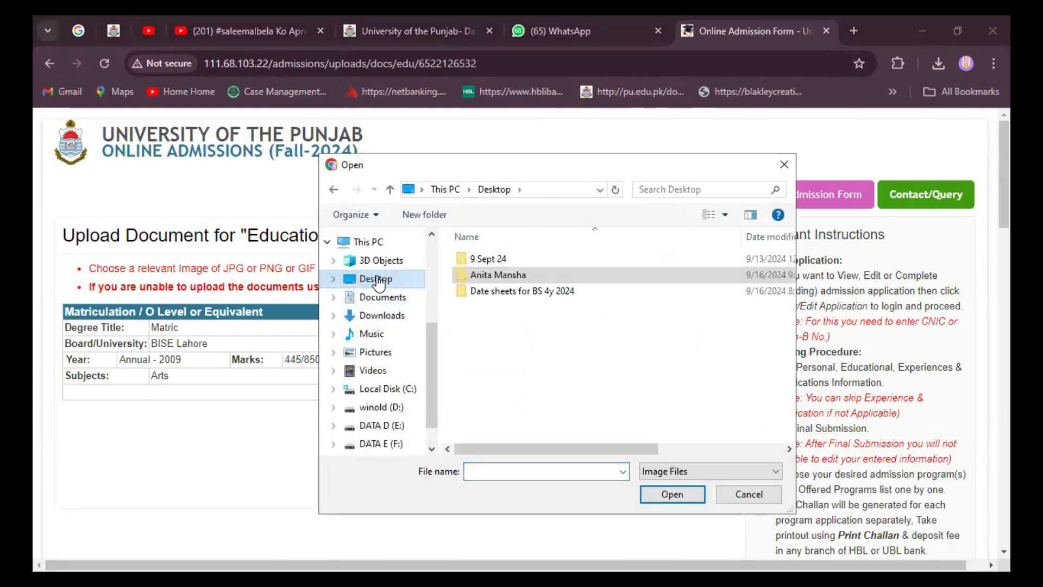
double_click(497, 273)
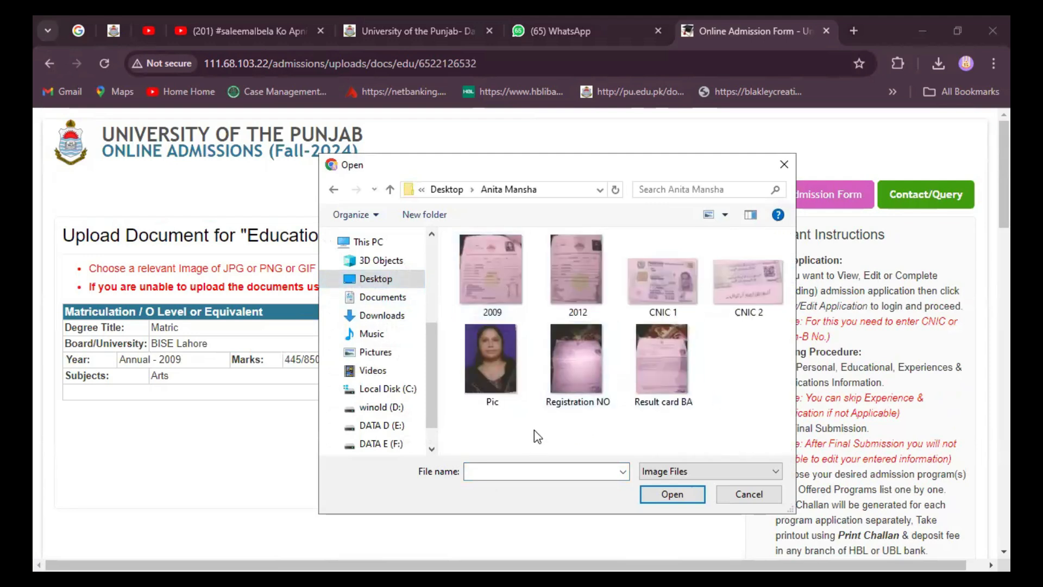
left_click(504, 259)
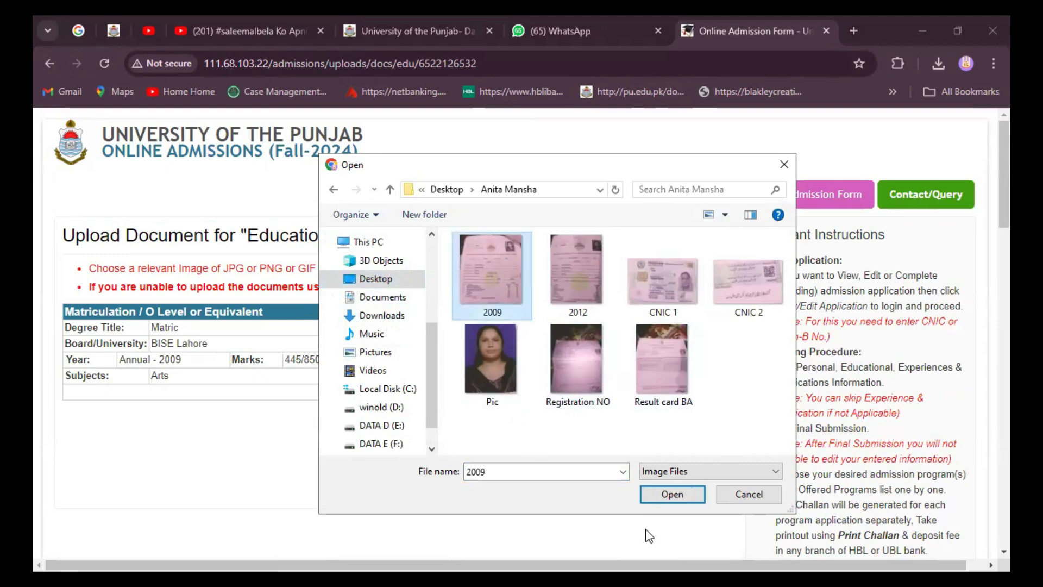
left_click(667, 492)
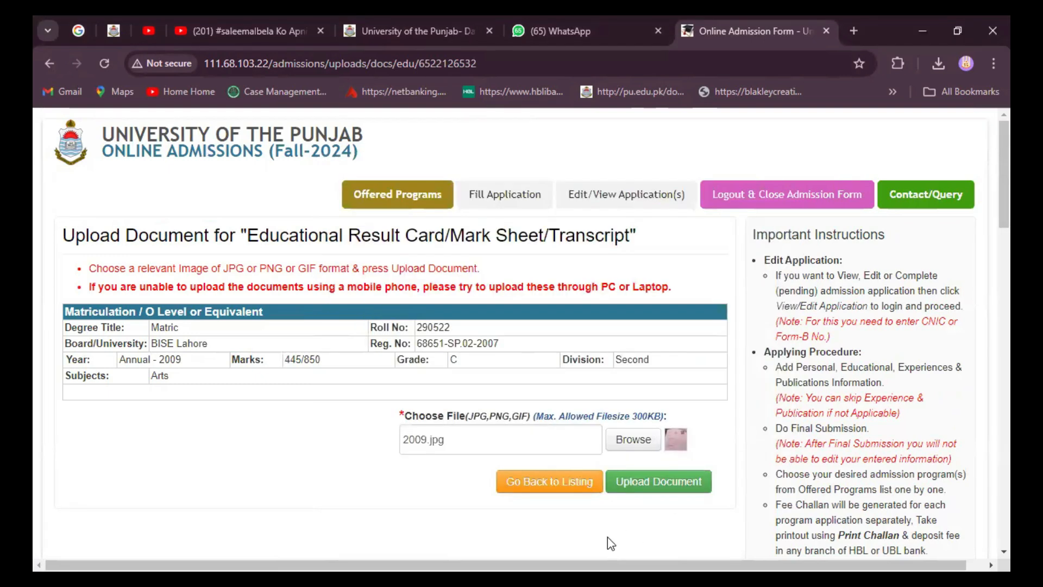
left_click(653, 484)
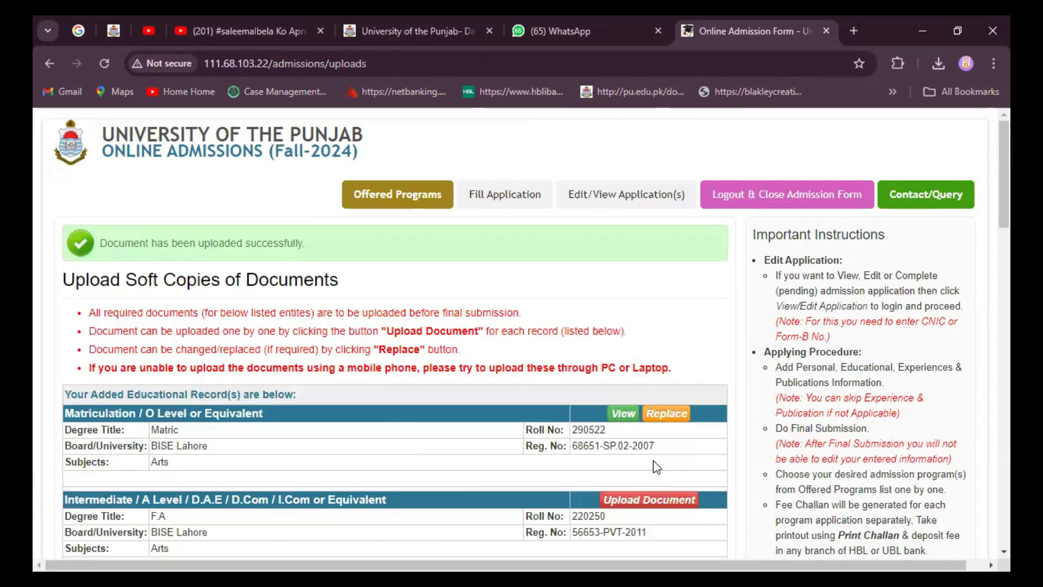
scroll(672, 479, "down", 3)
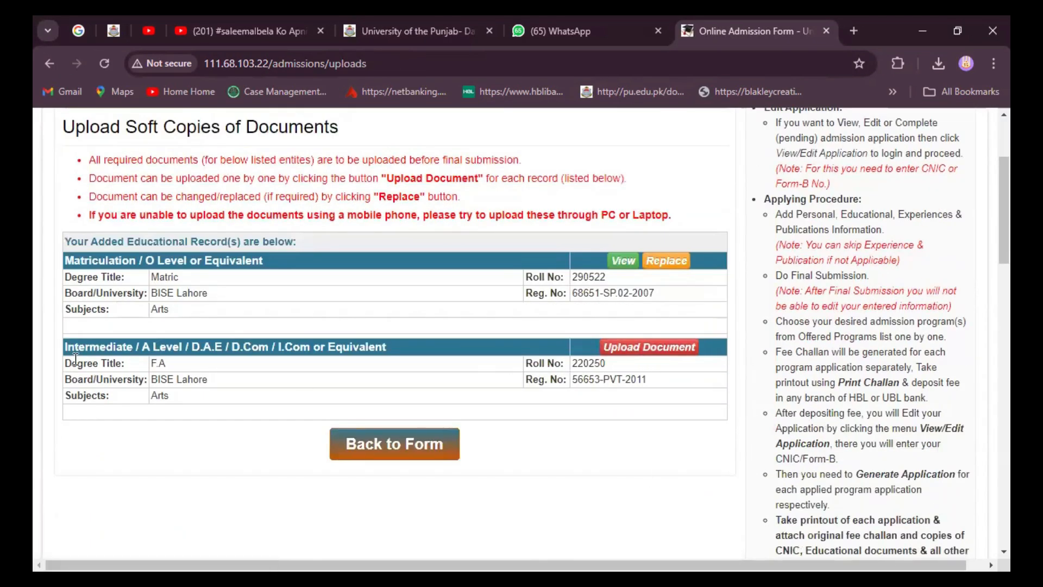
Step: Upload 2012.jpg as the Intermediate (F.A) result card, then go back to the form
left_click(660, 354)
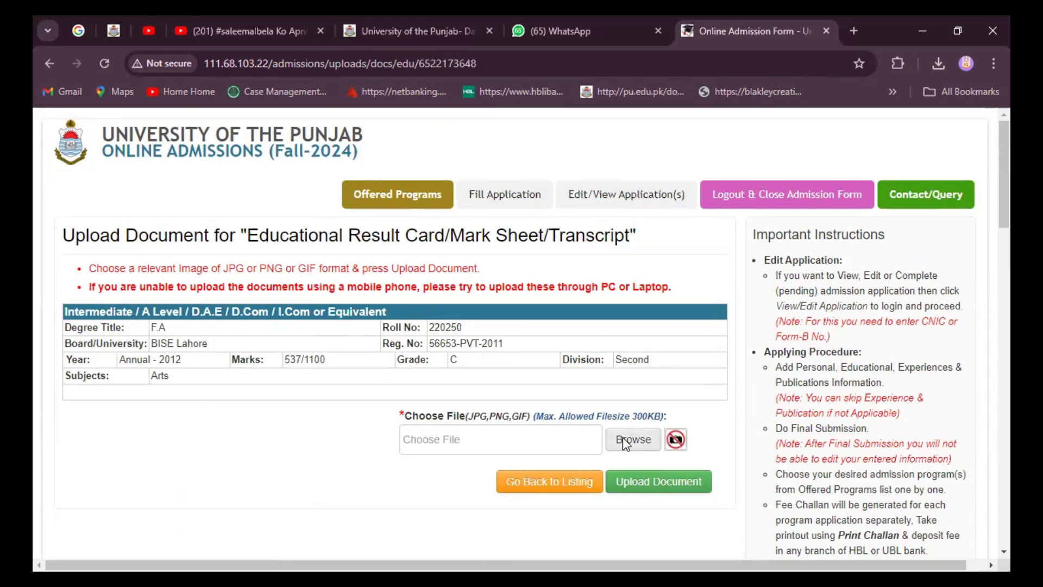
left_click(623, 440)
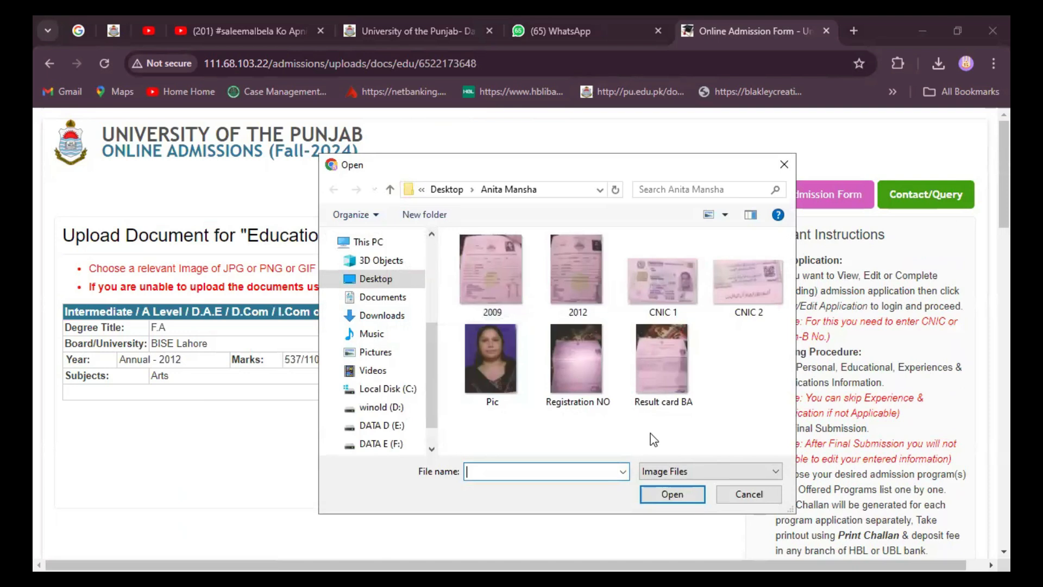
left_click(571, 267)
left_click(674, 495)
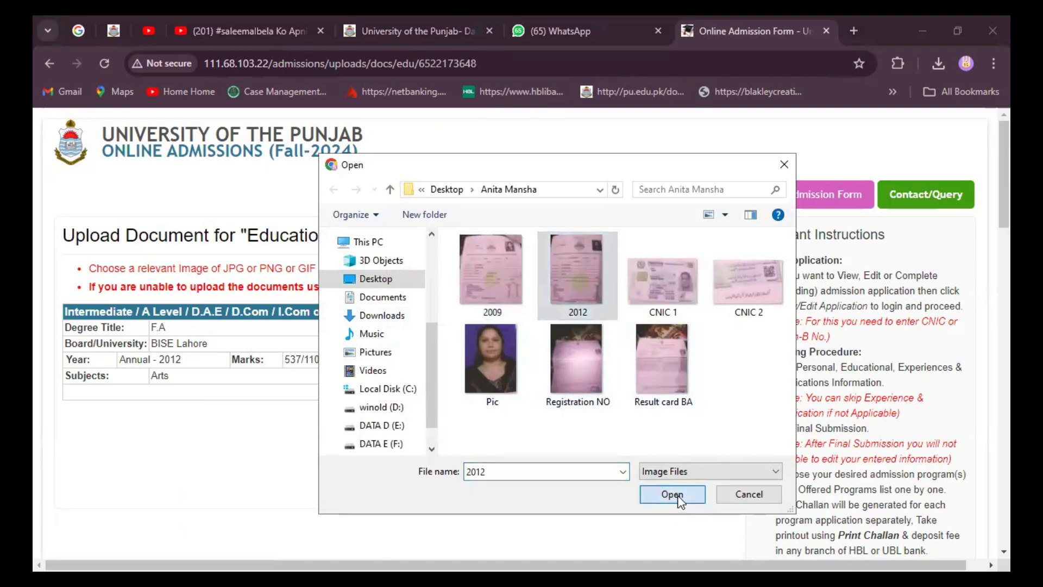
left_click(656, 482)
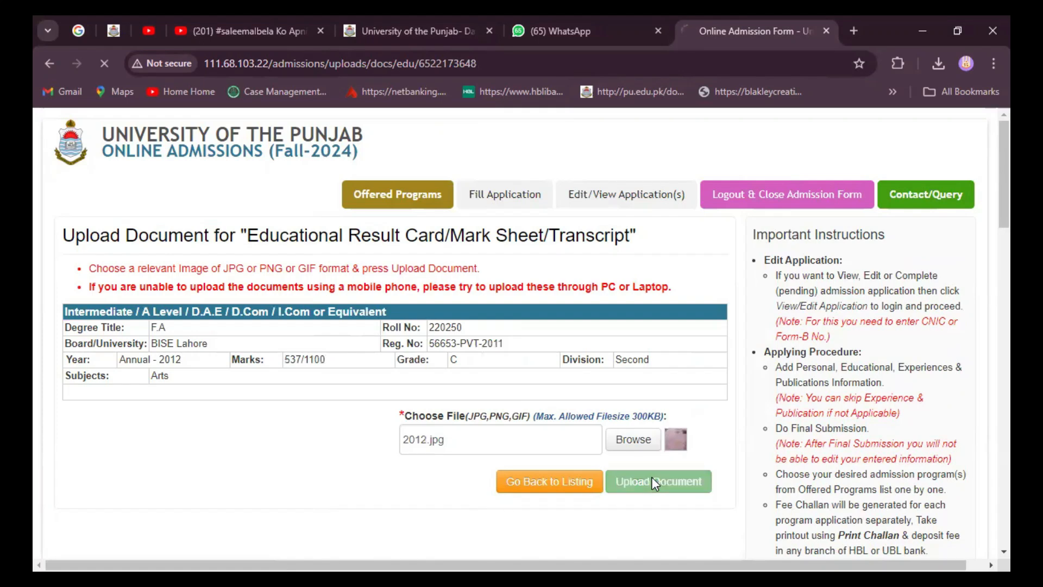
scroll(561, 418, "down", 7)
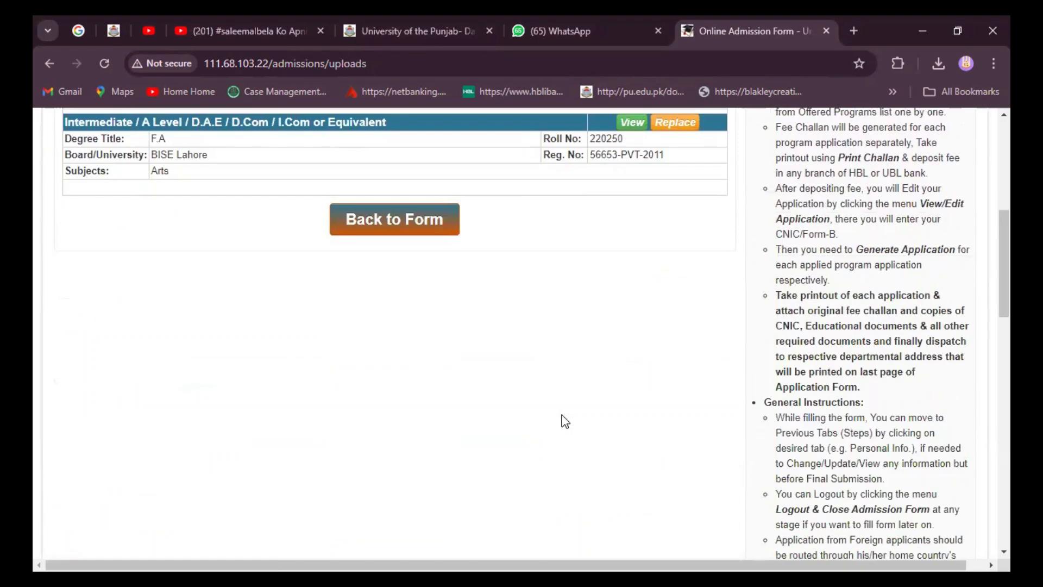
scroll(562, 422, "up", 4)
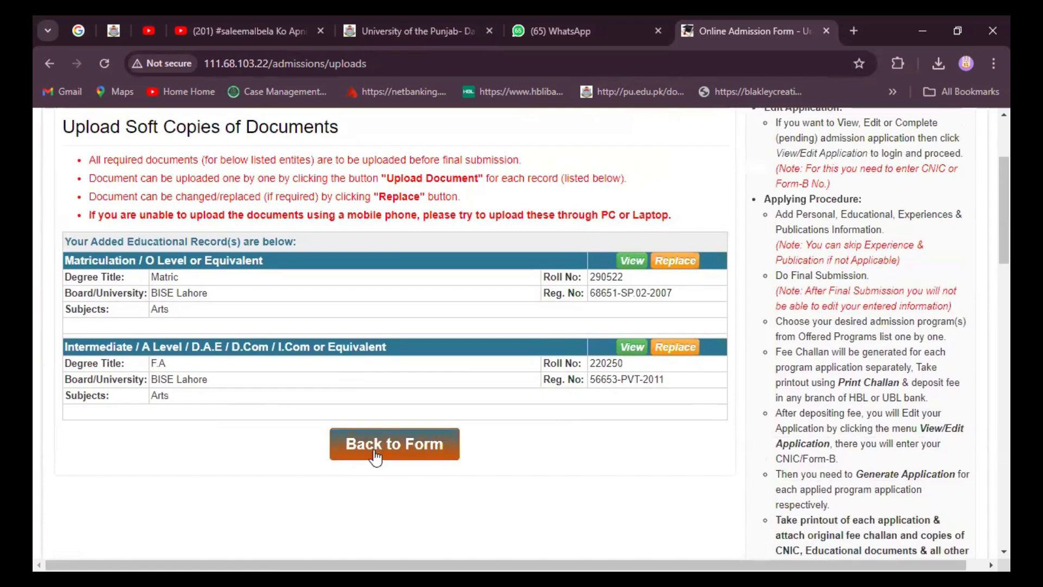
left_click(378, 452)
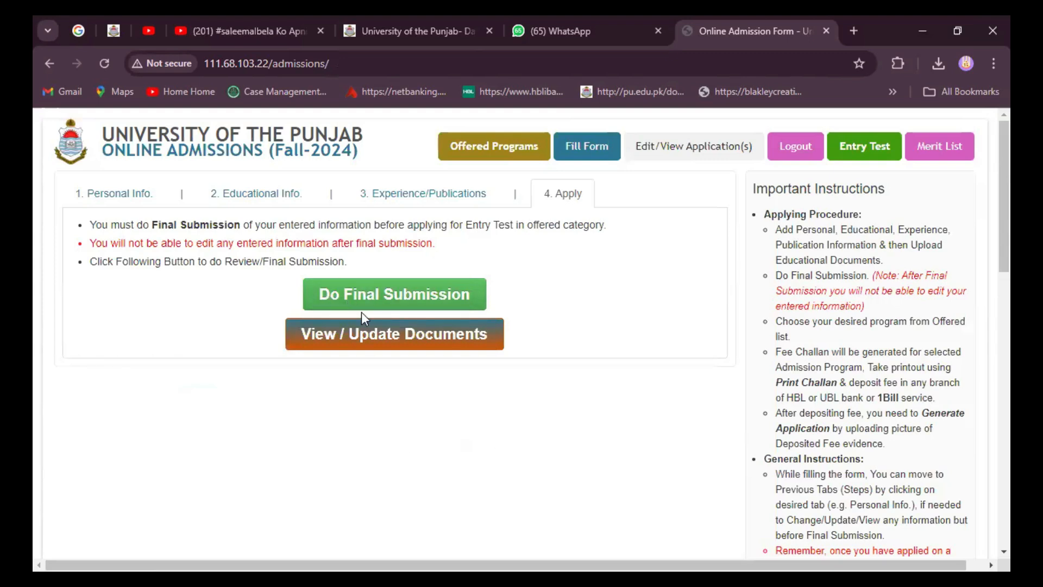
Step: Open the Do Final Submission review of the entered details
left_click(384, 299)
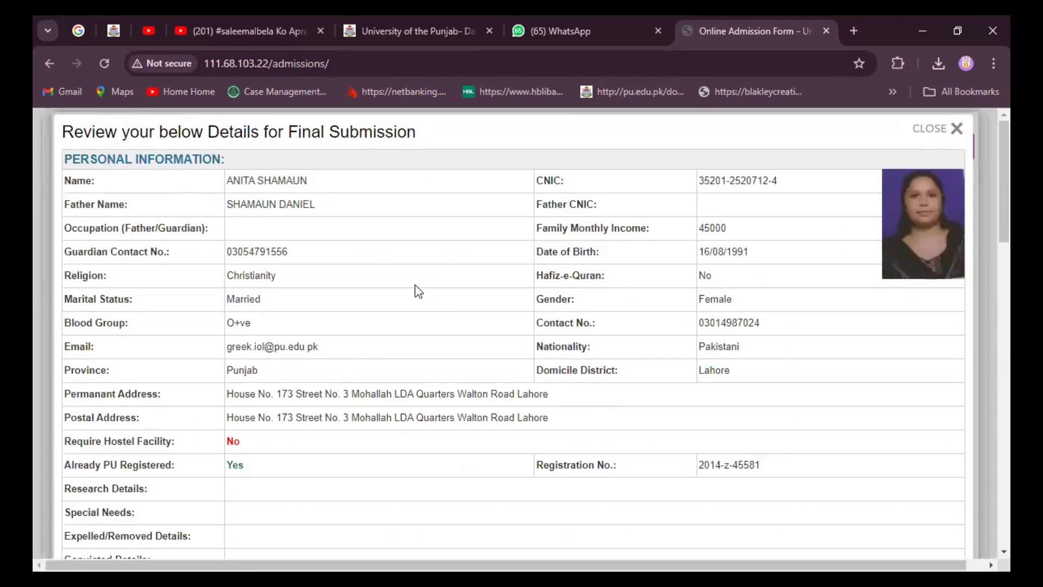
scroll(343, 264, "down", 9)
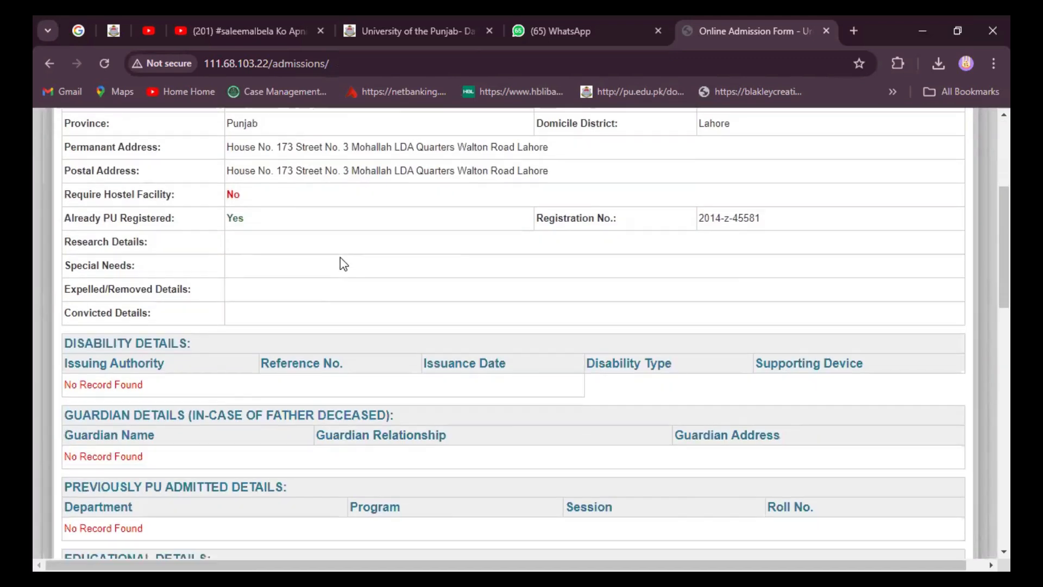
scroll(342, 261, "down", 8)
scroll(341, 259, "up", 16)
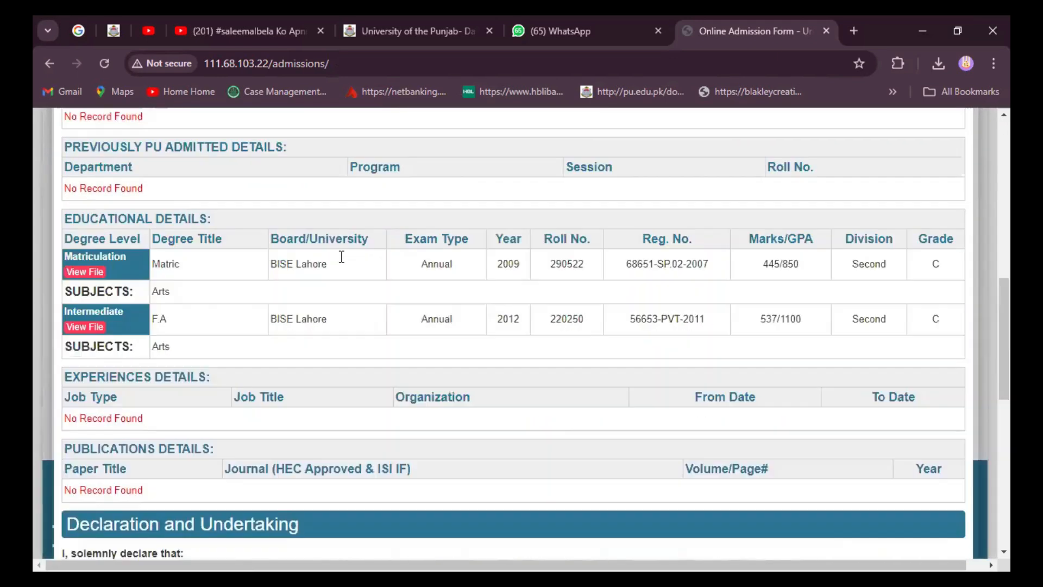
scroll(87, 266, "up", 2)
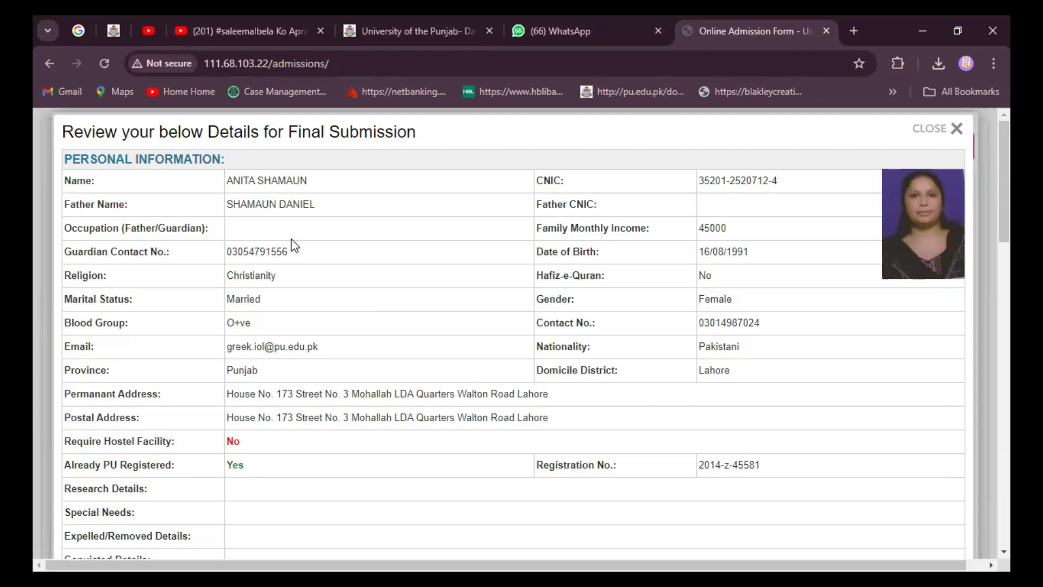
Step: Agree to the declaration and undertaking and submit the information as final
scroll(353, 380, "down", 7)
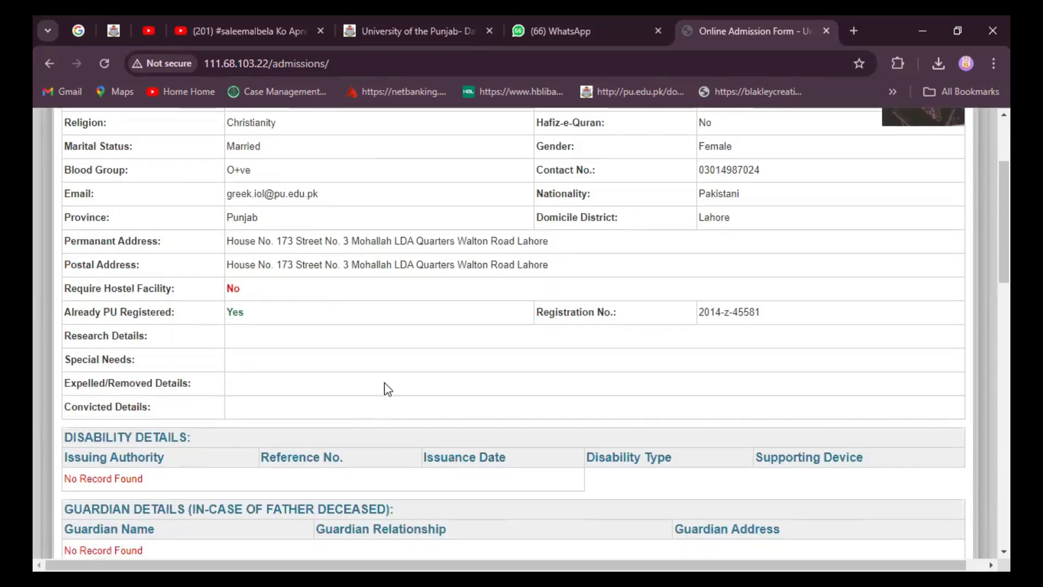
scroll(404, 260, "down", 3)
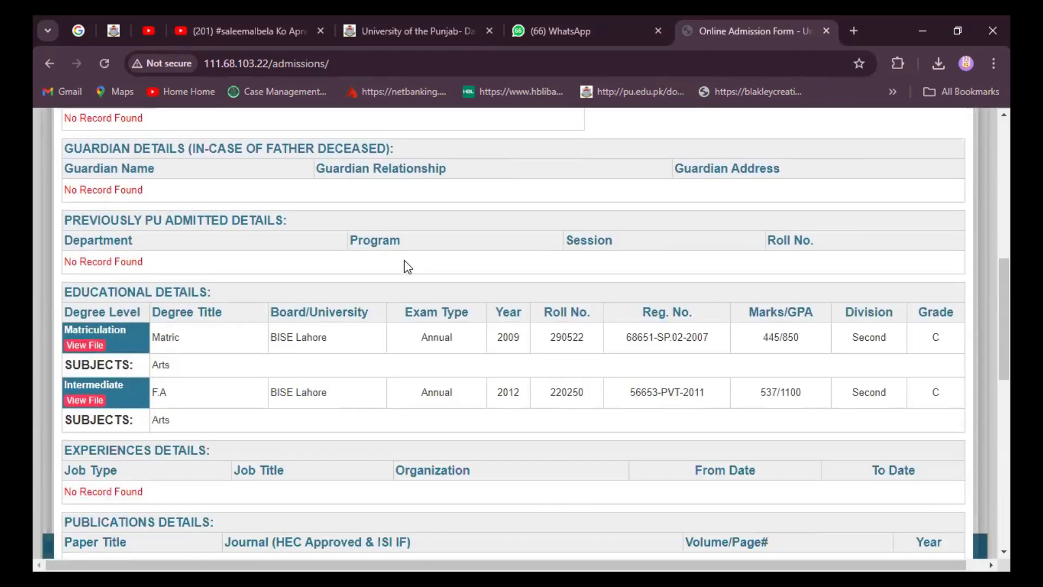
scroll(559, 347, "down", 6)
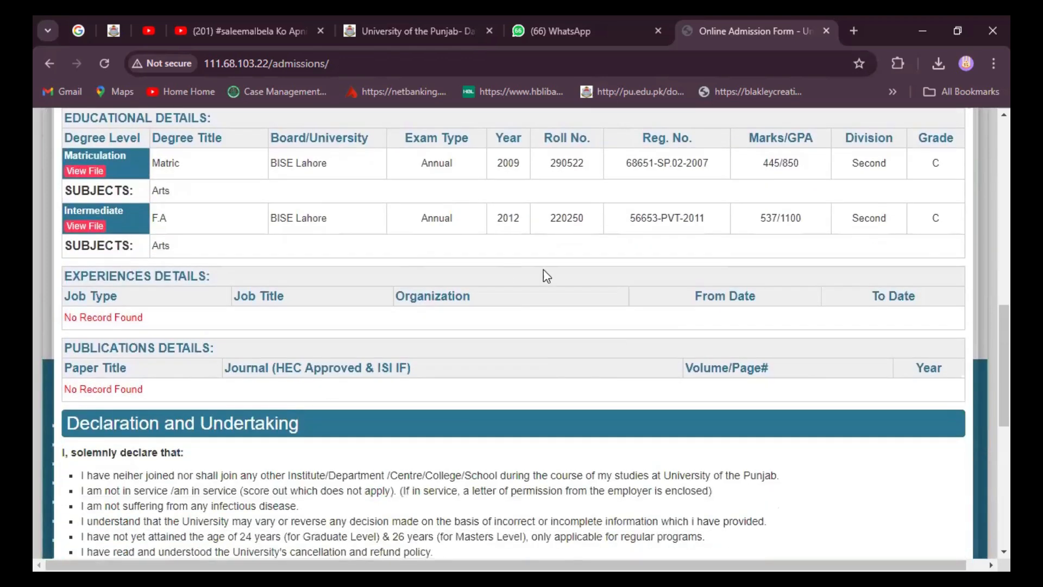
scroll(648, 336, "down", 1)
scroll(616, 351, "up", 4)
scroll(617, 352, "down", 6)
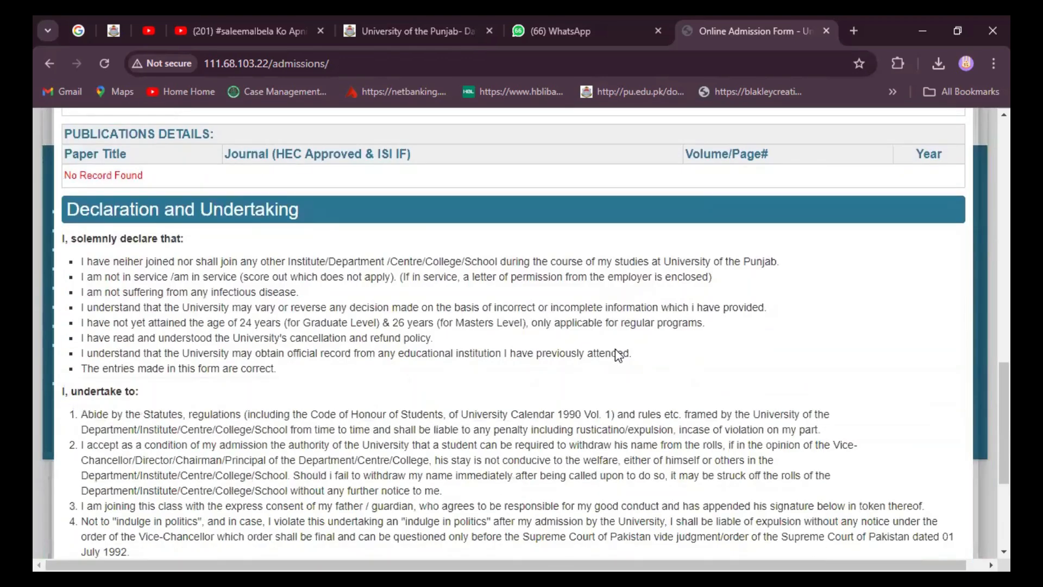
scroll(686, 365, "down", 3)
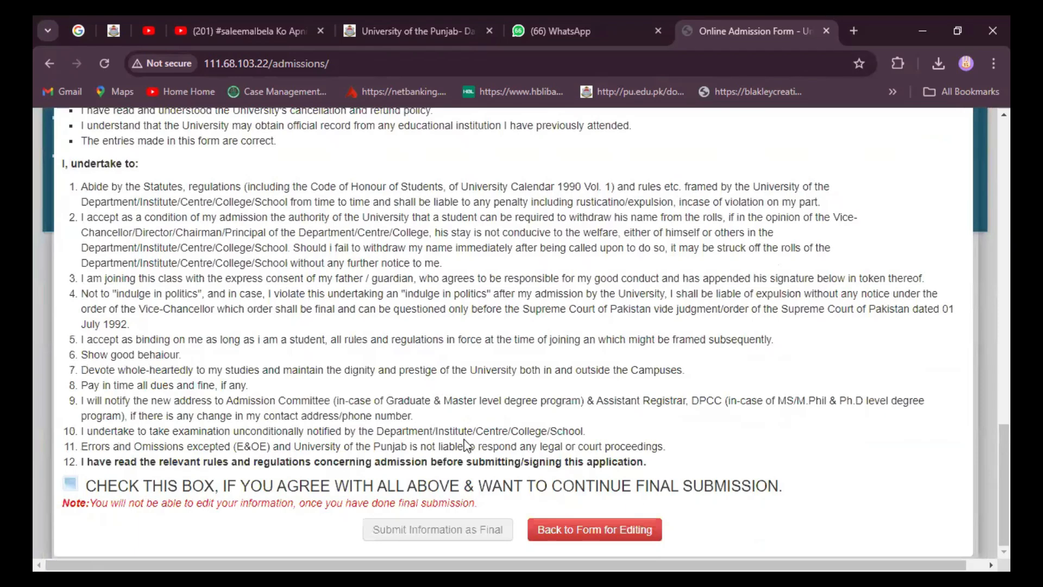
left_click(70, 484)
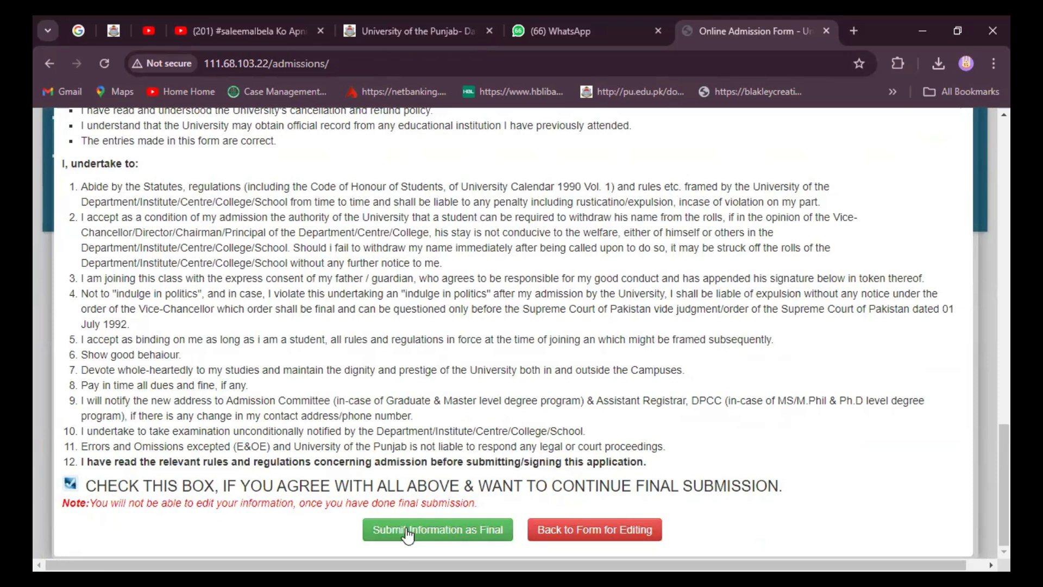
left_click(431, 533)
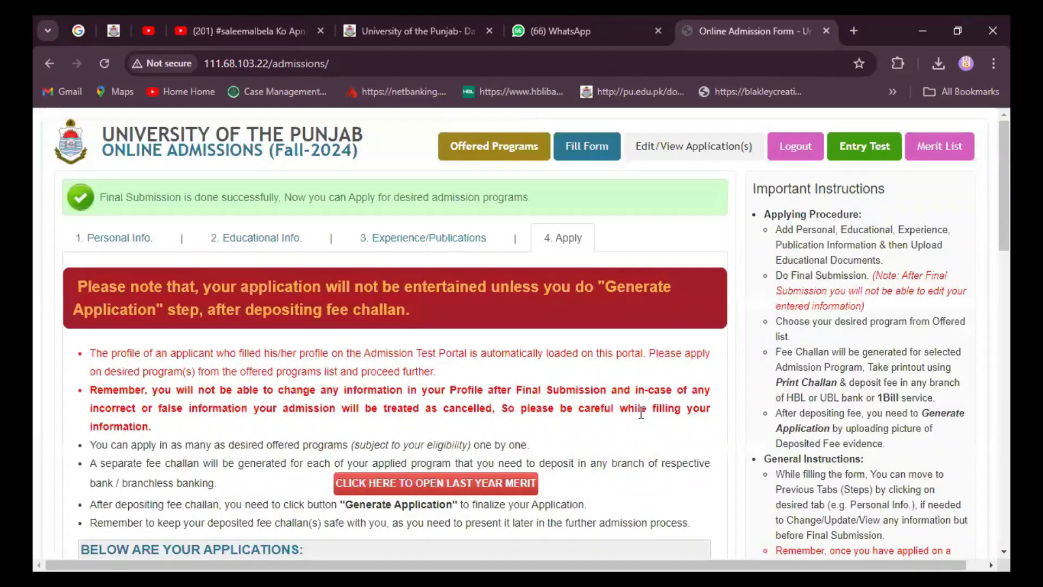
Step: Choose Diploma level, Institute of Languages & Linguistics, and the Diploma in Greek Language program
scroll(591, 435, "down", 2)
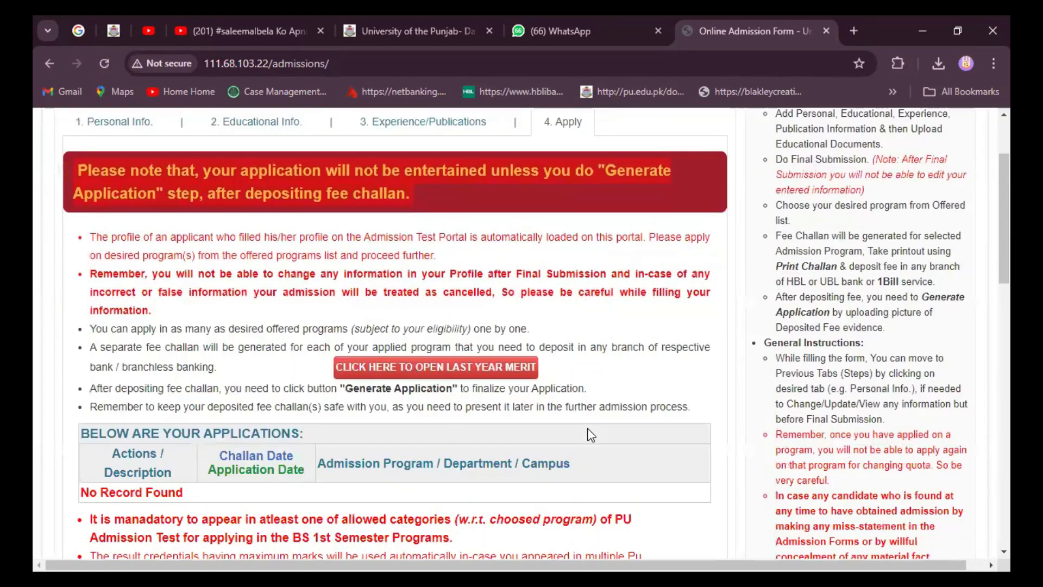
scroll(591, 435, "down", 2)
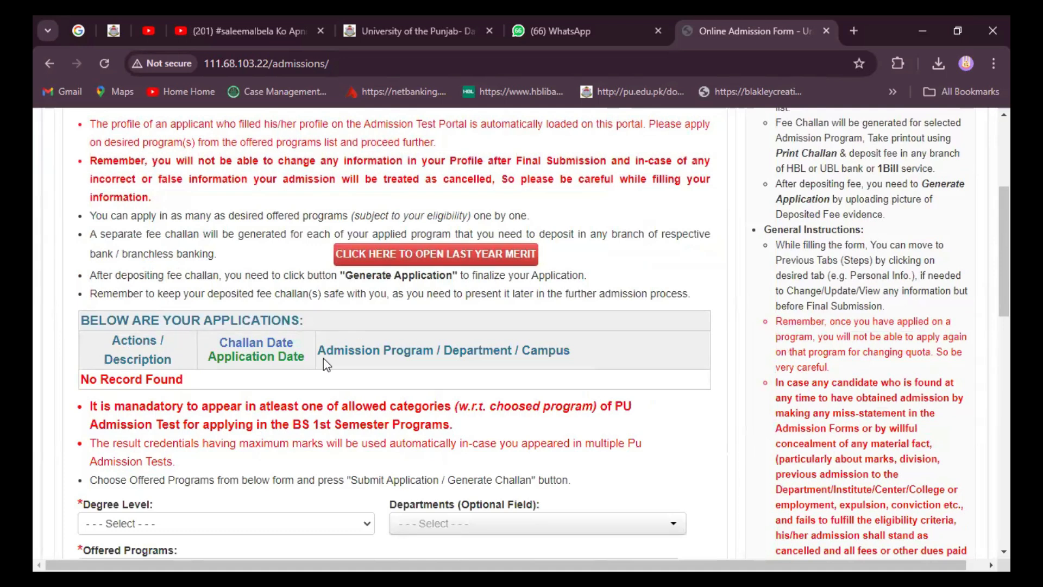
scroll(276, 456, "down", 4)
scroll(321, 440, "up", 1)
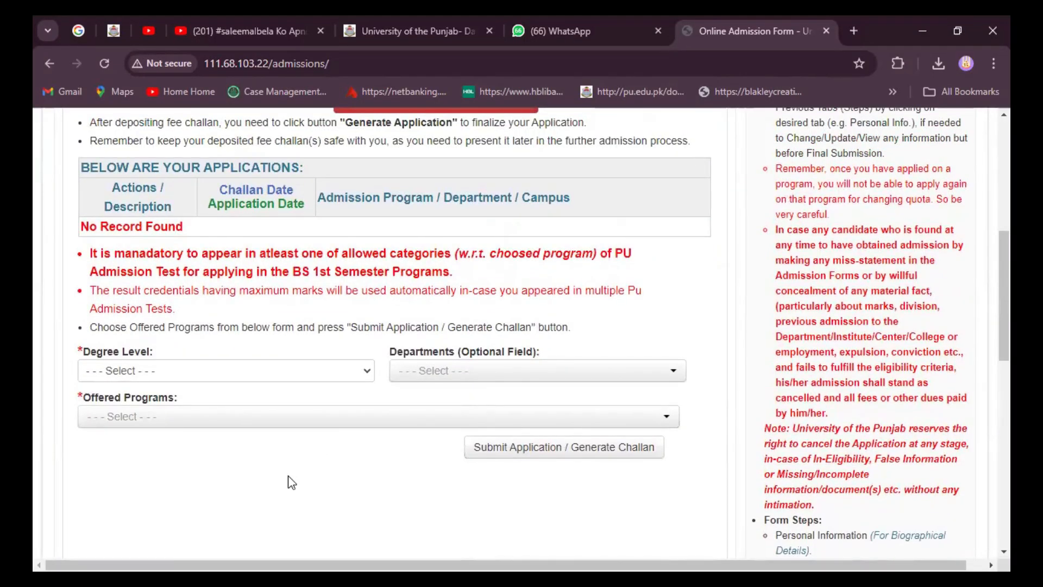
left_click(367, 375)
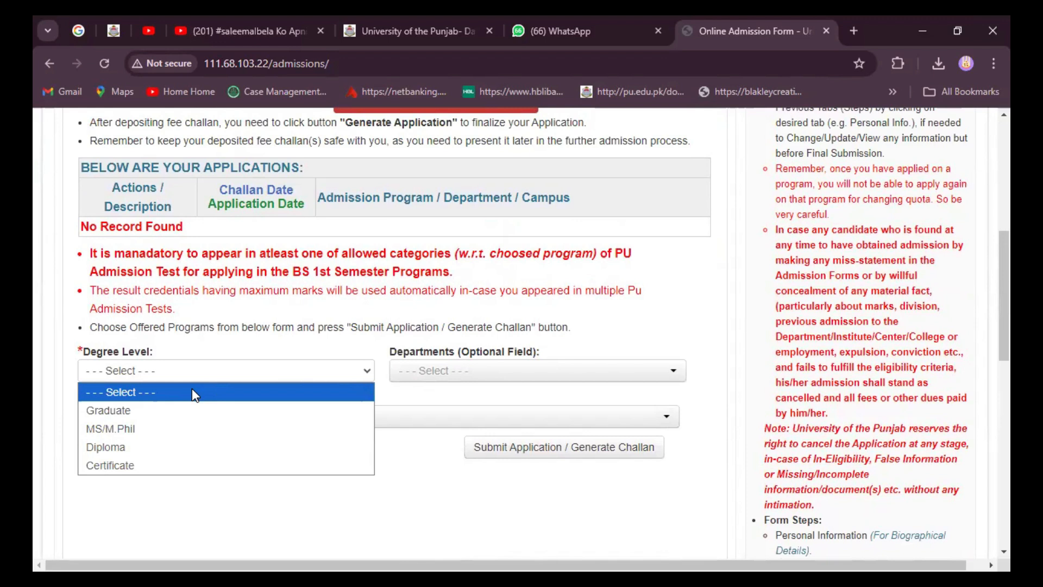
left_click(112, 447)
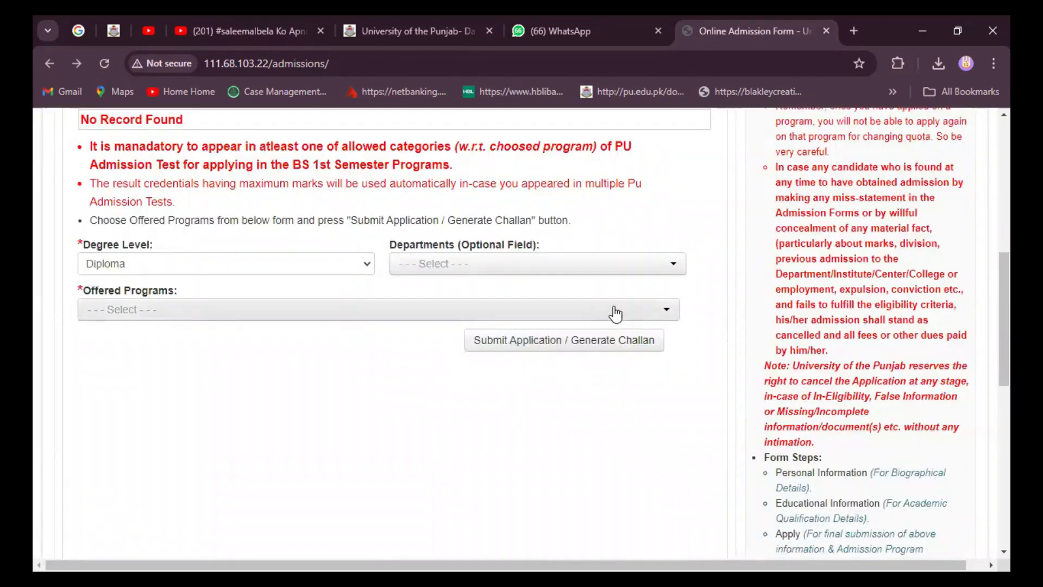
left_click(673, 266)
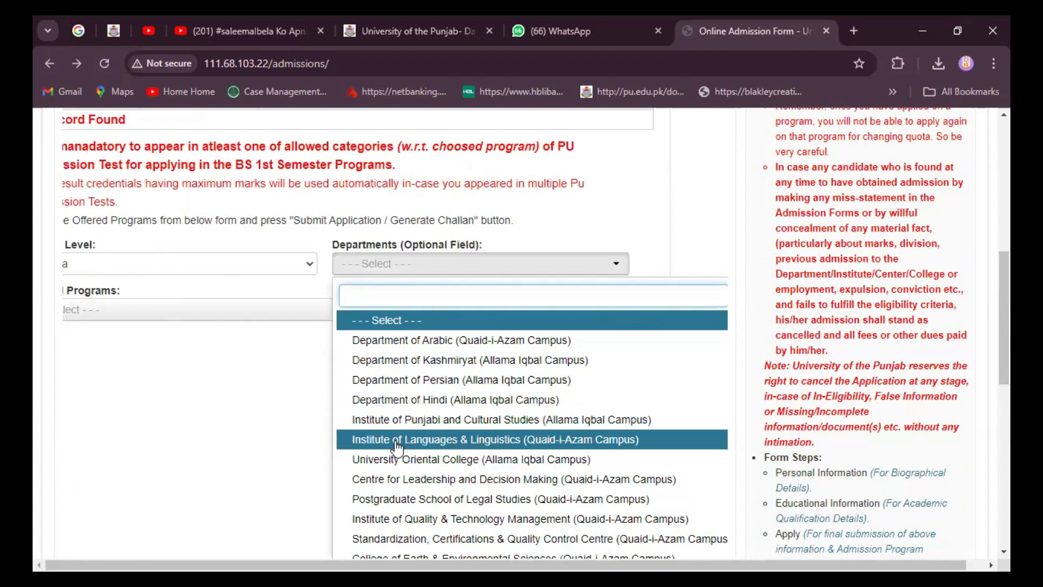
left_click(520, 442)
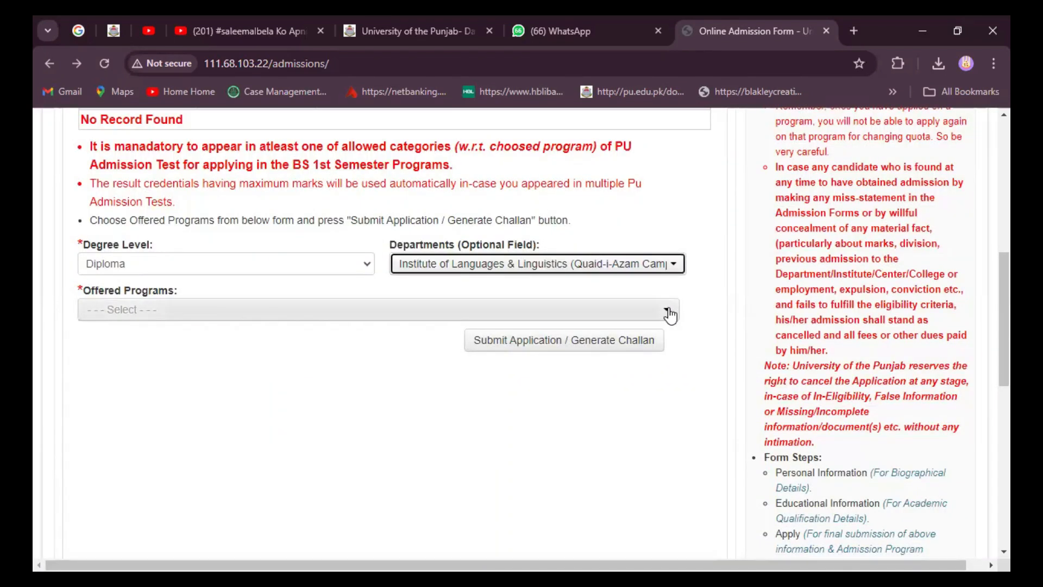
left_click(670, 315)
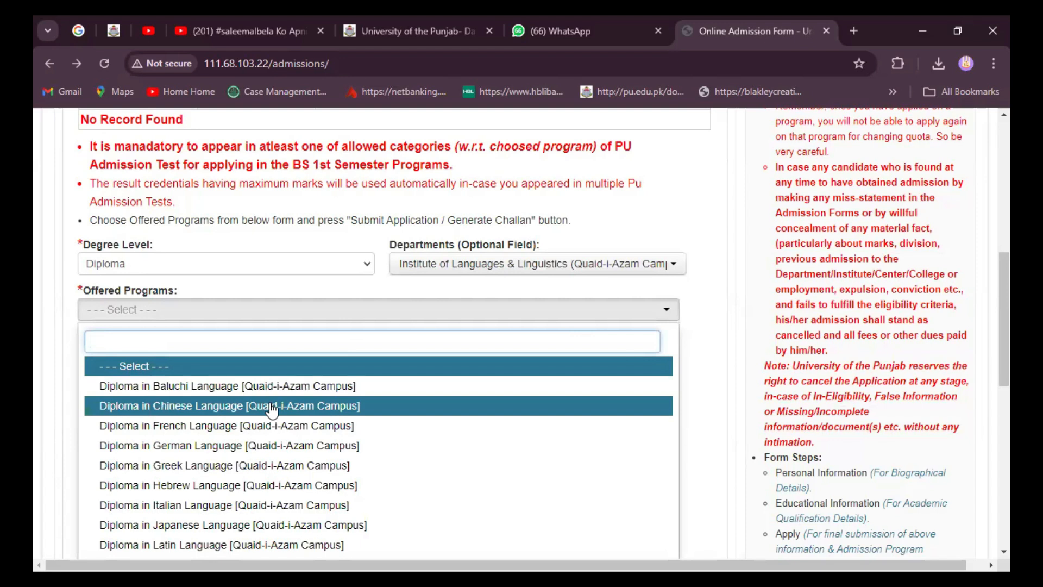
left_click(228, 468)
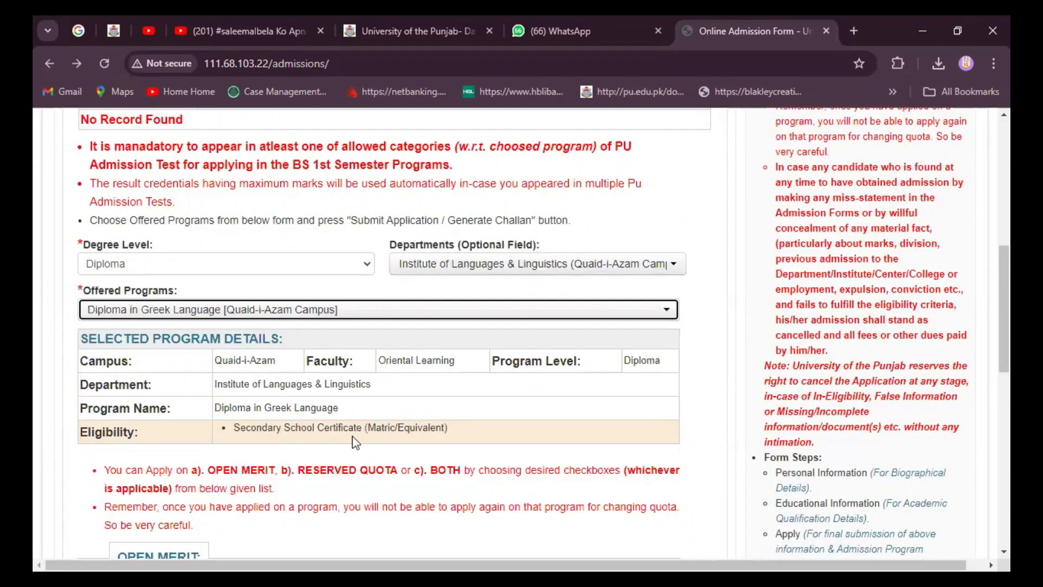
Step: Apply on open merit with the eligibility declaration ticked, generating and opening the fee challan
scroll(438, 428, "up", 5)
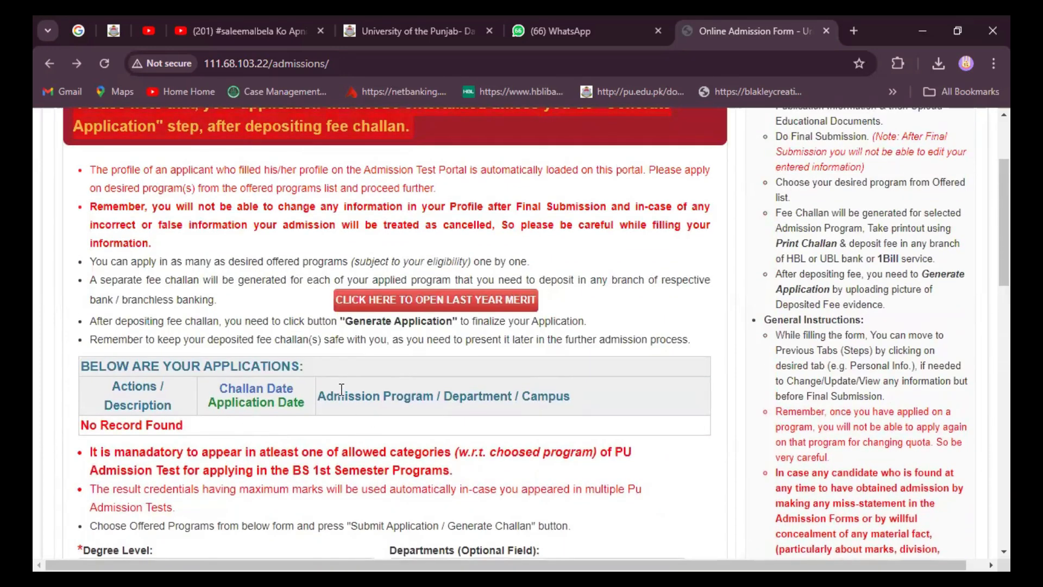
scroll(285, 443, "down", 4)
scroll(283, 442, "down", 5)
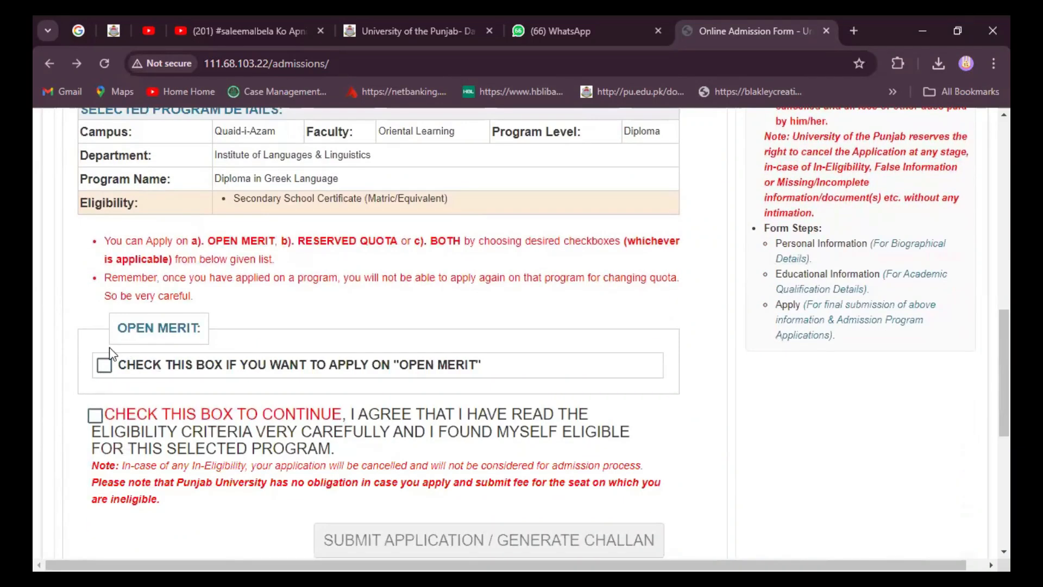
left_click(105, 365)
scroll(344, 442, "down", 3)
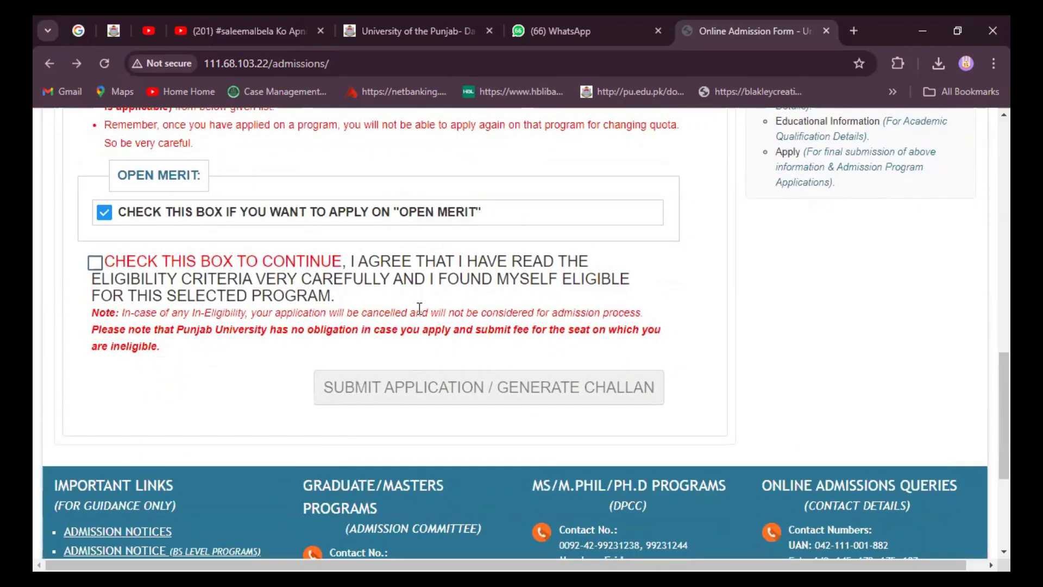
left_click(95, 265)
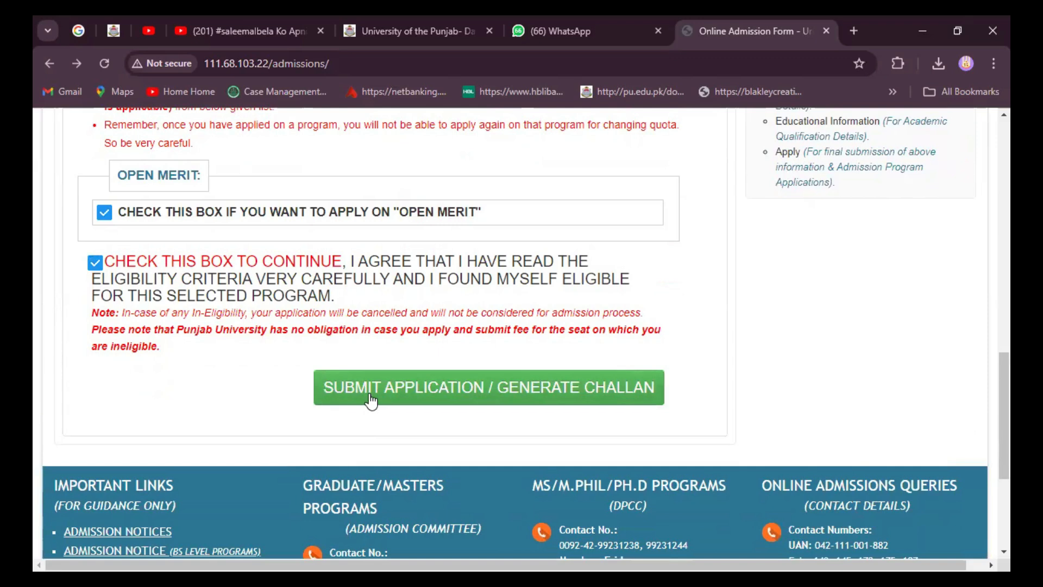
left_click(513, 396)
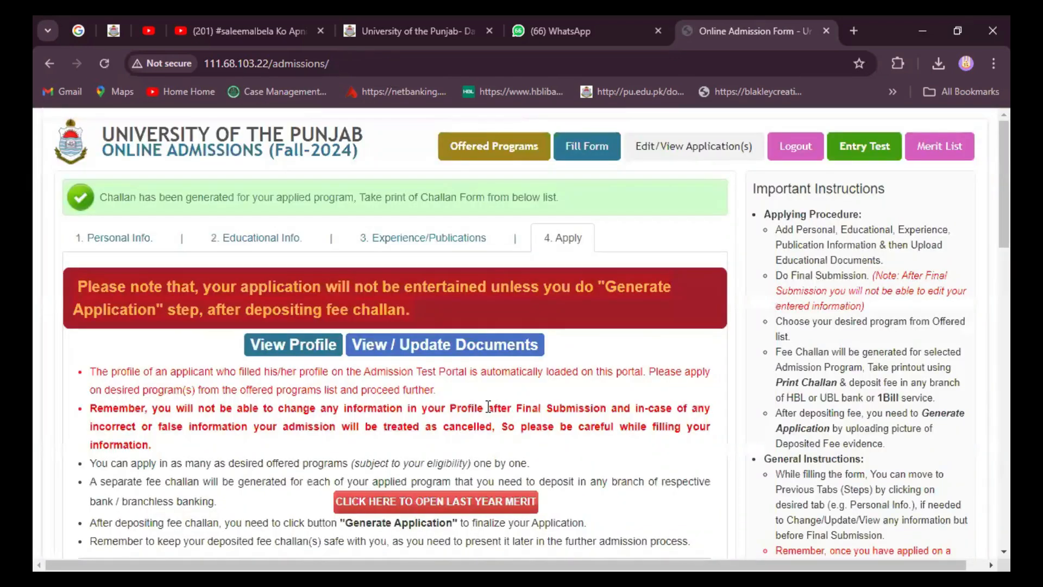
scroll(489, 405, "down", 5)
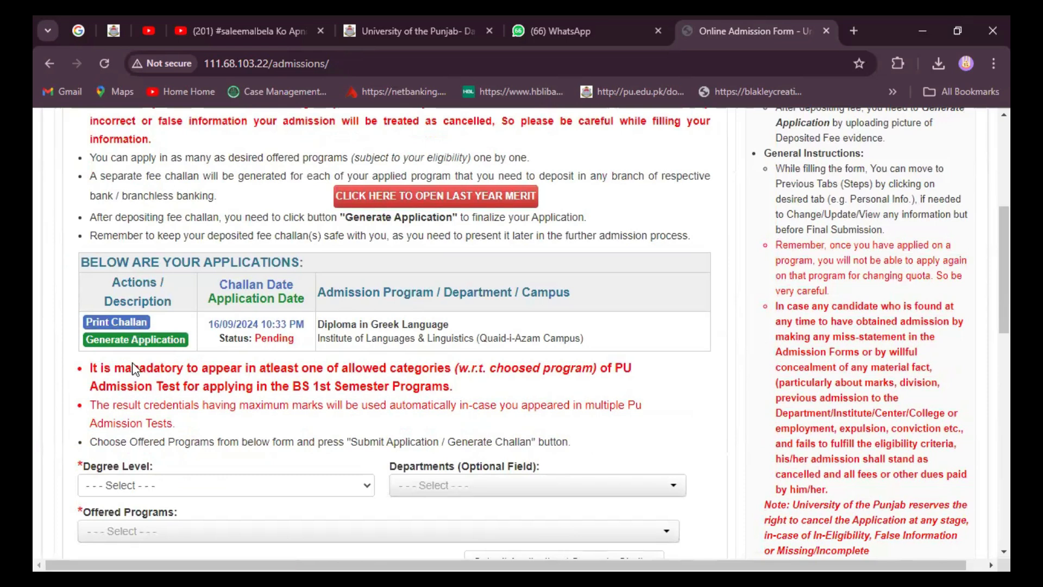
left_click(125, 323)
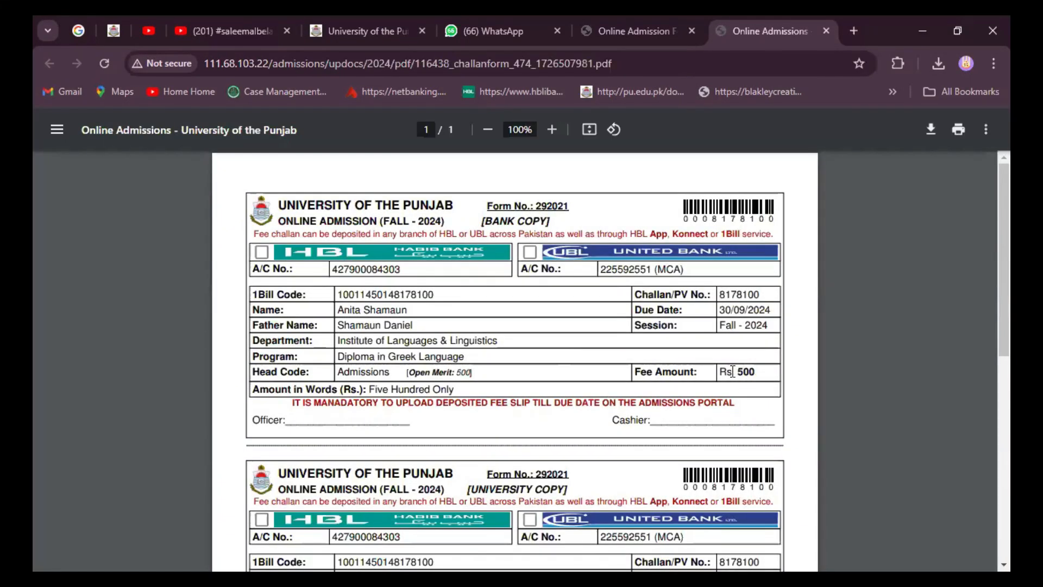
Step: Check the recent downloads list, then dismiss it and the bookmarks list
scroll(737, 375, "down", 8)
scroll(732, 371, "up", 8)
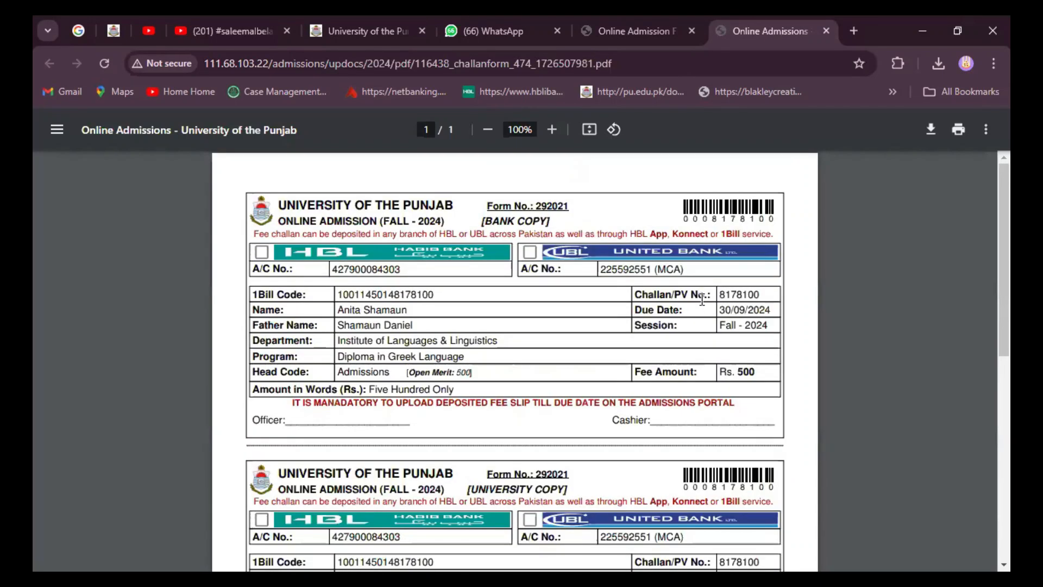
left_click(937, 63)
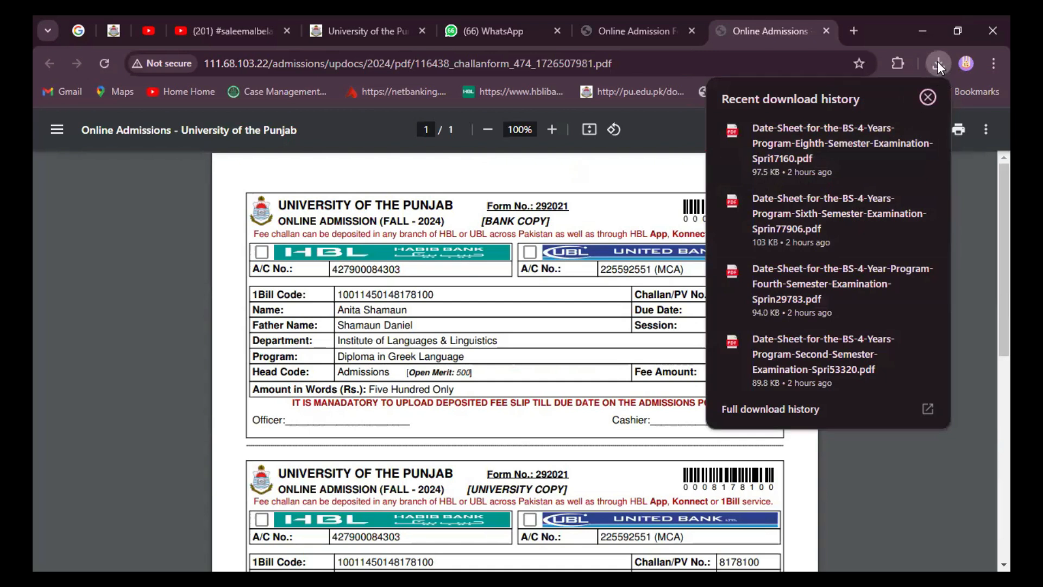
left_click(933, 95)
left_click(963, 91)
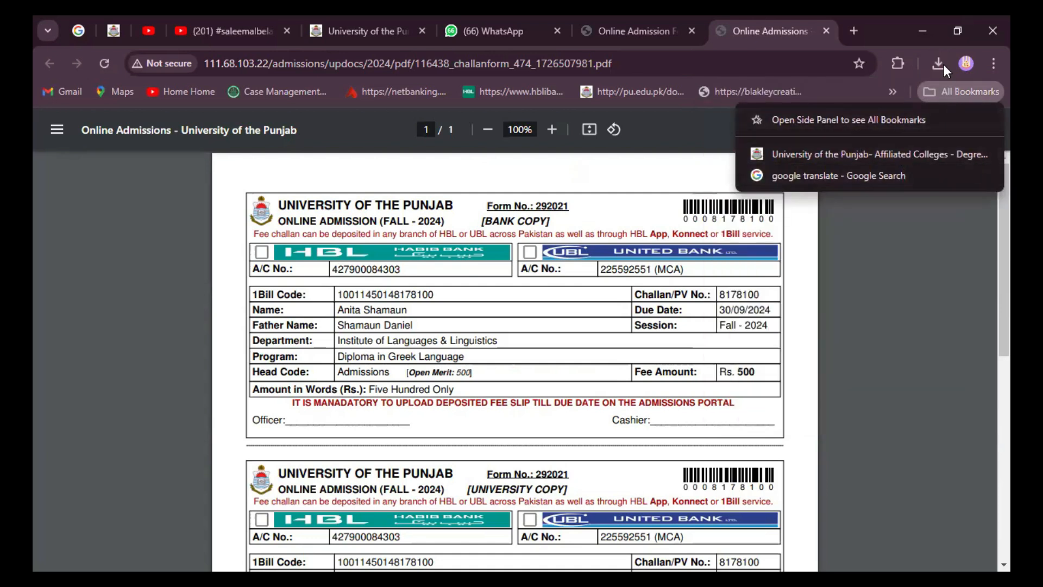
left_click(586, 202)
Step: Scroll through the challan's Bank, University and Depositor copies, each Rs. 500 due 30/09/2024
scroll(589, 208, "down", 3)
scroll(589, 208, "up", 3)
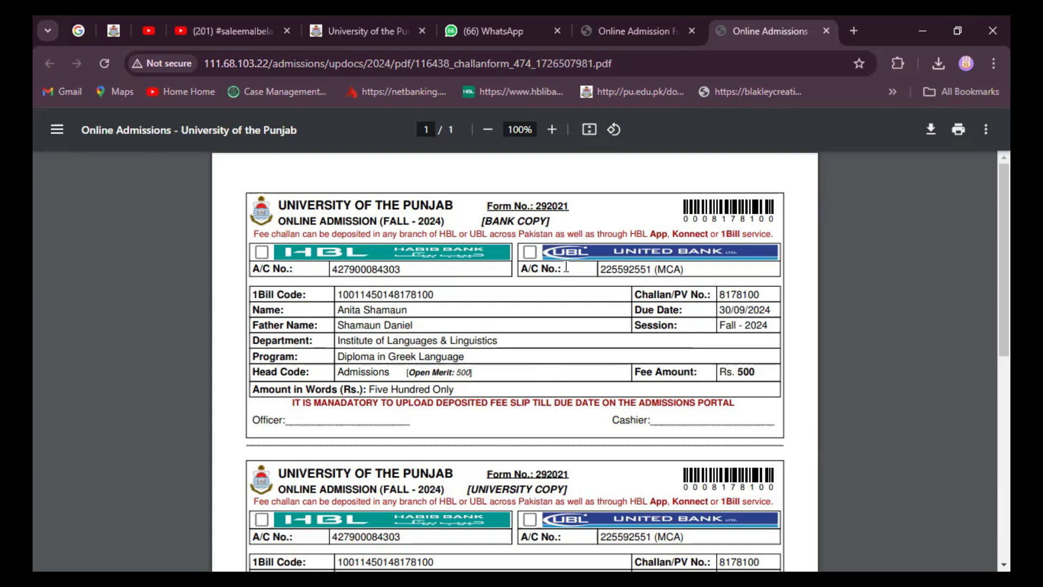
scroll(565, 484, "down", 3)
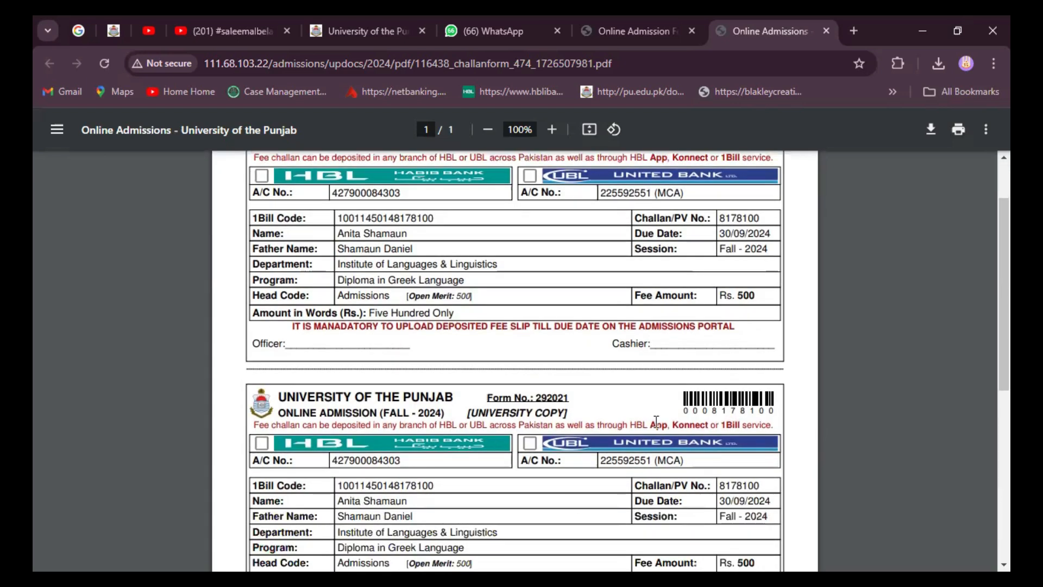
scroll(657, 422, "down", 5)
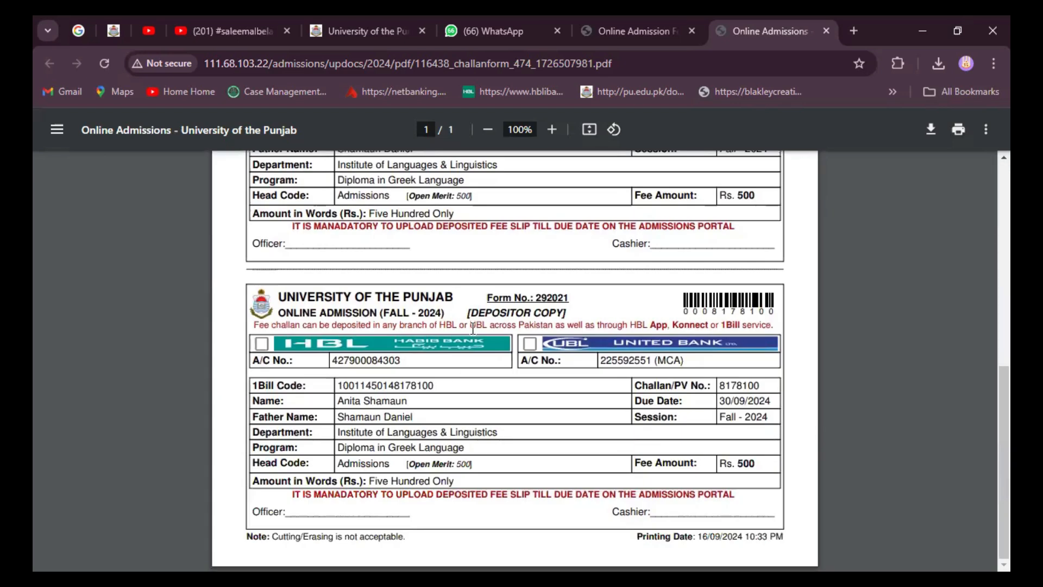
scroll(473, 328, "up", 8)
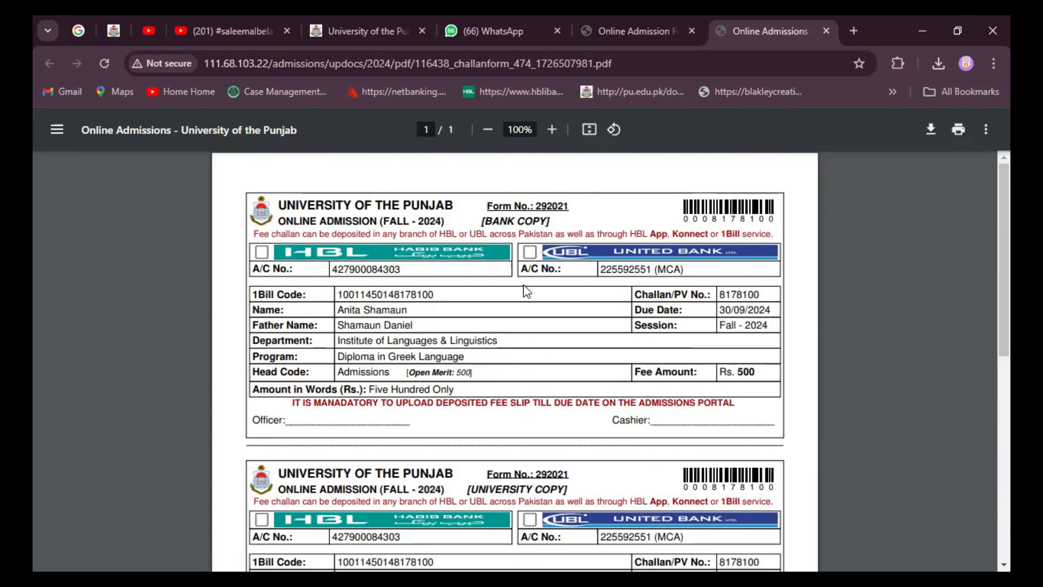
scroll(524, 290, "down", 4)
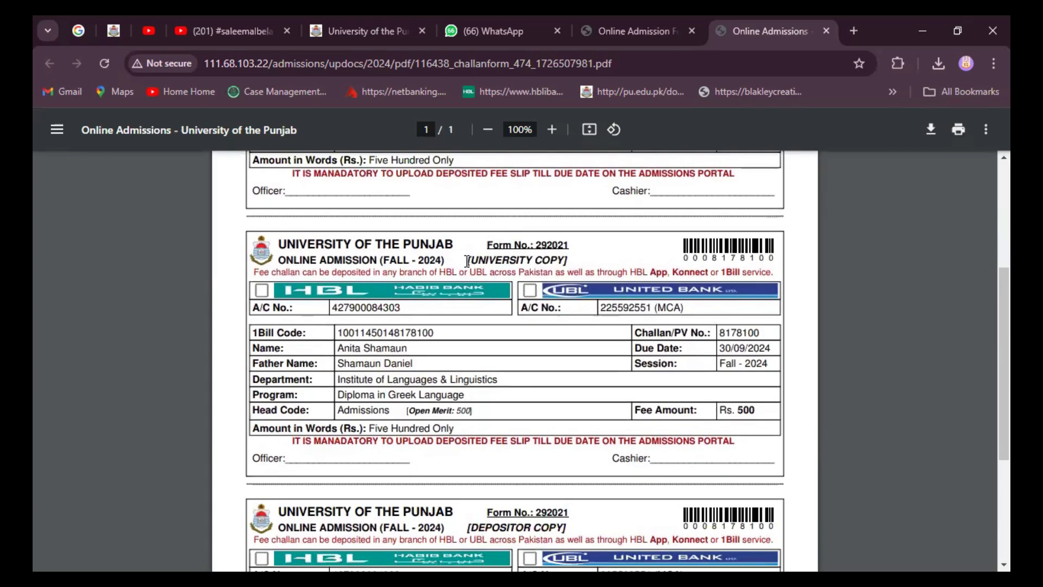
scroll(541, 293, "down", 4)
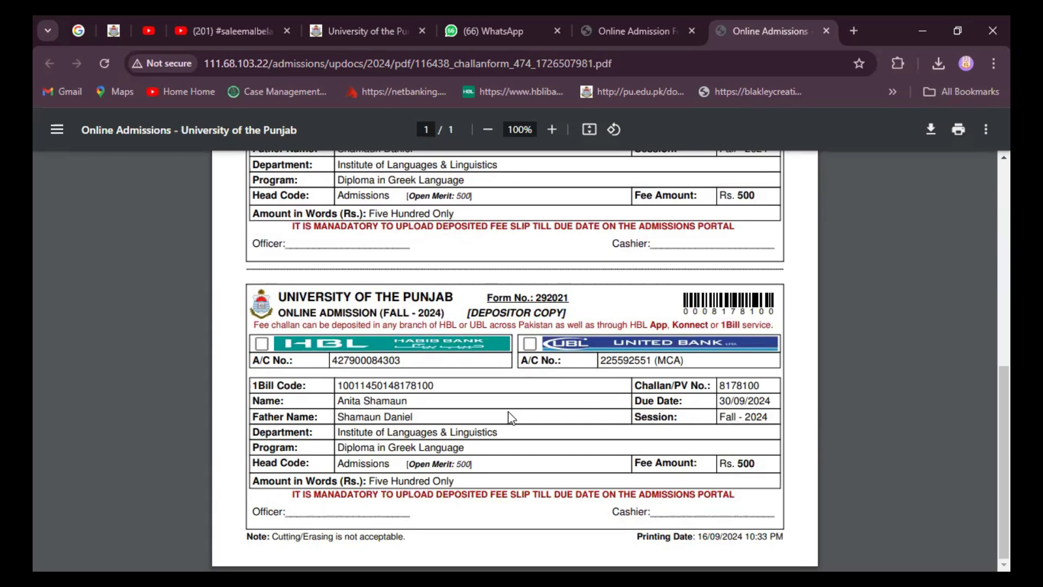
scroll(511, 418, "up", 8)
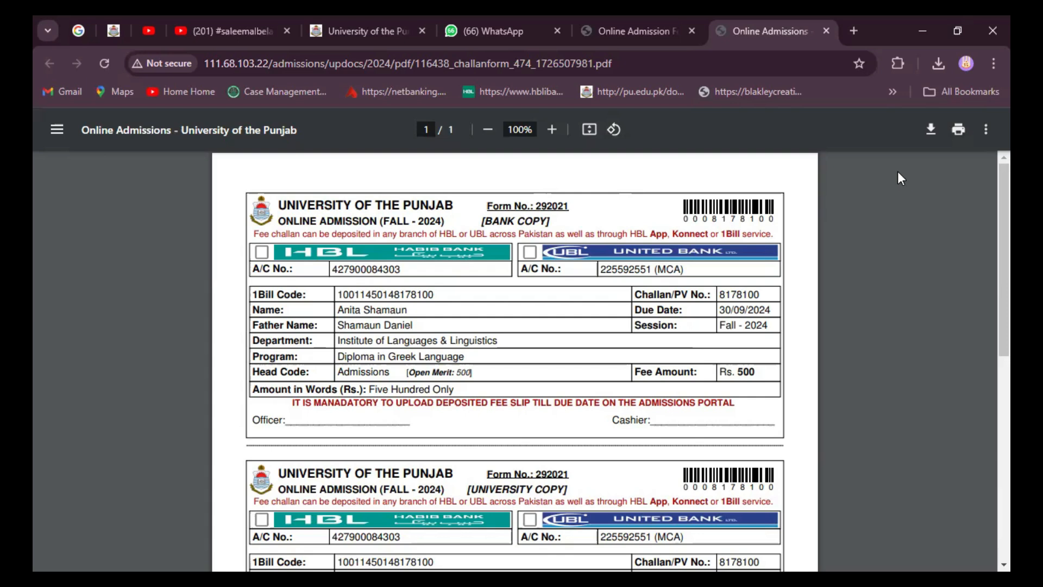
Step: Download the challan PDF via the Save As dialog, then zoom the page to 125%
left_click(933, 129)
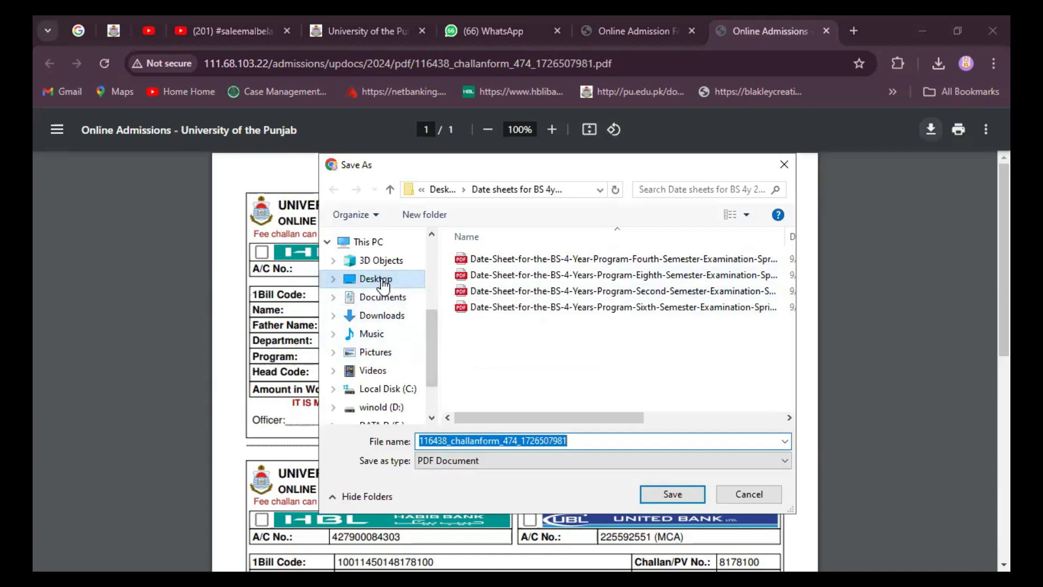
left_click(673, 489)
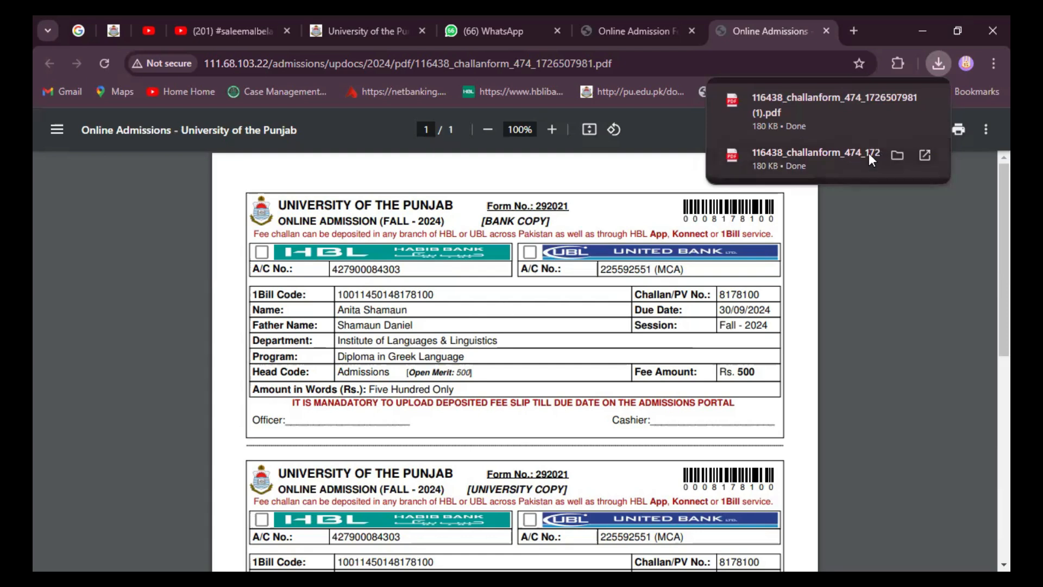
left_click(552, 131)
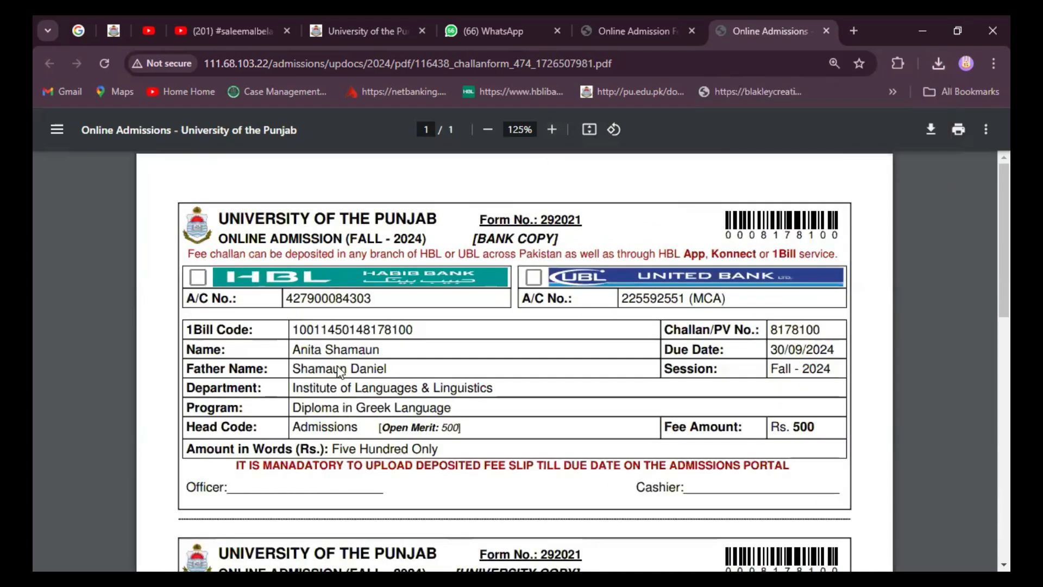
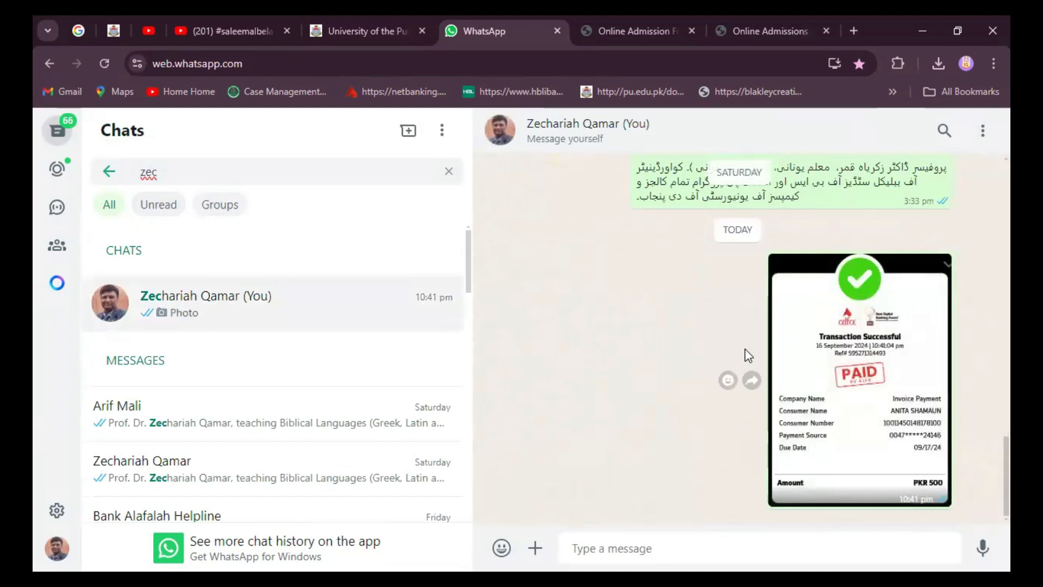
Step: Download the Transaction Successful receipt photo from the WhatsApp self-chat, then close the downloads list
left_click(941, 264)
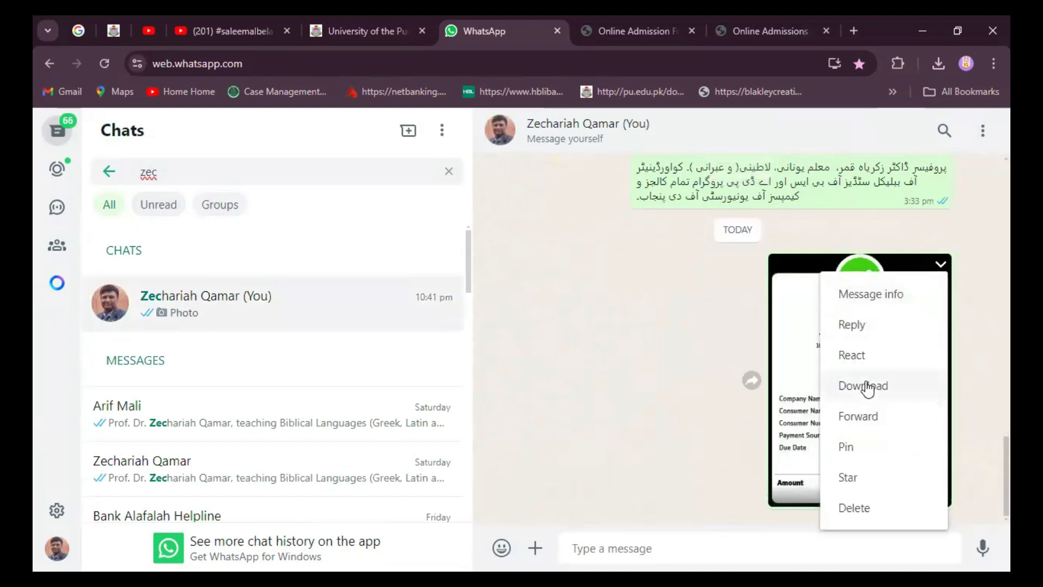
left_click(912, 240)
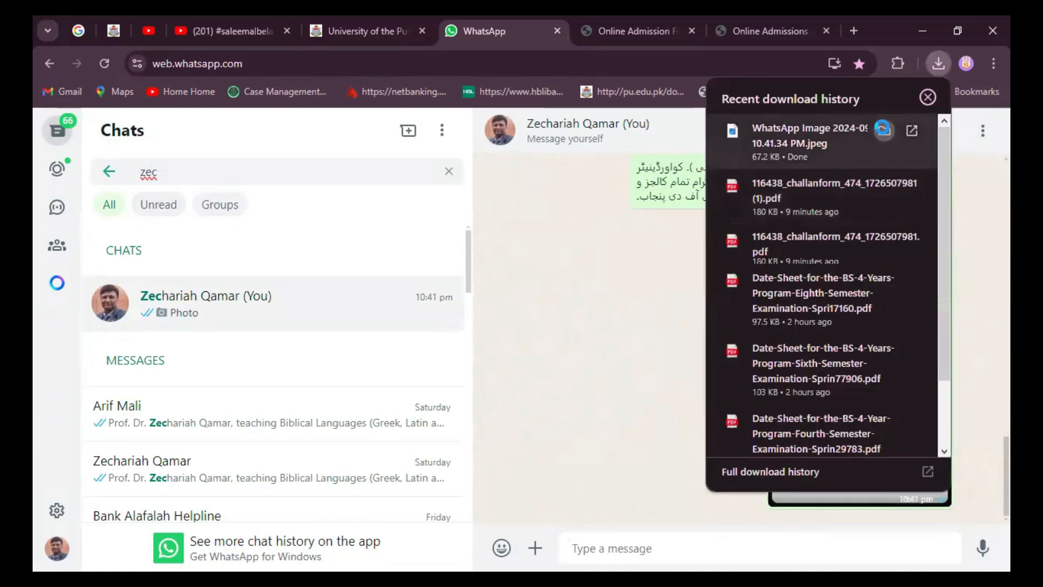
left_click(883, 128)
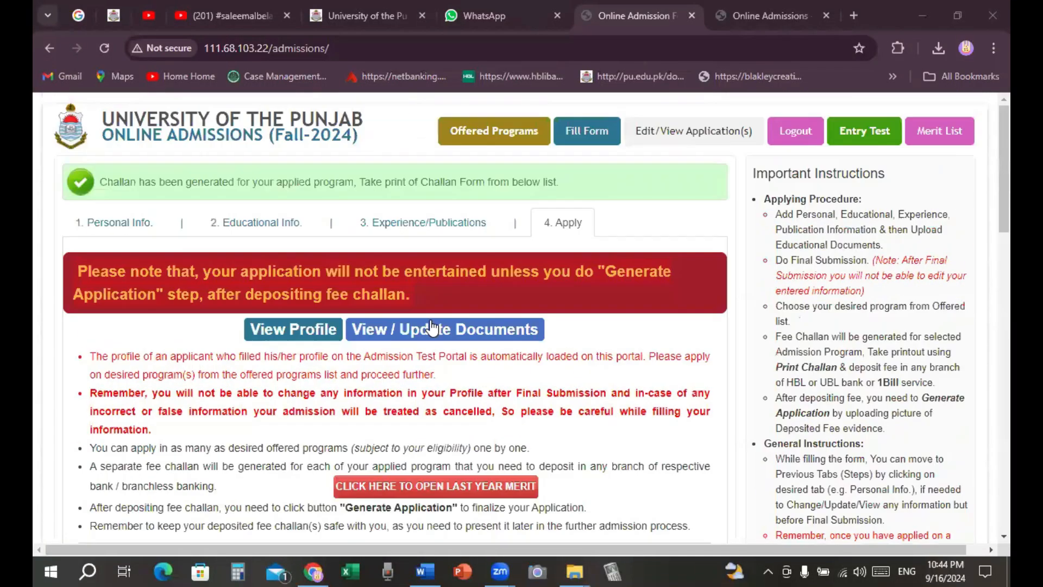
Step: Start generating the Greek diploma application and confirm the fee has been deposited
scroll(432, 328, "down", 8)
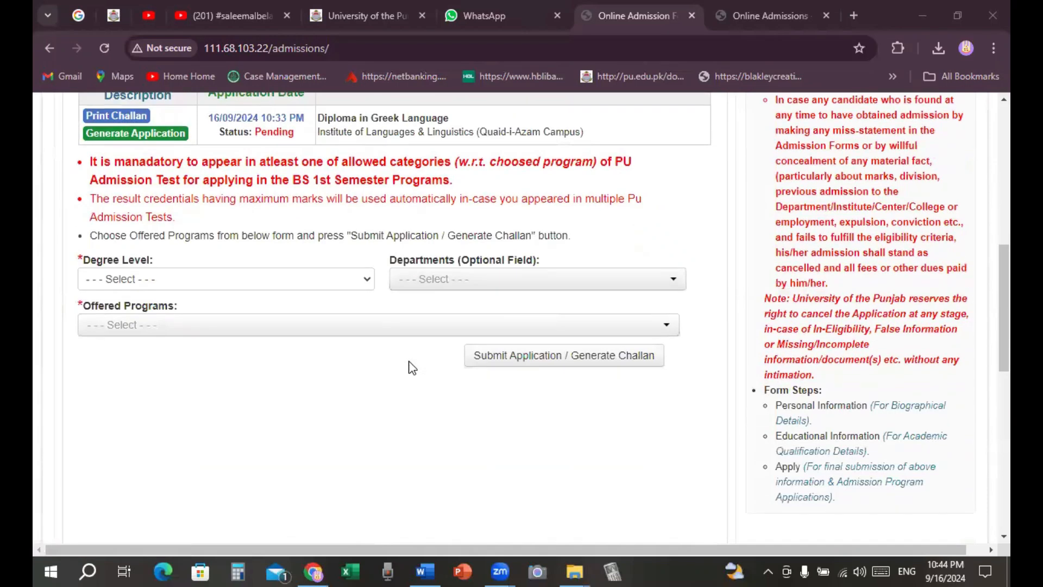
scroll(412, 368, "down", 1)
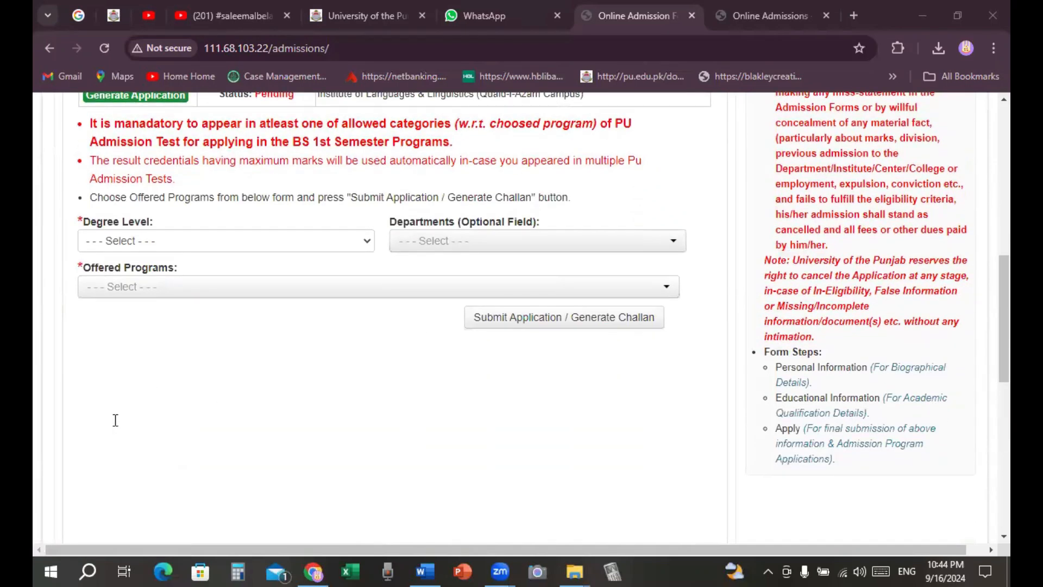
scroll(116, 420, "up", 6)
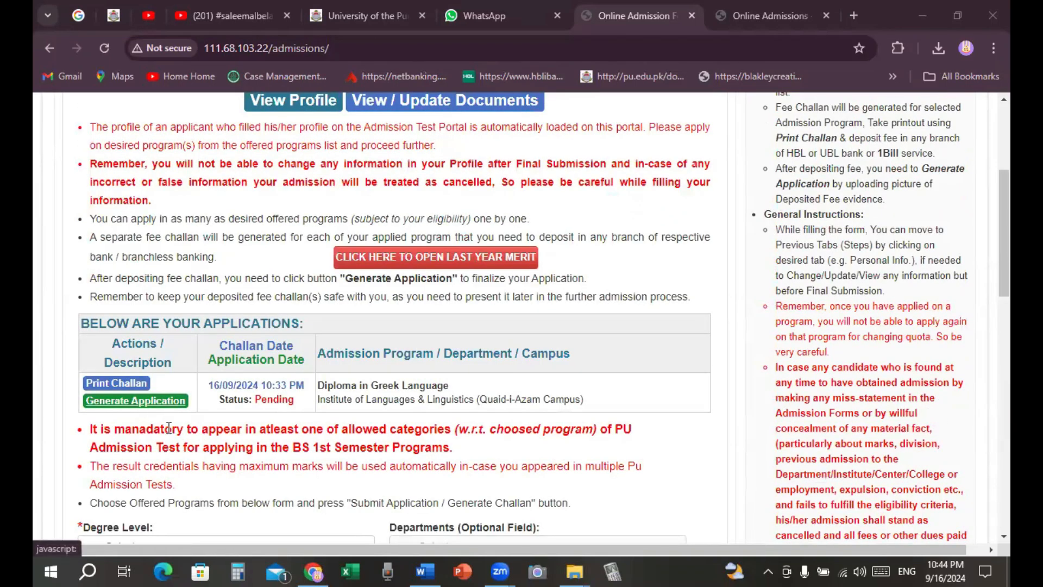
left_click(163, 401)
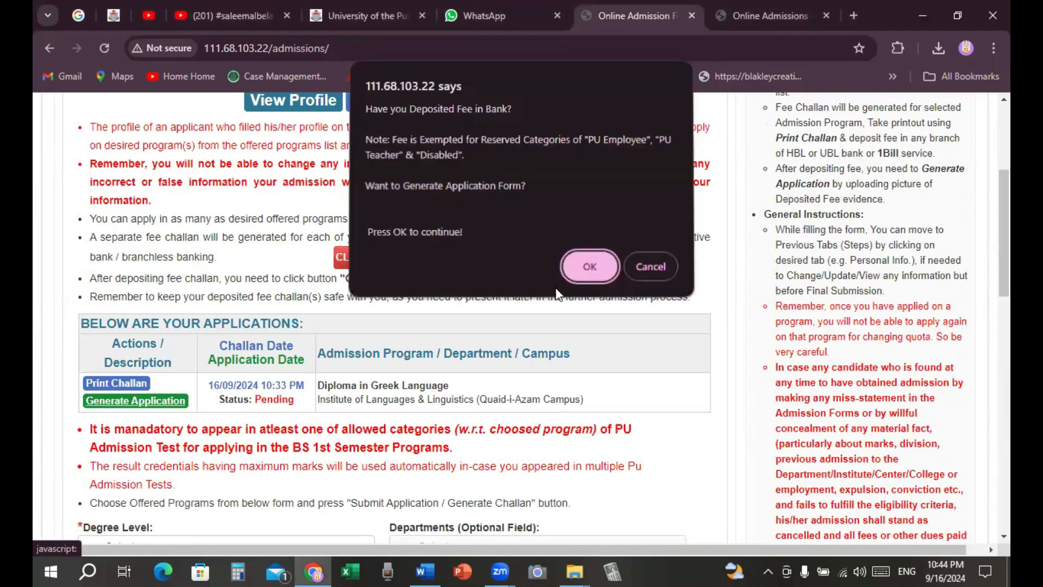
left_click(592, 266)
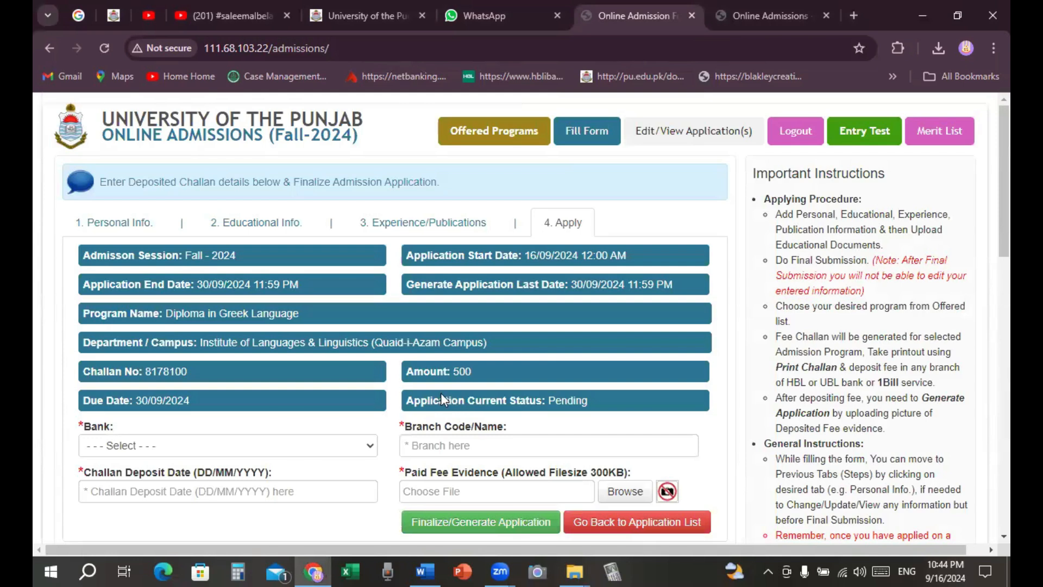
Step: Enter bank HBL, branch code 0182 and challan deposit date 16/09/2024
scroll(339, 457, "down", 2)
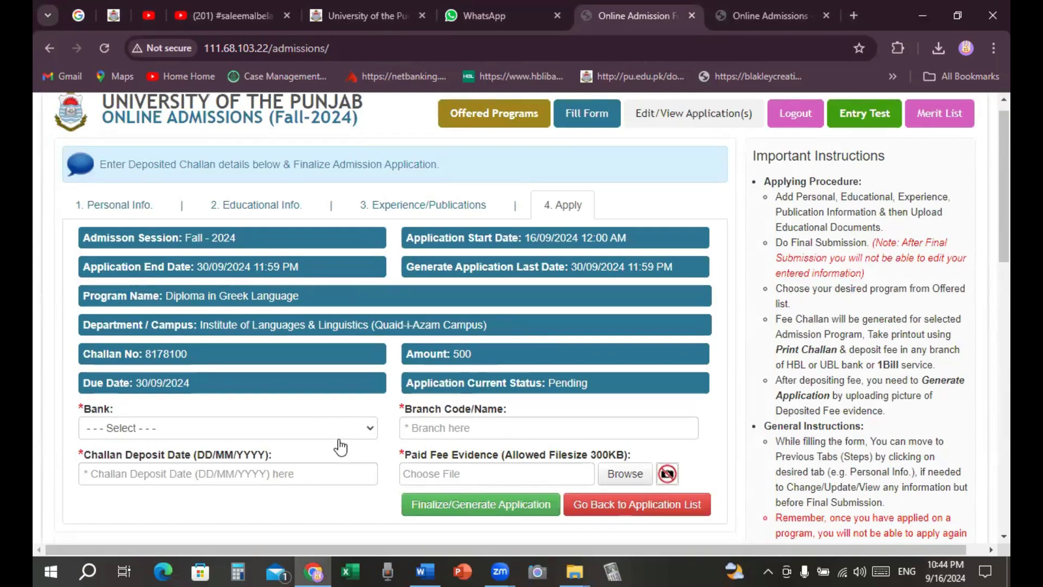
left_click(329, 411)
left_click(371, 373)
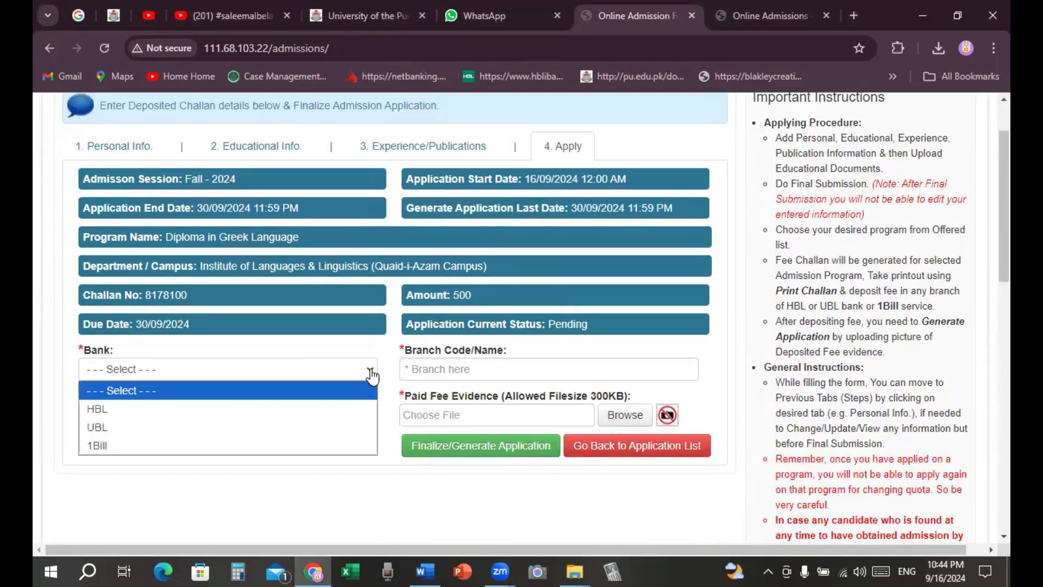
left_click(101, 411)
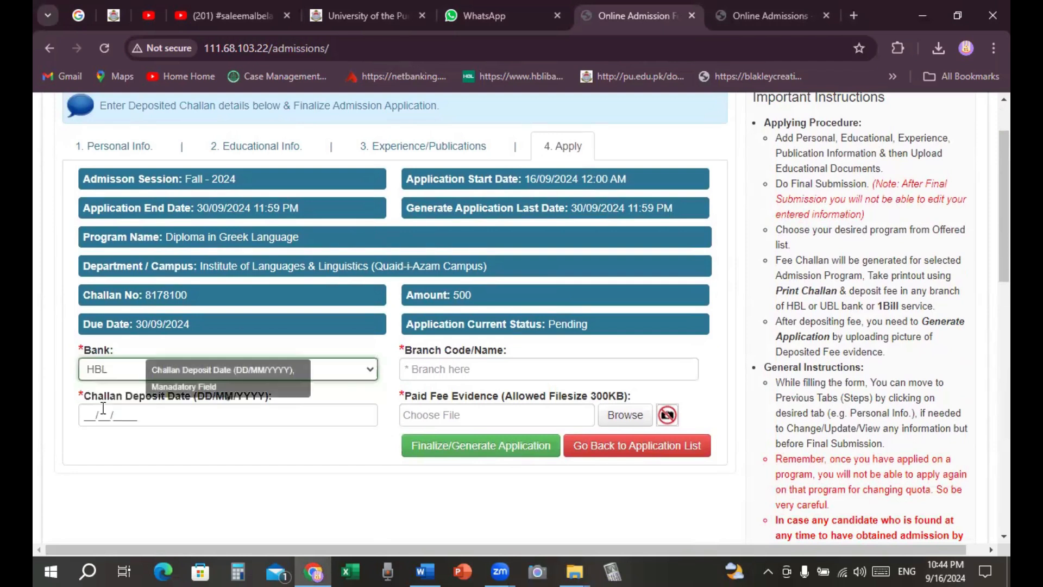
left_click(454, 369)
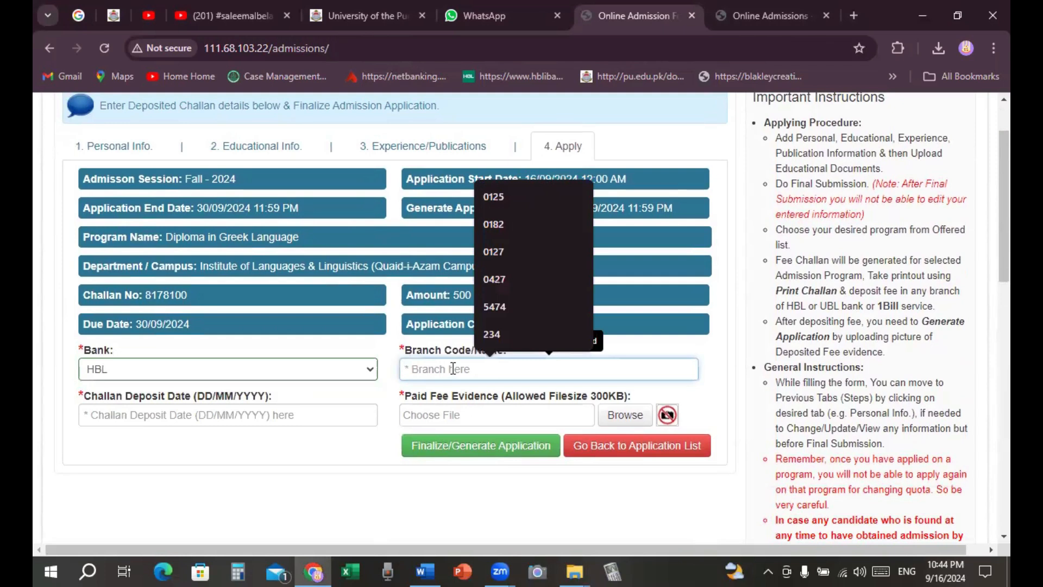
type("0")
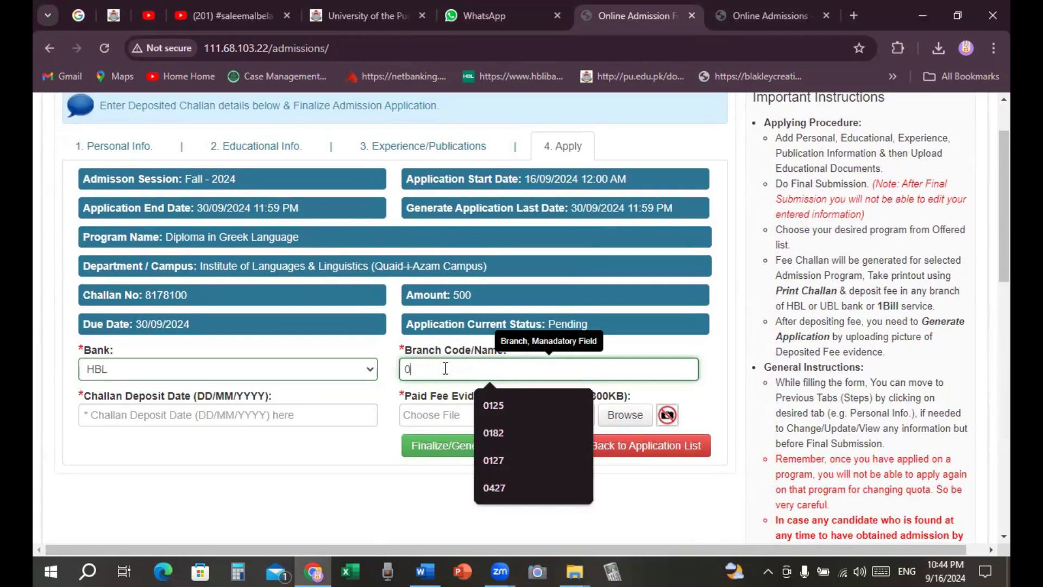
type("182")
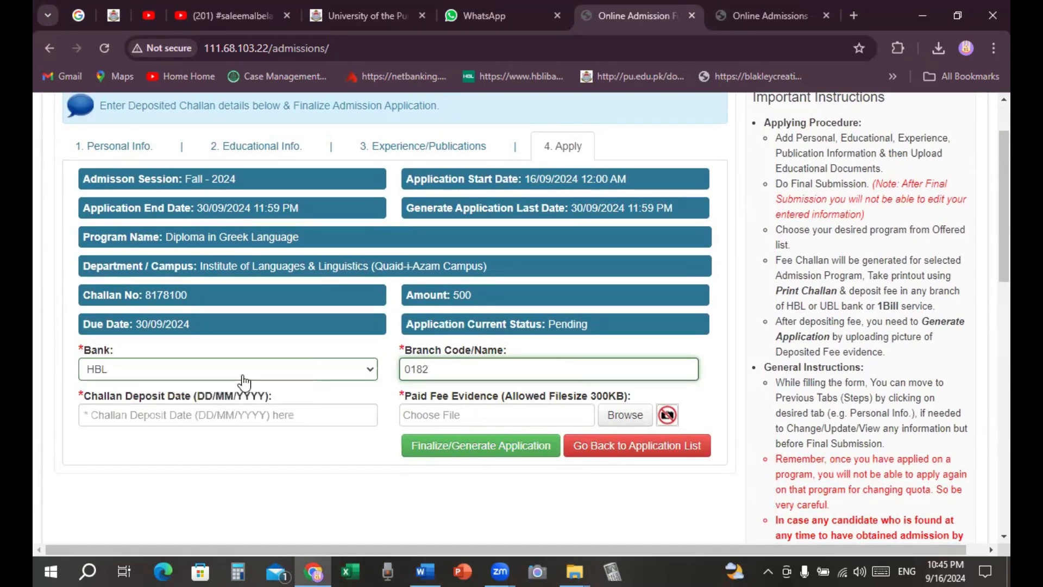
left_click(243, 414)
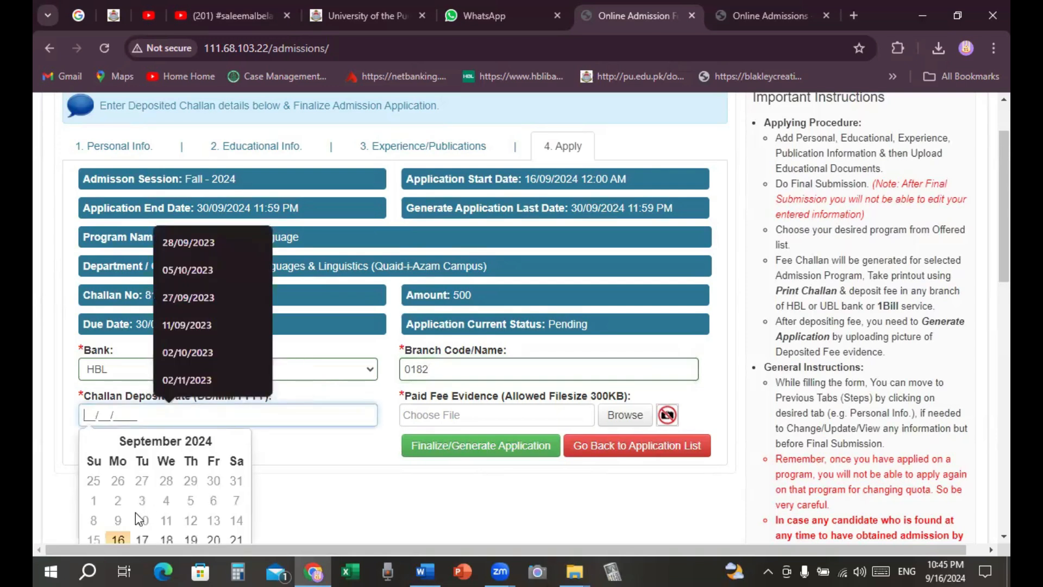
scroll(135, 513, "down", 1)
left_click(118, 466)
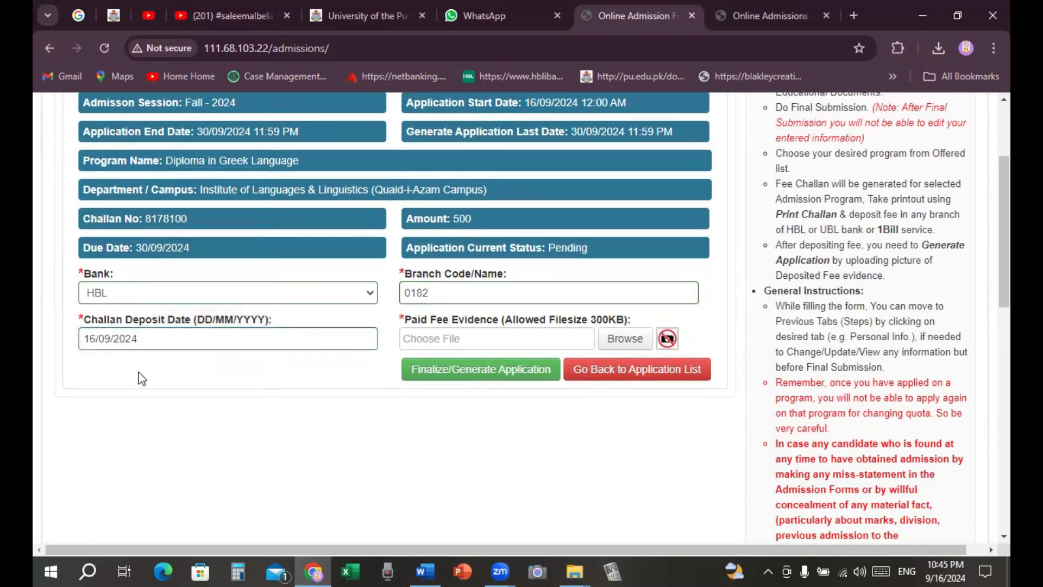
Step: Attach the downloaded WhatsApp receipt image as fee evidence and finalize the Greek application
left_click(629, 340)
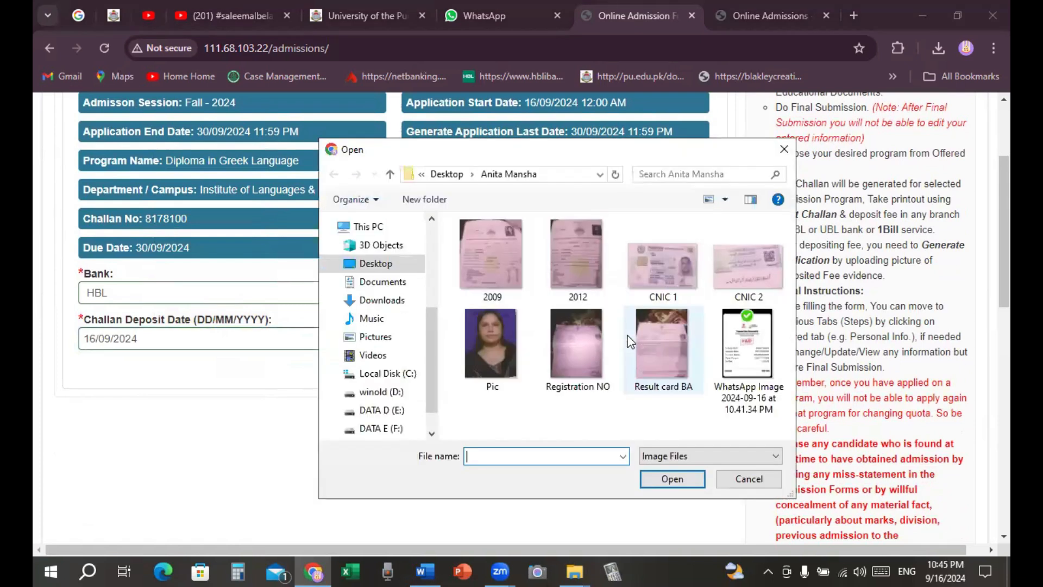
left_click(751, 359)
left_click(679, 481)
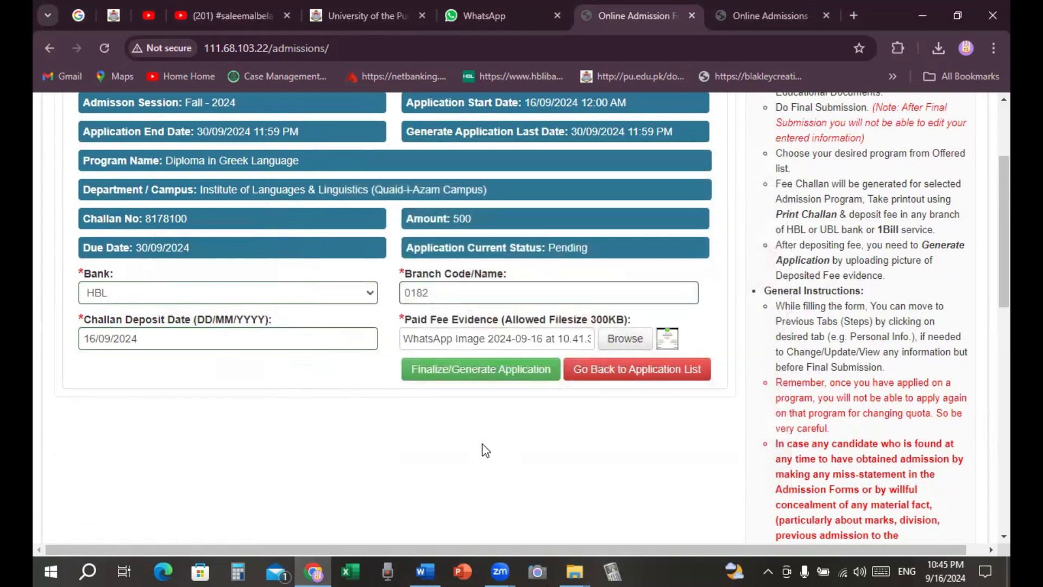
left_click(472, 377)
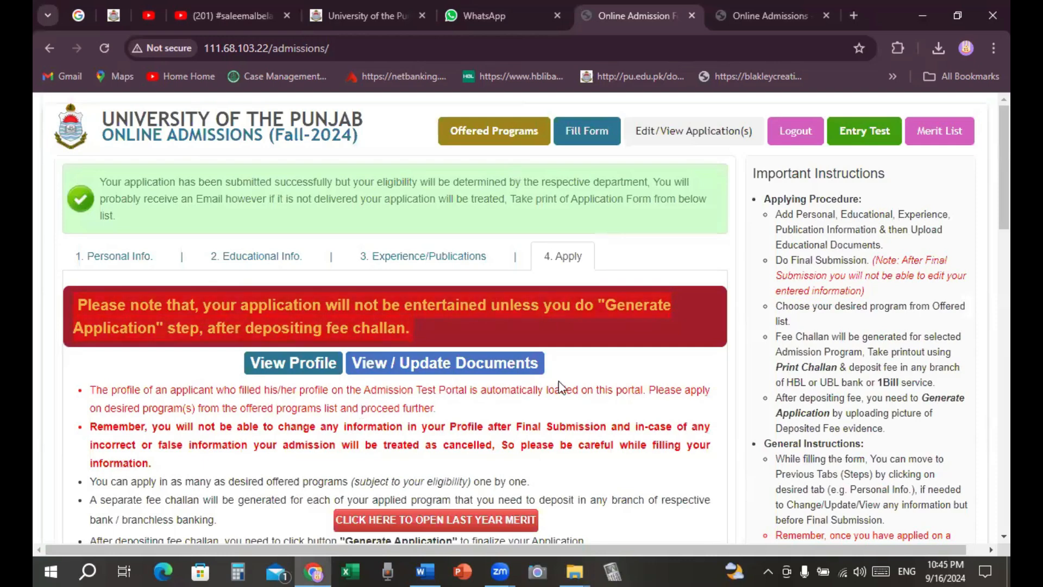
Step: Select Diploma degree level and the Institute of Languages & Linguistics department in the new application form
scroll(434, 377, "down", 2)
scroll(434, 376, "down", 6)
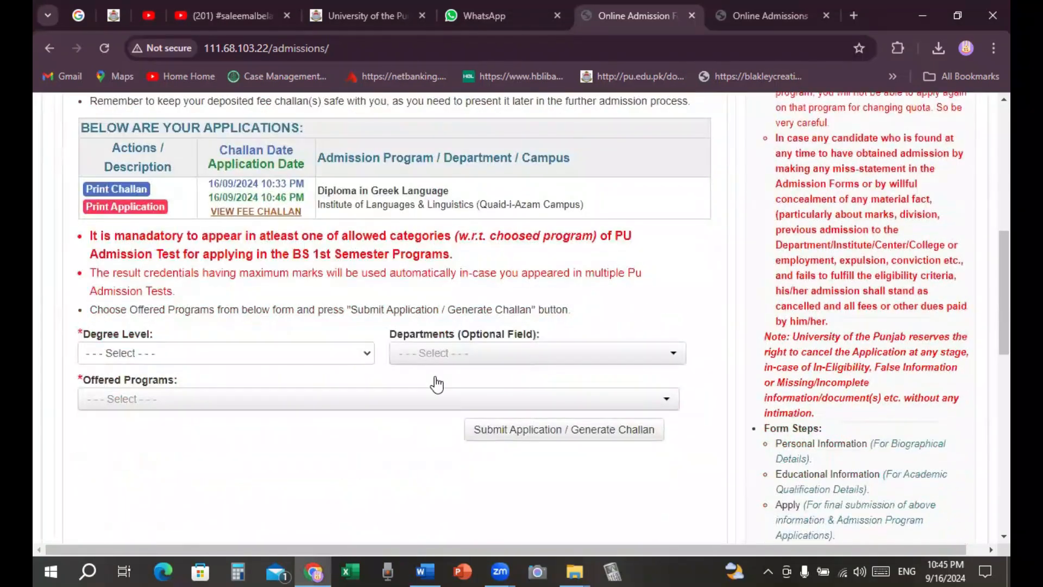
scroll(461, 342, "up", 4)
scroll(502, 368, "down", 3)
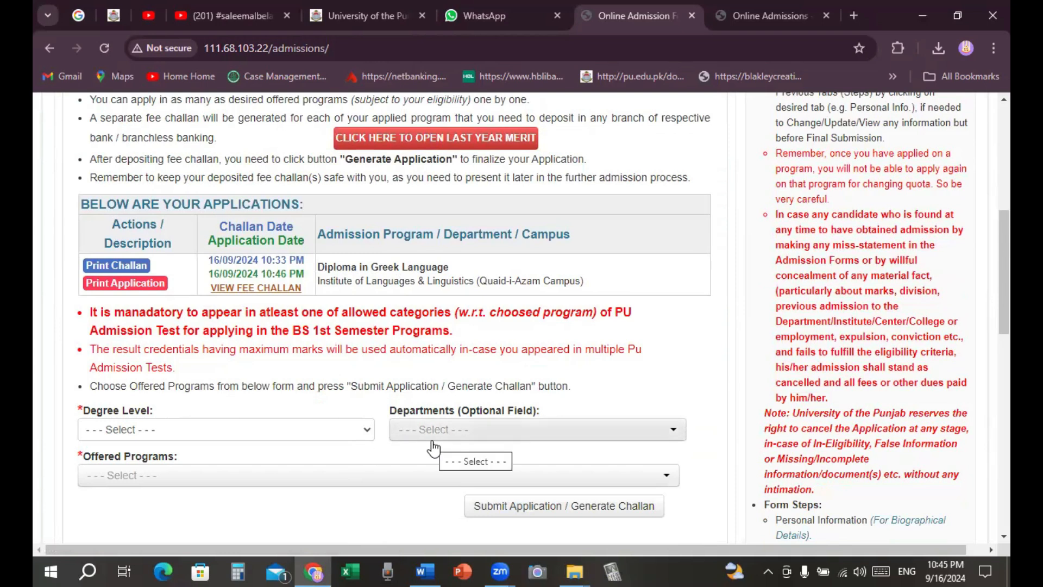
left_click(365, 429)
left_click(149, 504)
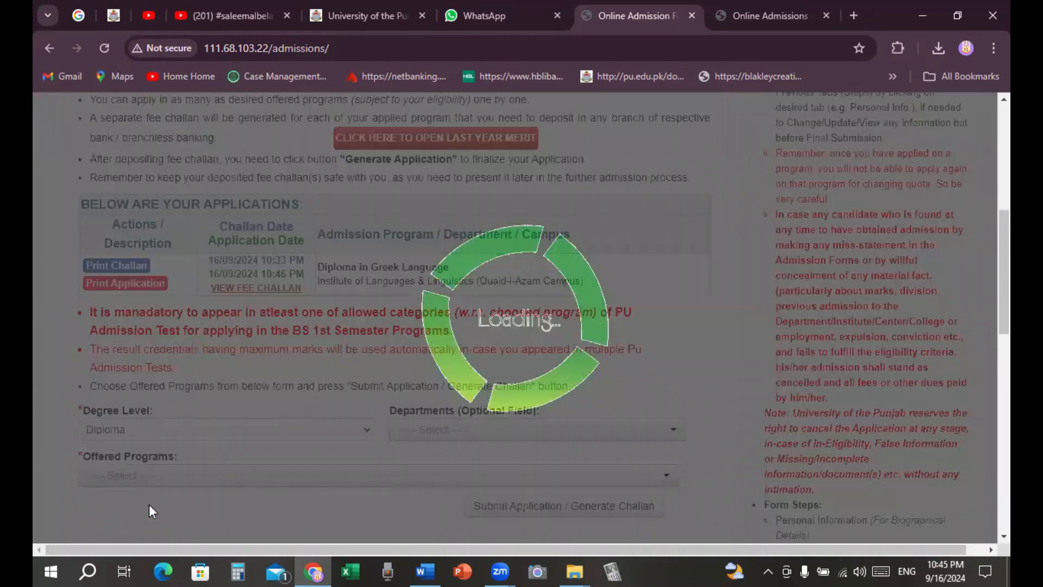
left_click(673, 430)
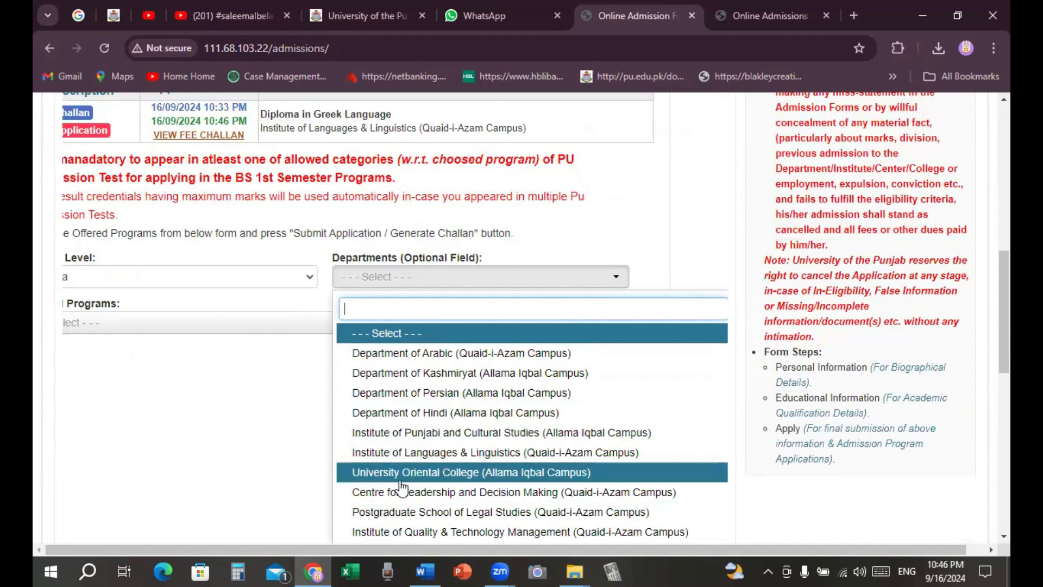
left_click(426, 452)
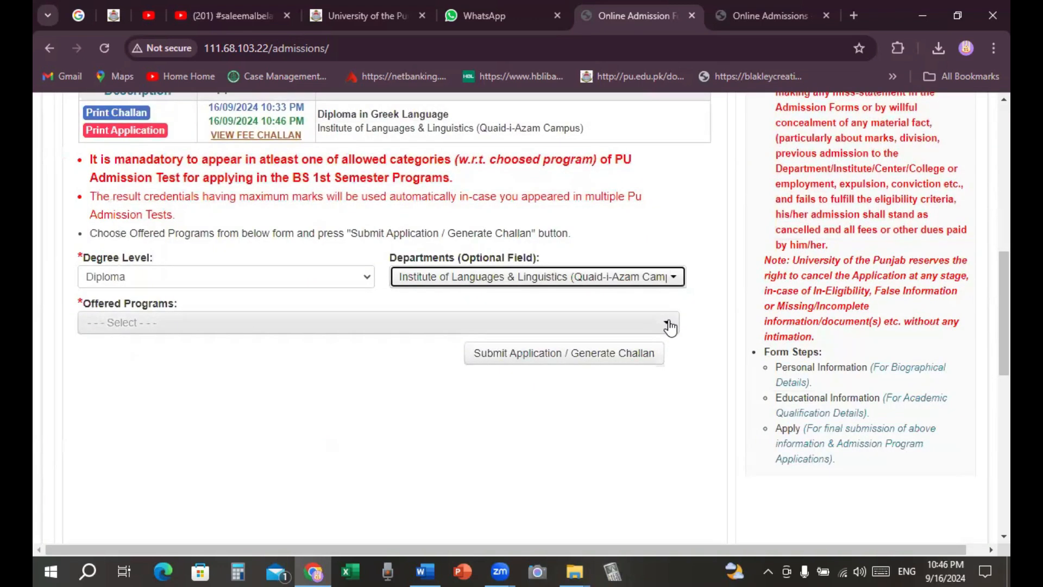
left_click(670, 323)
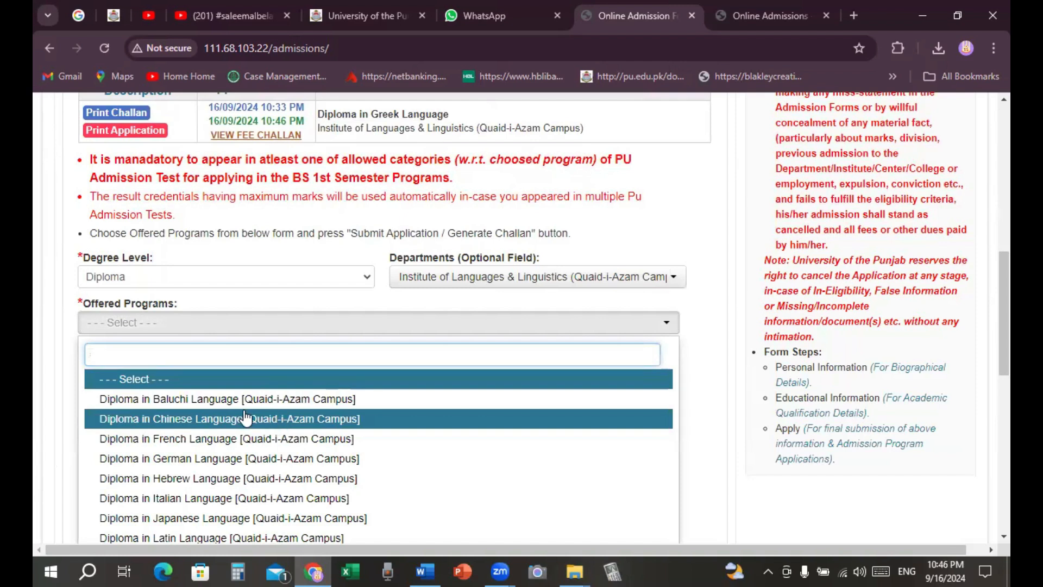
scroll(210, 475, "down", 1)
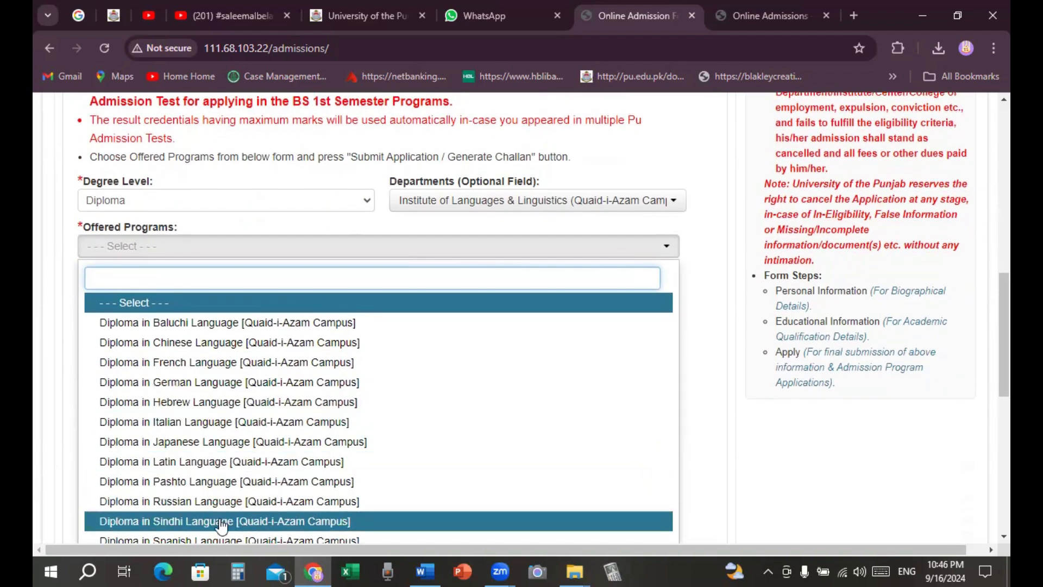
Step: Apply for Diploma in Latin Language on open merit, accepting the eligibility declaration, and generate its challan
left_click(210, 463)
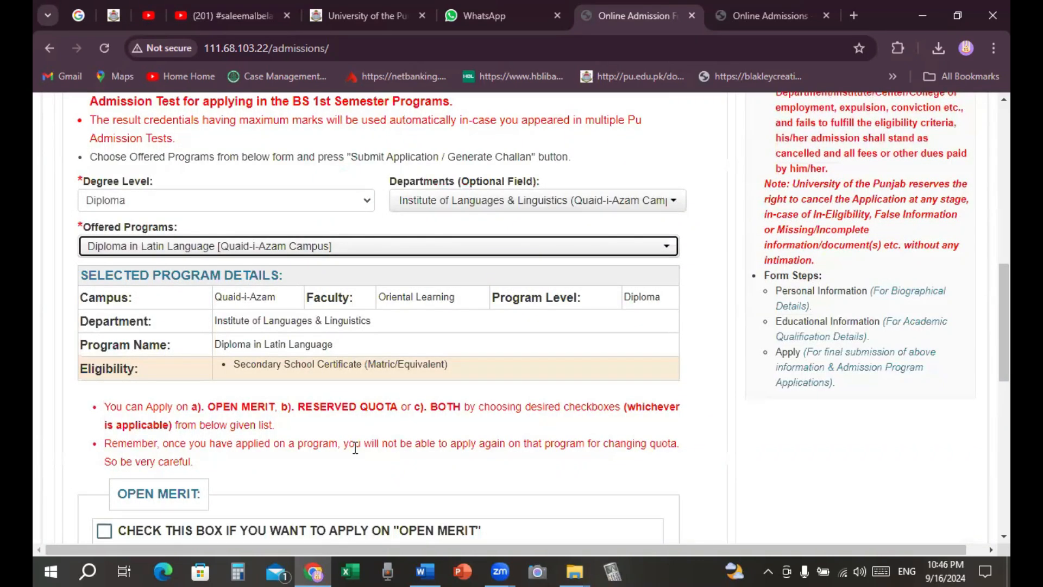
scroll(354, 447, "down", 3)
left_click(105, 302)
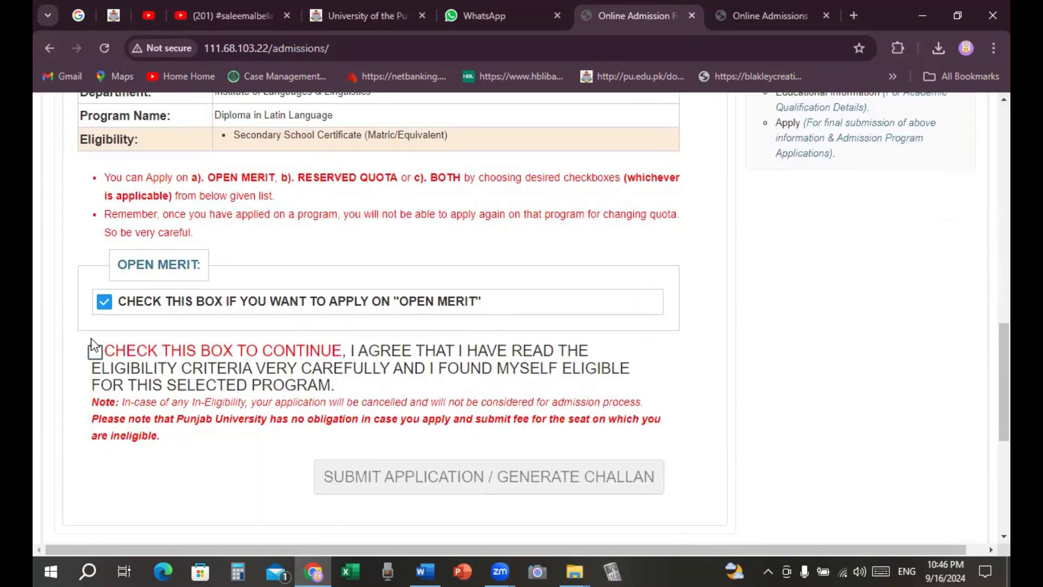
left_click(95, 352)
scroll(357, 446, "down", 2)
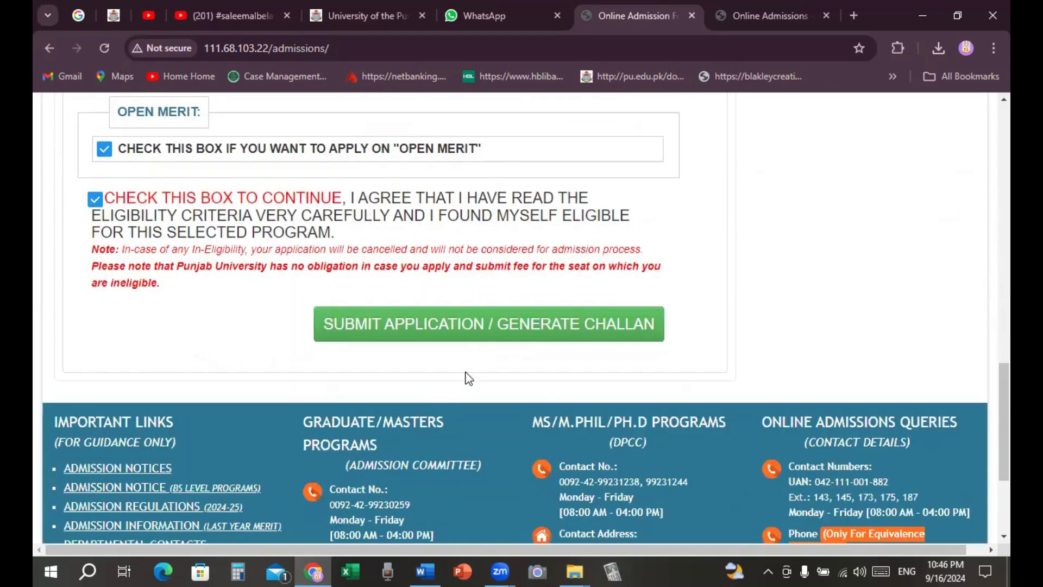
left_click(481, 328)
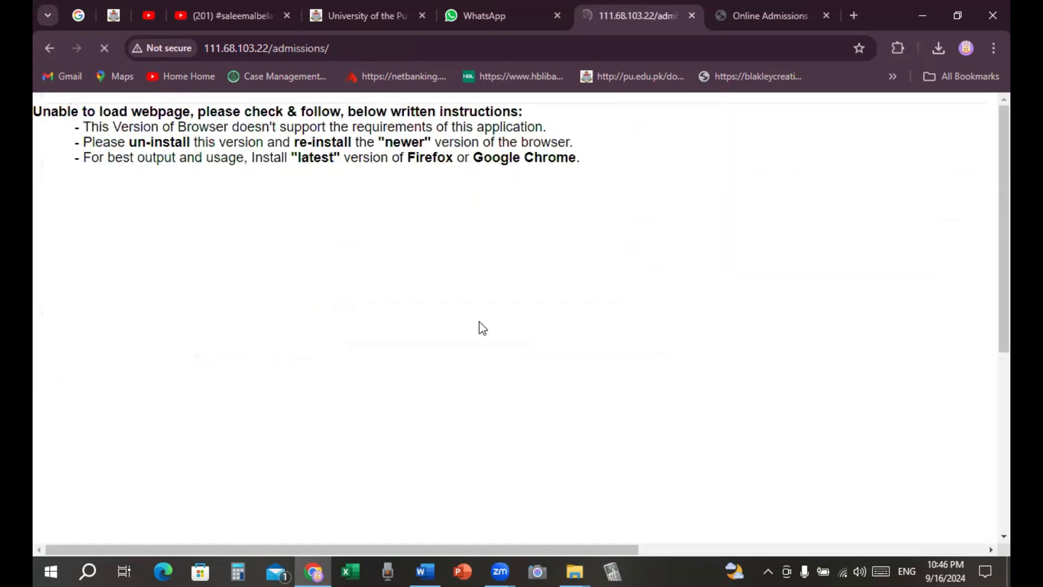
scroll(396, 367, "down", 2)
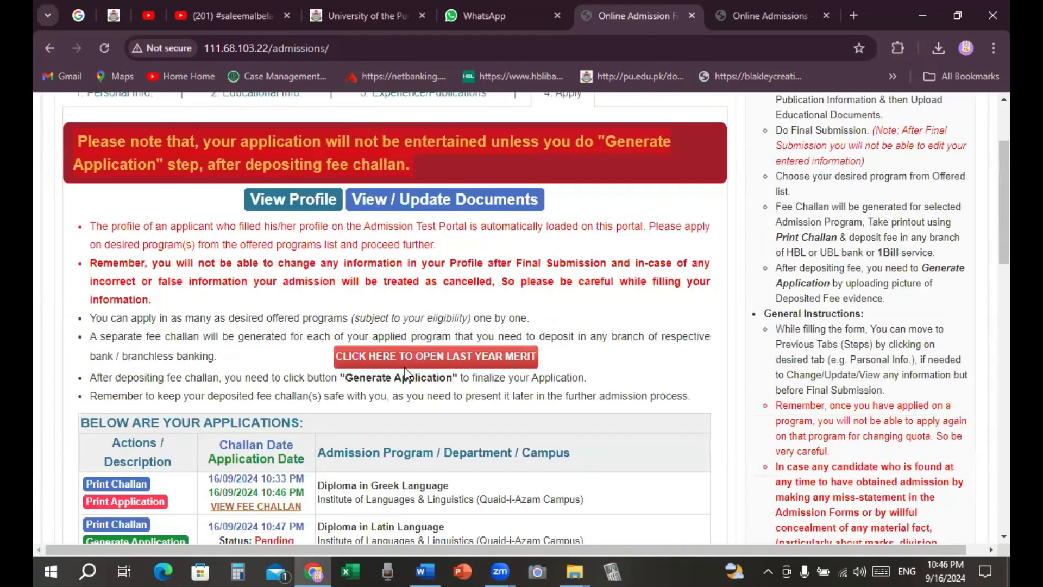
scroll(405, 367, "down", 3)
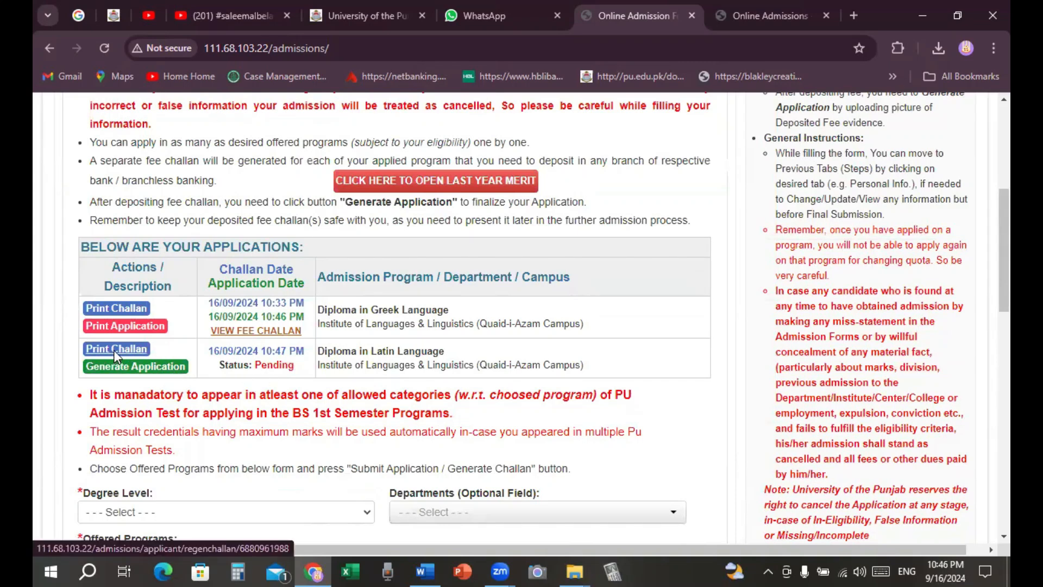
Step: Open the Latin application's Rs. 500 fee challan and save the PDF via Save As
left_click(134, 347)
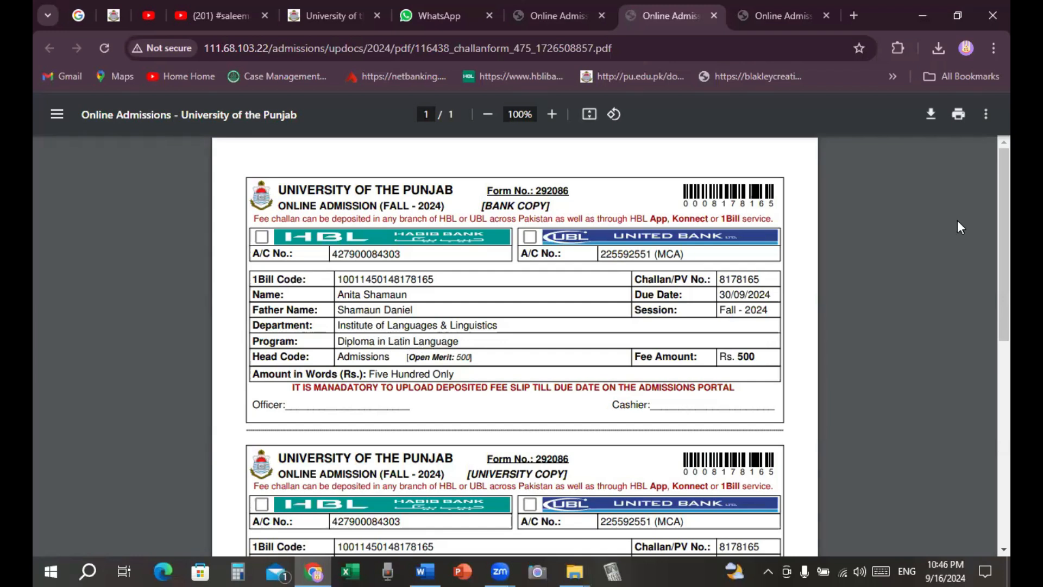
left_click(931, 114)
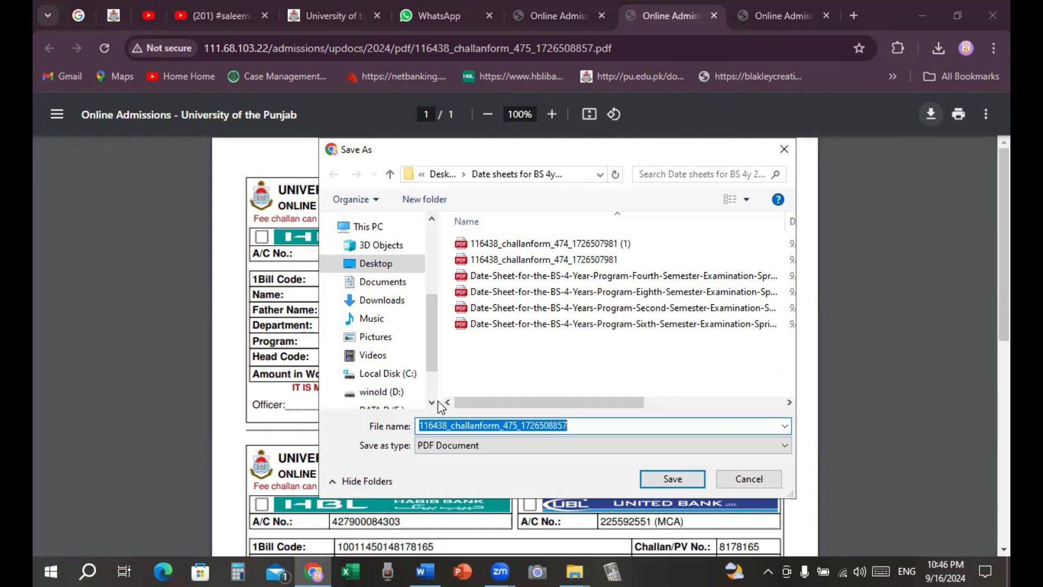
left_click(654, 478)
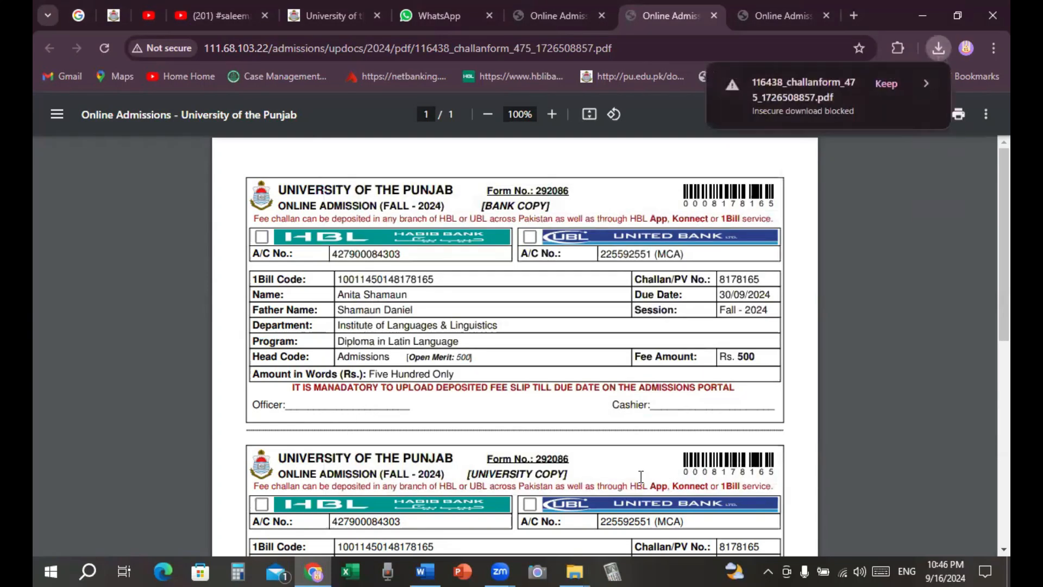